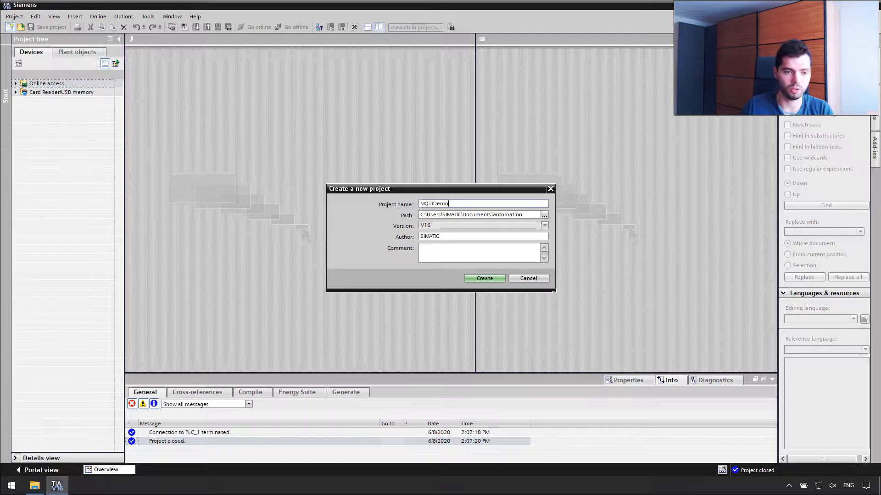
Create the MQTTDemo project and open its Devices & networks editor full-size.
click(484, 280)
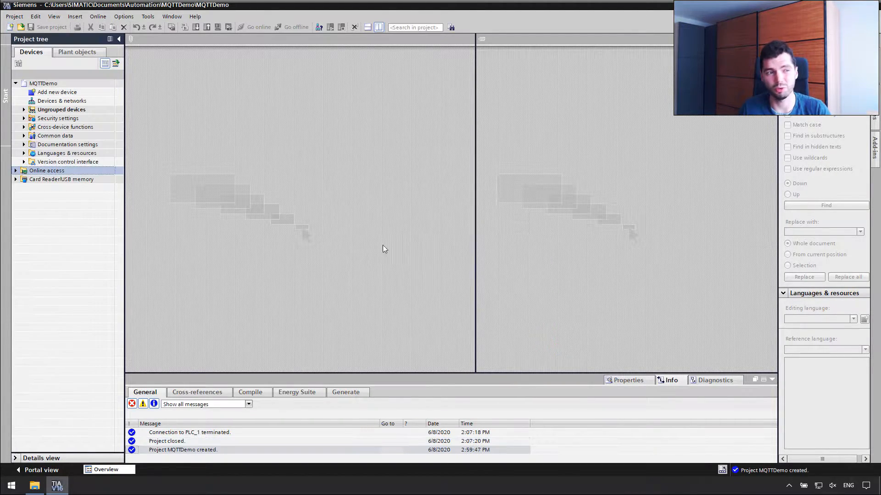
double_click(62, 102)
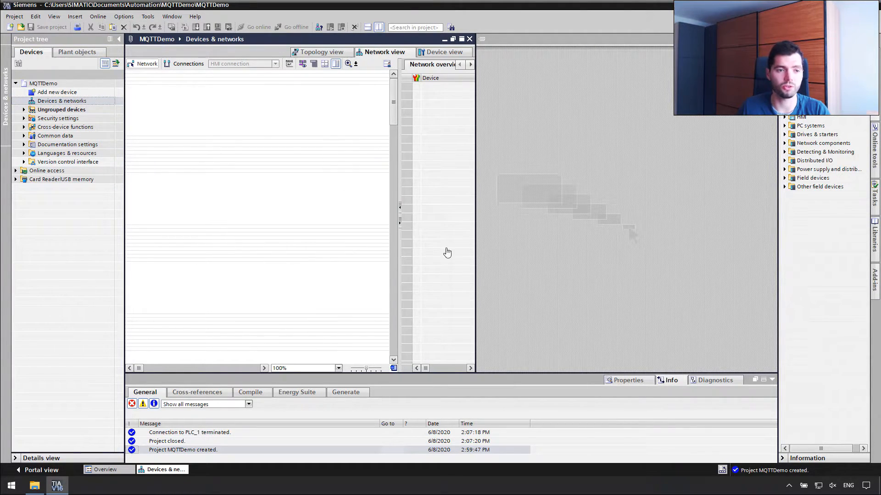
click(381, 28)
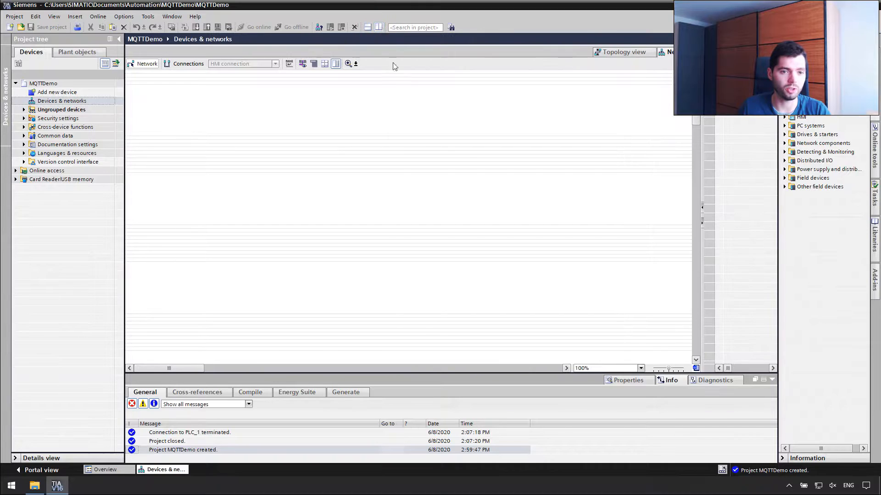
Add a CPU 1511F-1 PN from the hardware catalog and place PLC_1 at the canvas top-left.
click(784, 112)
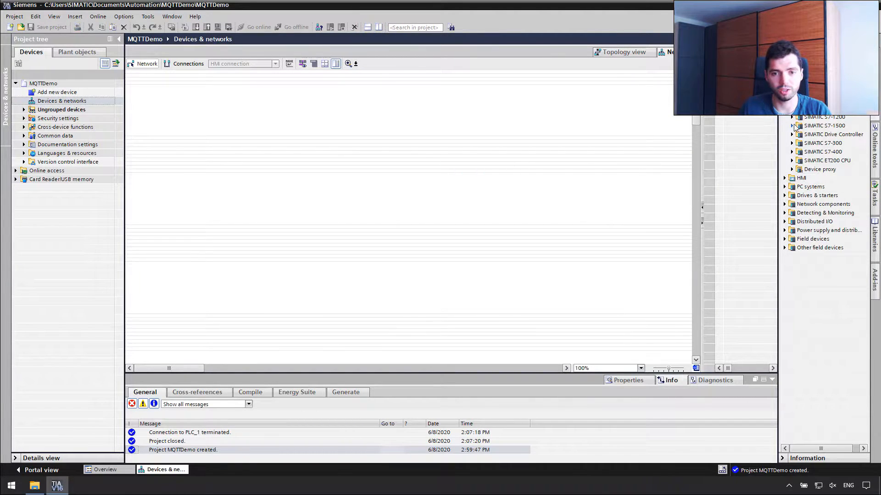
click(792, 125)
click(799, 134)
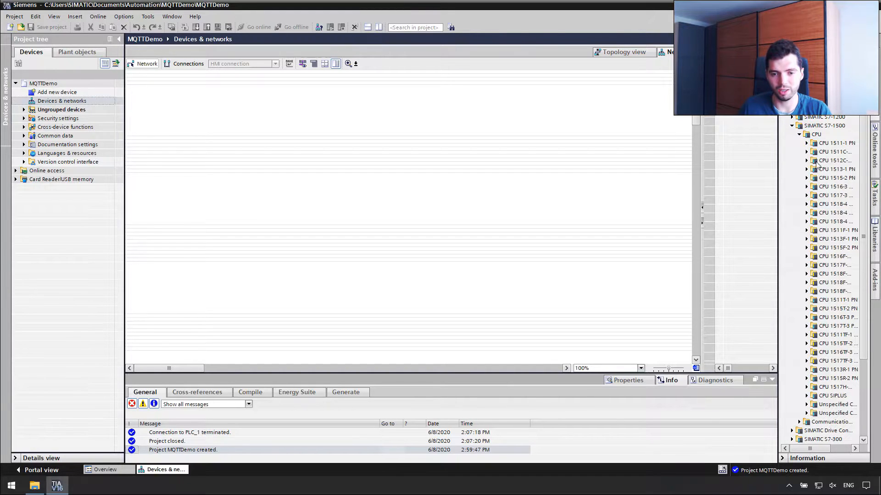
click(807, 231)
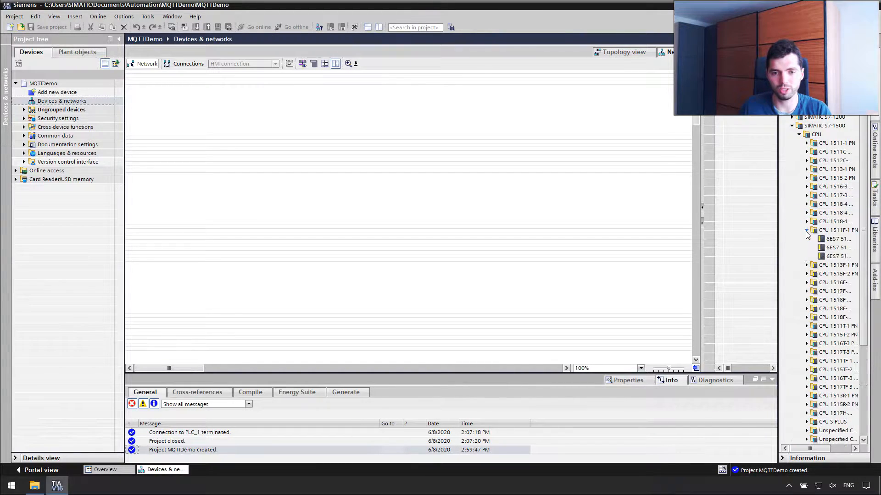
click(833, 257)
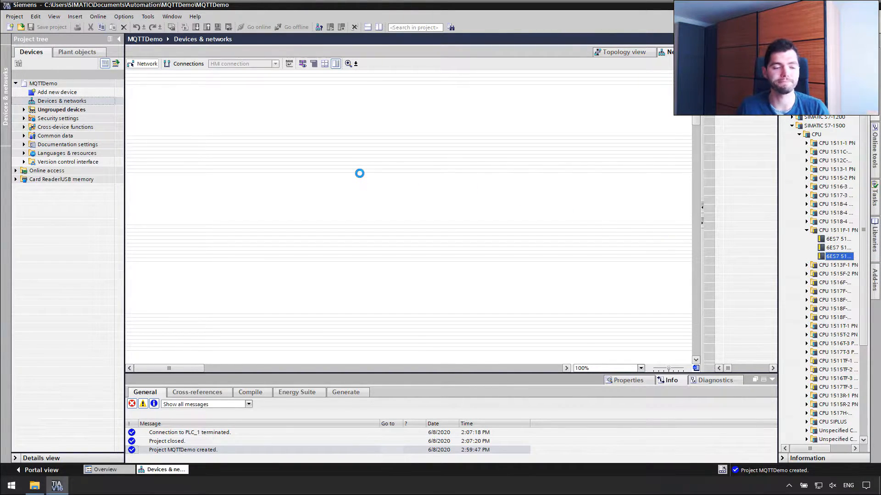
drag(396, 181, 381, 96)
right_click(474, 91)
click(523, 134)
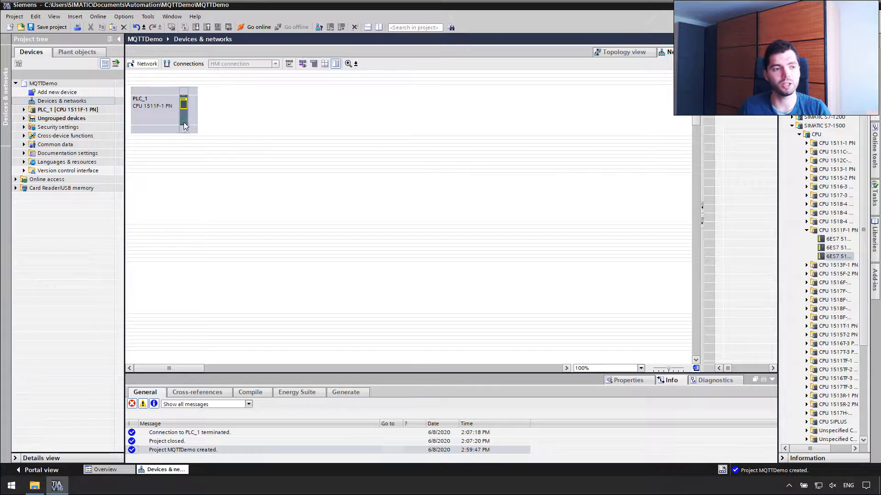
Set PLC_1's PROFINET IP address to 192.168.0.11 and expand its program items.
click(624, 384)
drag(567, 373, 555, 250)
click(431, 372)
text(192 . 168 . 0 .)
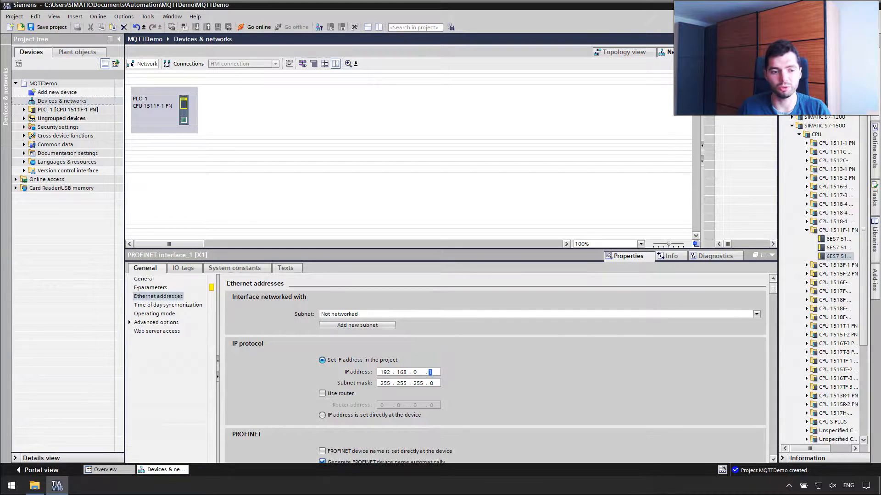
text(11)
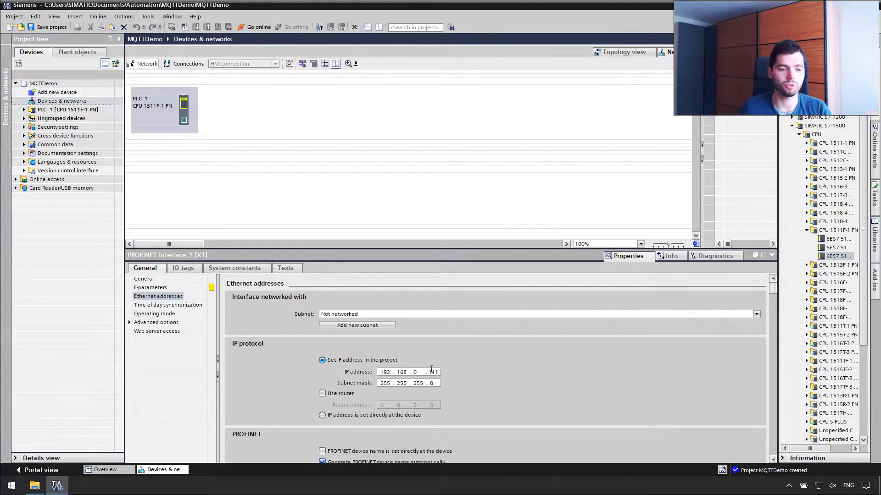
click(466, 201)
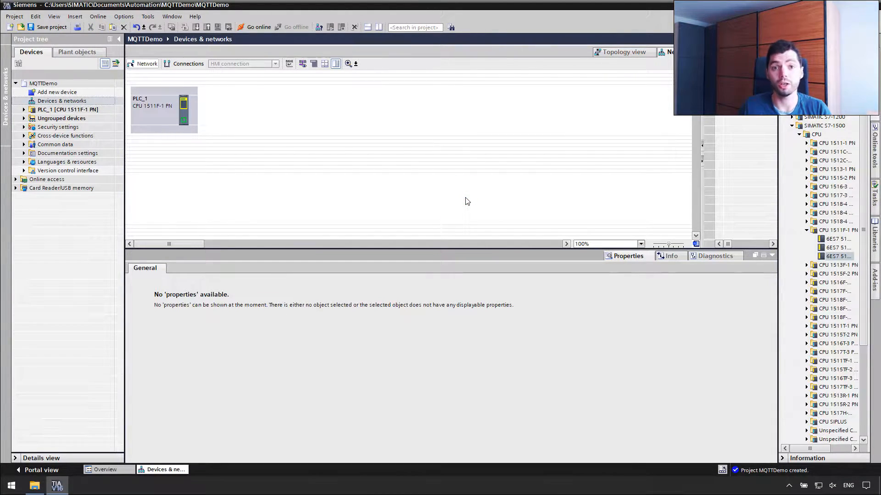
click(24, 109)
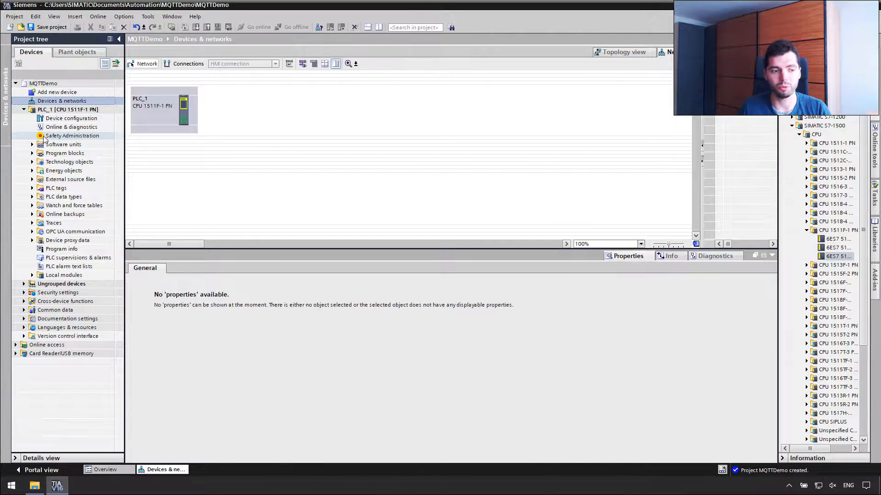
click(11, 488)
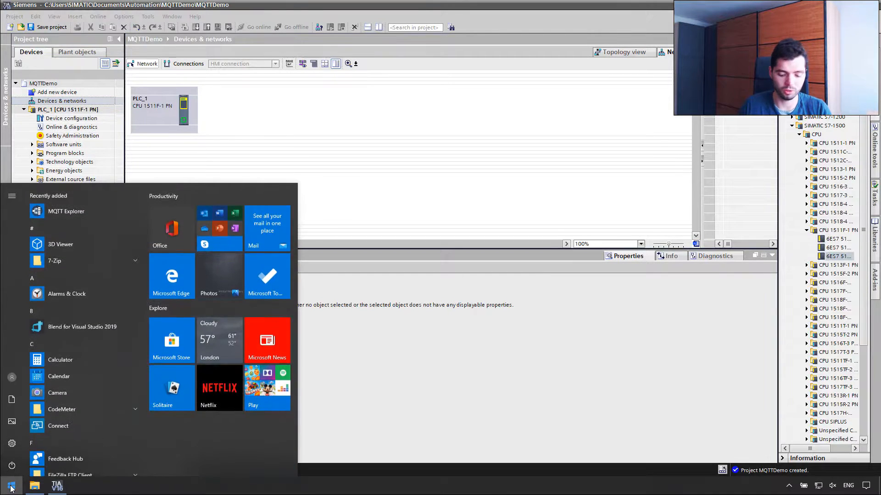
Launch Chrome and search Siemens Industry Online Support for 'lmqtt'.
text(chrome)
key(Return)
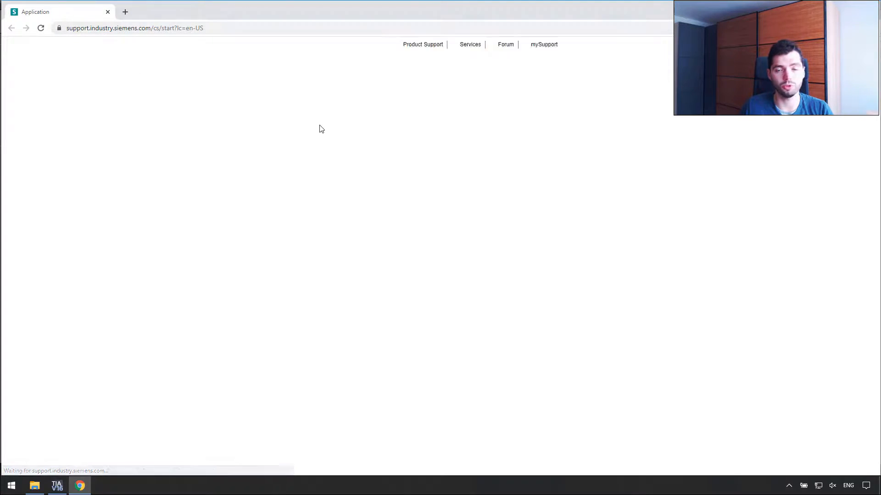
click(472, 134)
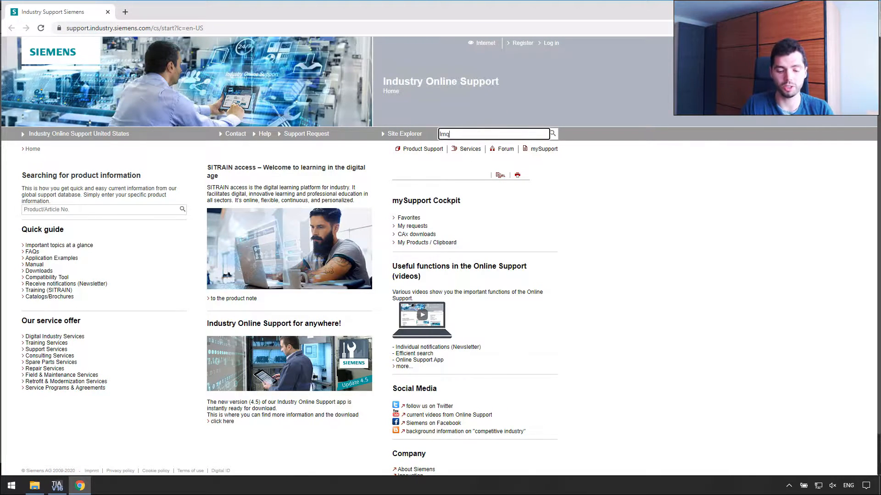
text(lmqtt)
key(Return)
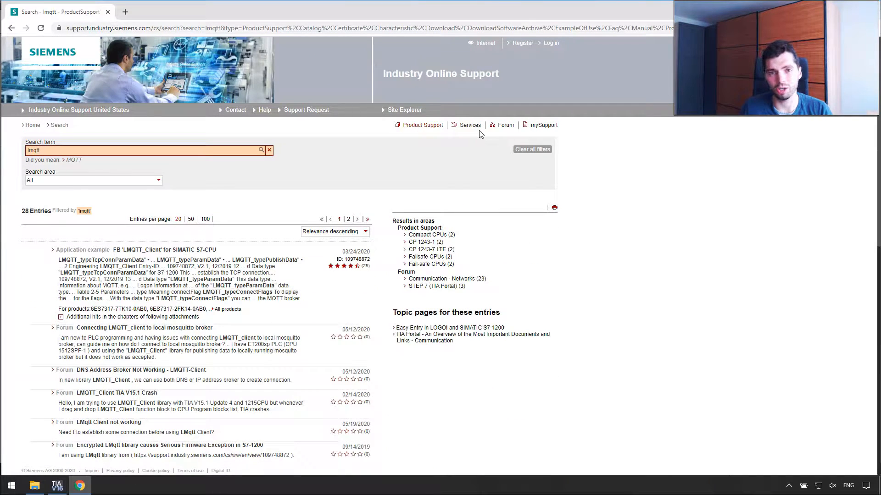
Open the FB "LMQTT_Client" for SIMATIC S7-CPU entry and look over its downloads.
click(201, 251)
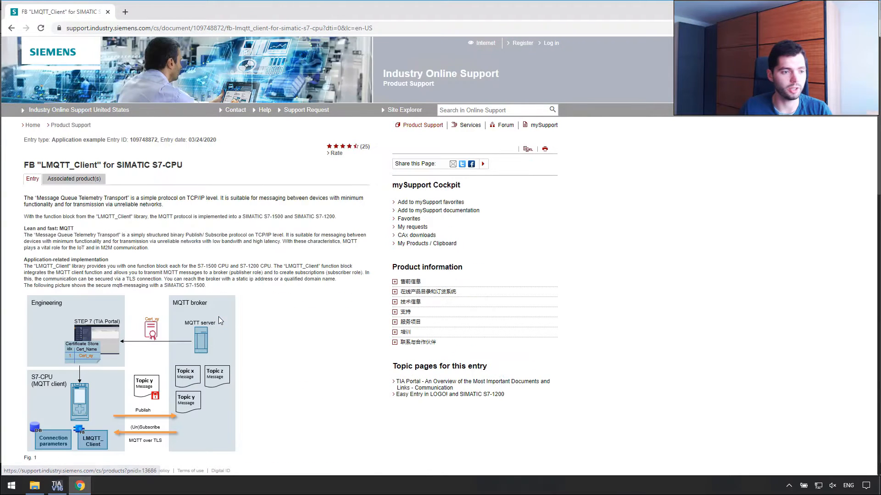
scroll(218, 321, down, 7)
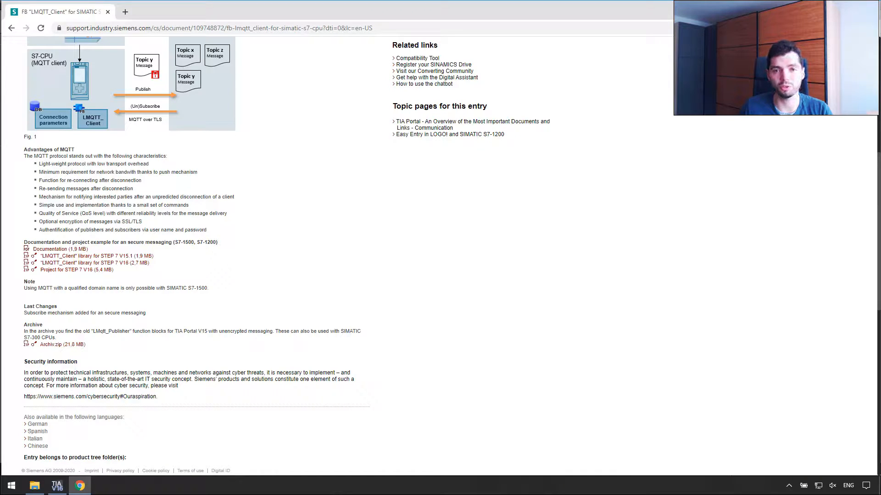
scroll(98, 358, up, 2)
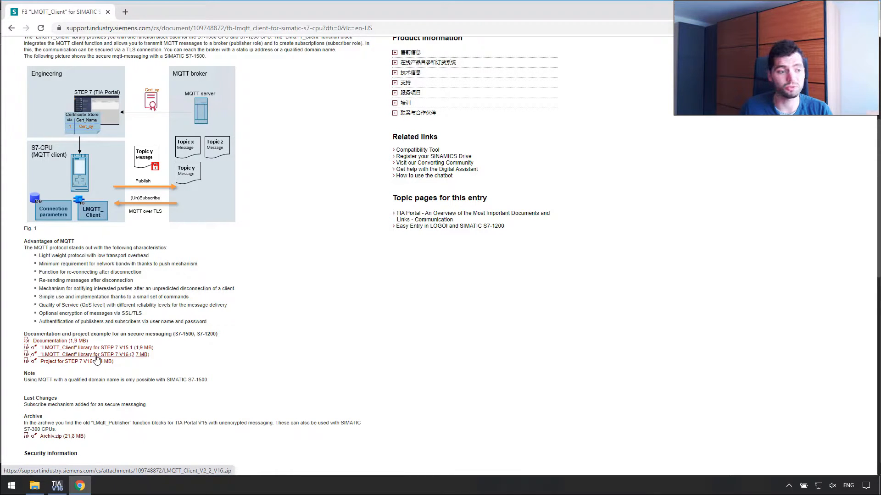
Sign in with the Siemens account and download LMQTT_Client_V2_2_V16.zip for STEP 7 V16.
click(96, 355)
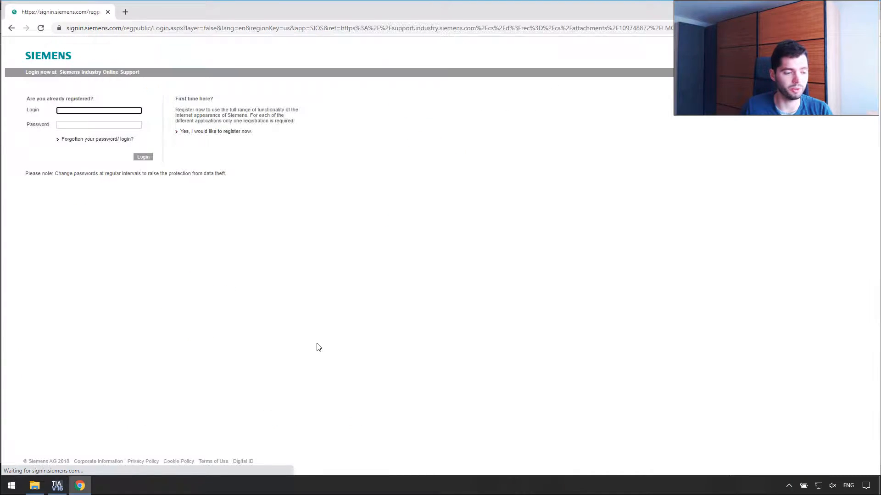
click(129, 110)
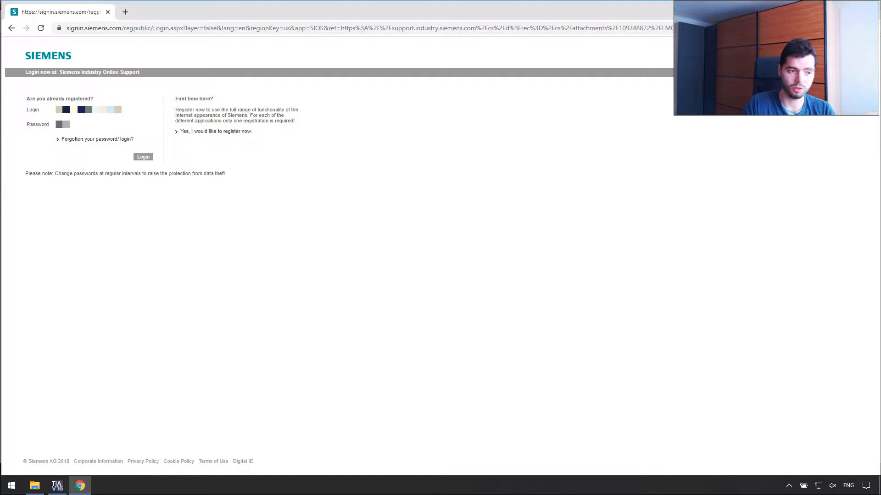
key(ctrl+a)
text(***)
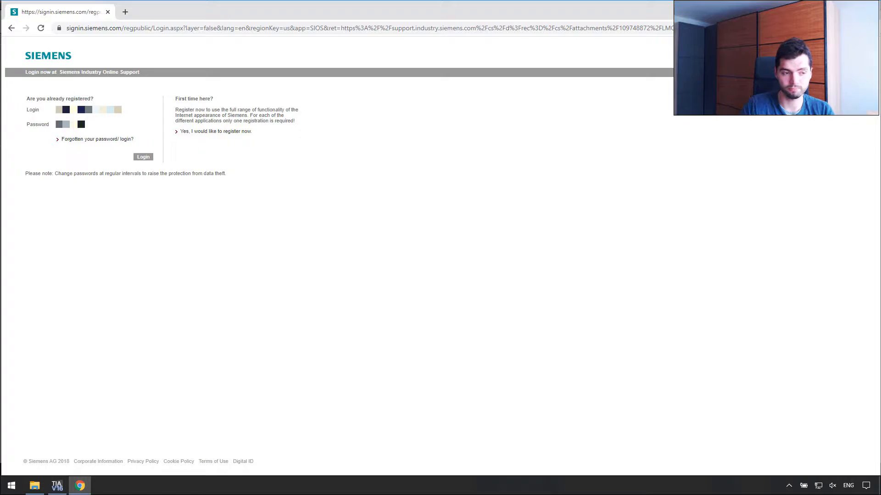
click(143, 157)
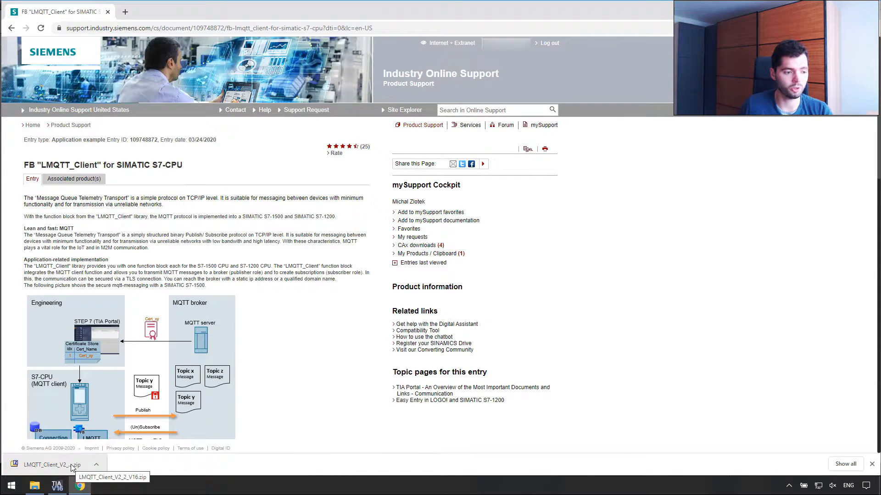
click(96, 464)
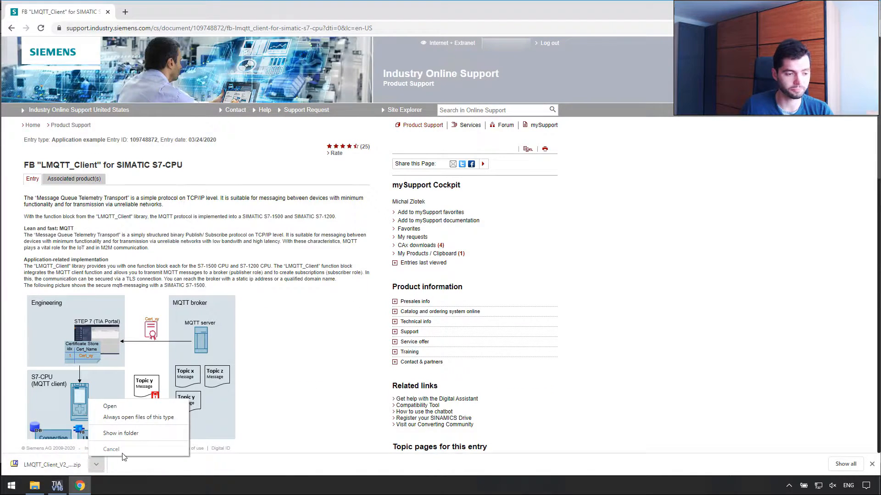
Extract LMQTT_Client_V2_2_V16.zip with 7-Zip into its own Downloads folder, then close Explorer.
click(143, 434)
right_click(213, 151)
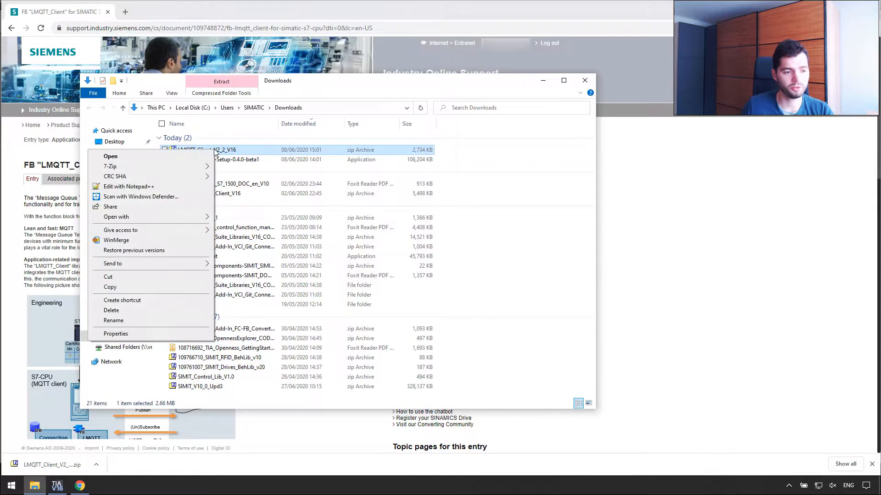
mouse_move(176, 167)
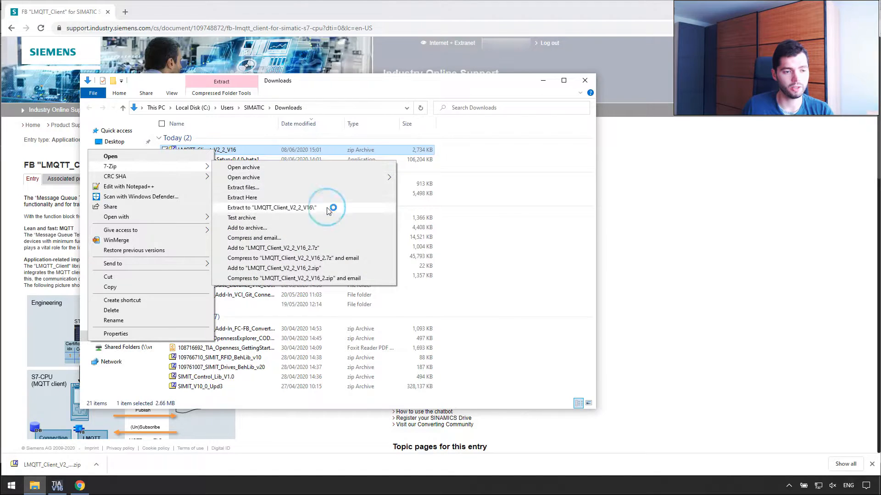
click(327, 207)
drag(198, 170, 115, 142)
click(585, 80)
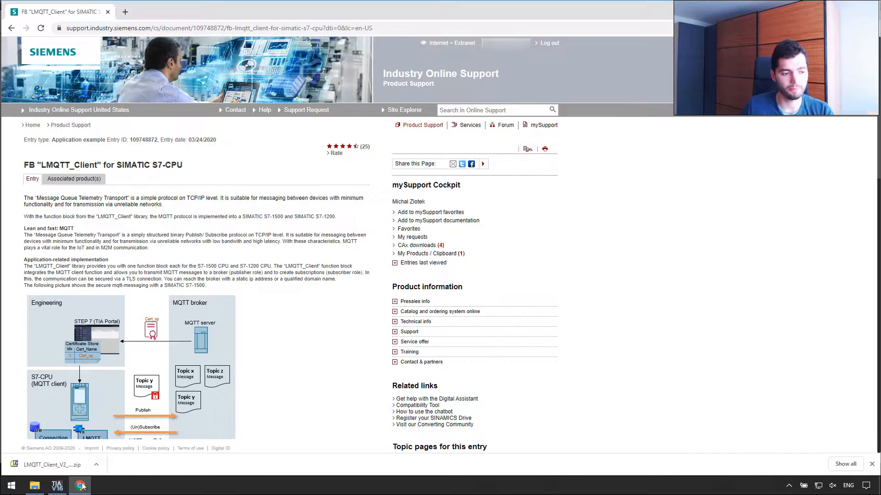
scroll(301, 334, down, 7)
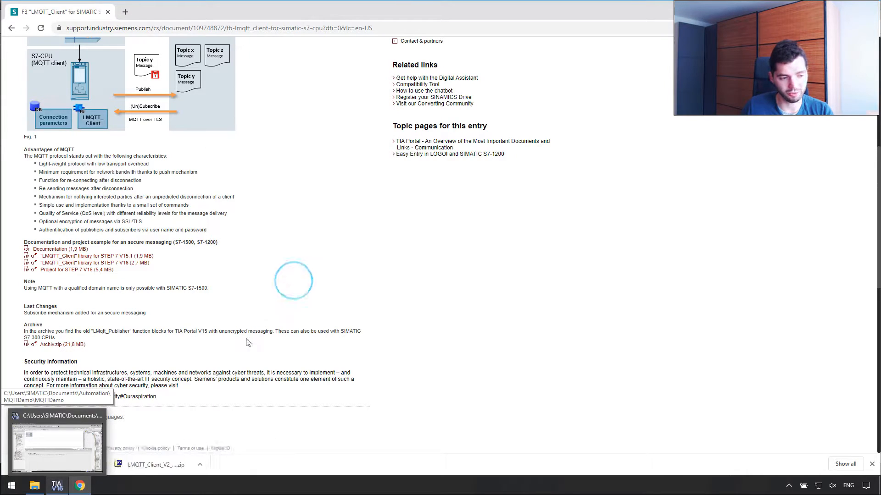
Read the output parameter table in the LMQTT_Client manual PDF, then return to TIA Portal.
click(78, 489)
click(78, 489)
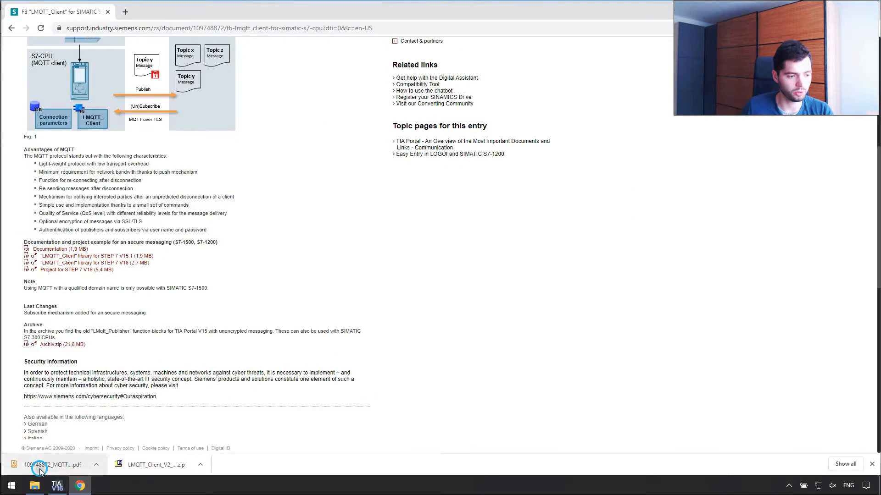
click(53, 465)
scroll(487, 282, down, 20)
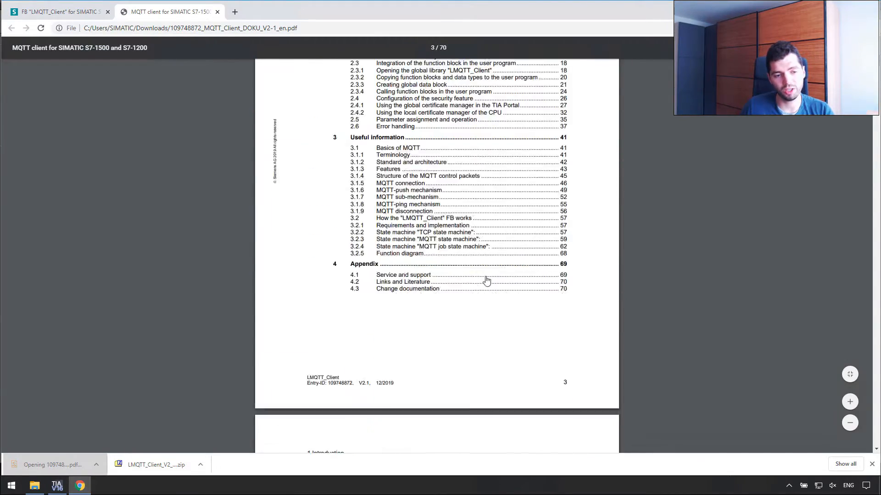
scroll(472, 293, down, 20)
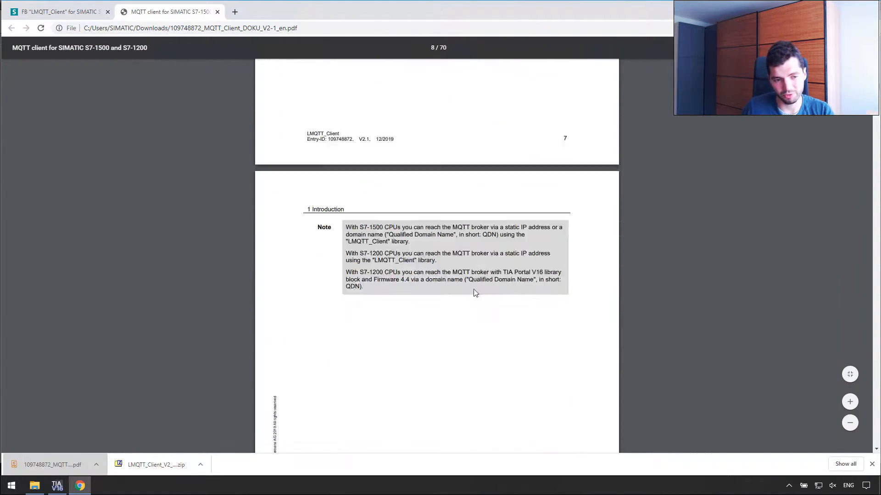
scroll(477, 291, down, 8)
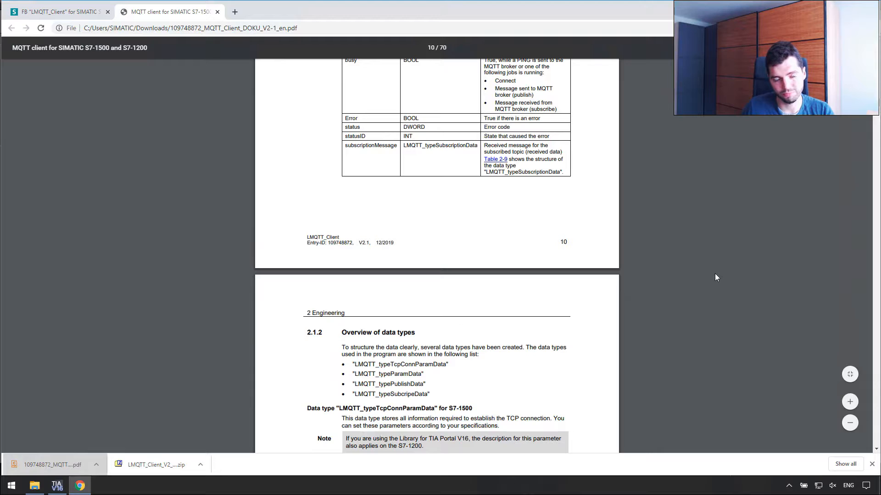
click(57, 485)
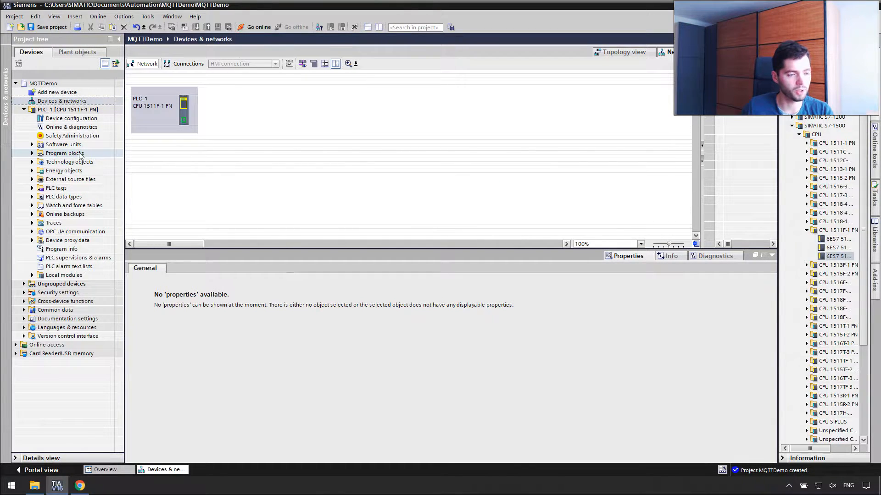
Delete the old LMQTT_Client_V16 global library from the Libraries panel.
double_click(165, 110)
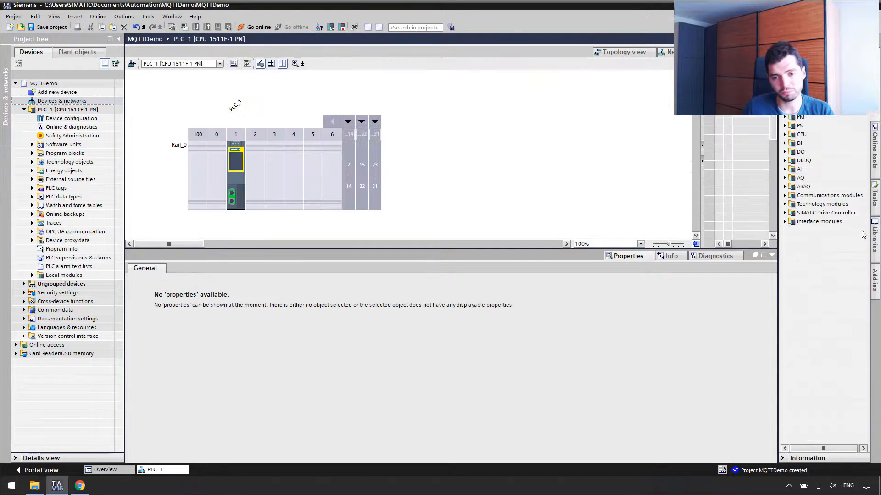
click(874, 239)
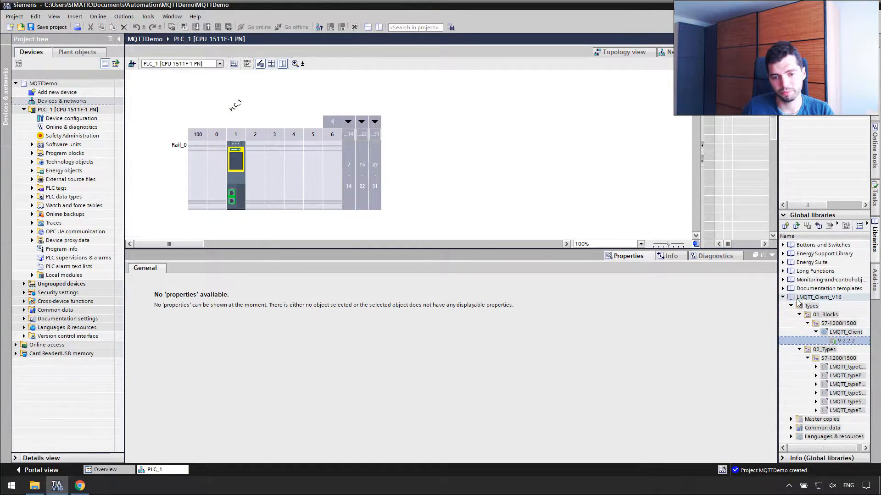
click(783, 298)
right_click(827, 298)
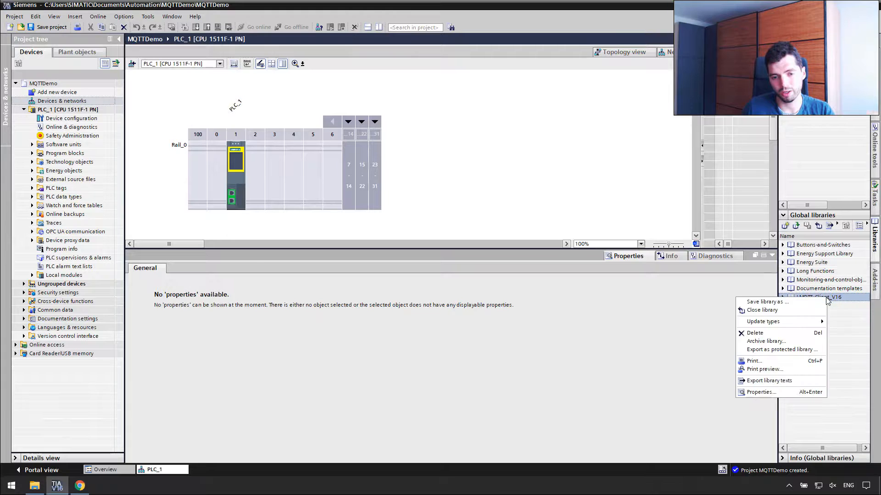
click(811, 333)
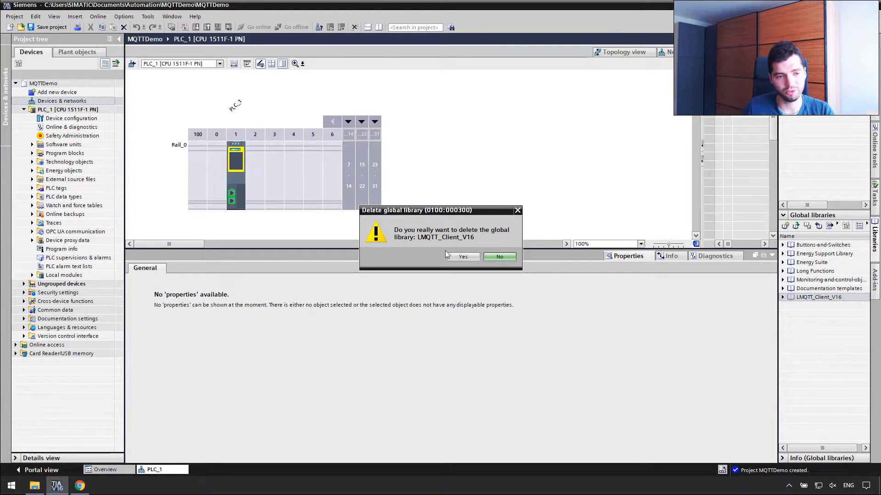
click(462, 257)
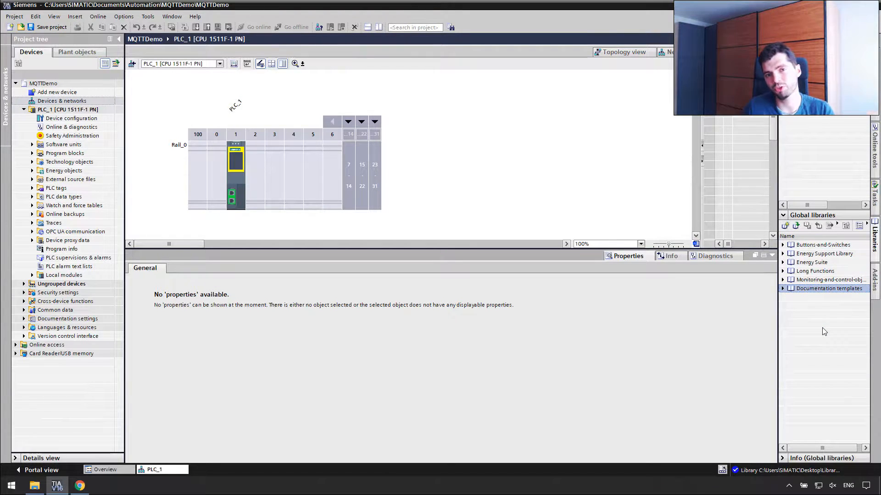
Open the LMQTT_Client_V16 global library from the Desktop's LMQTT_Client_V2_2_V16 folder.
click(796, 226)
click(337, 168)
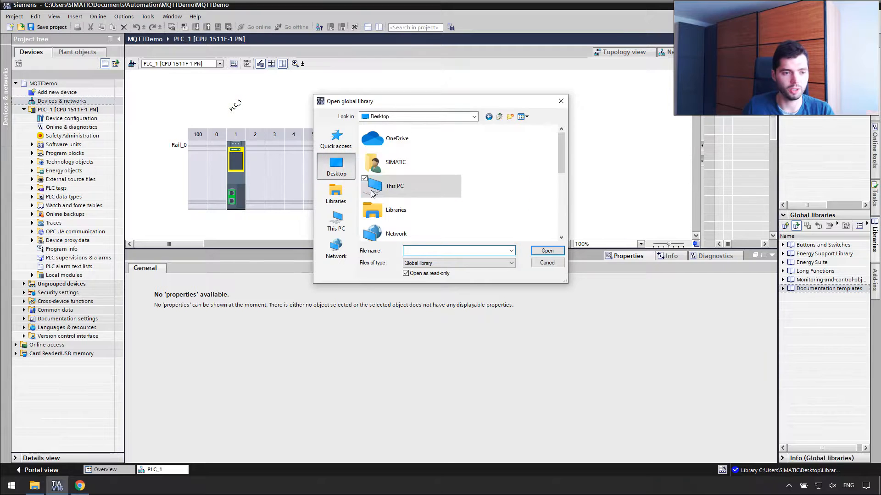
scroll(525, 192, down, 3)
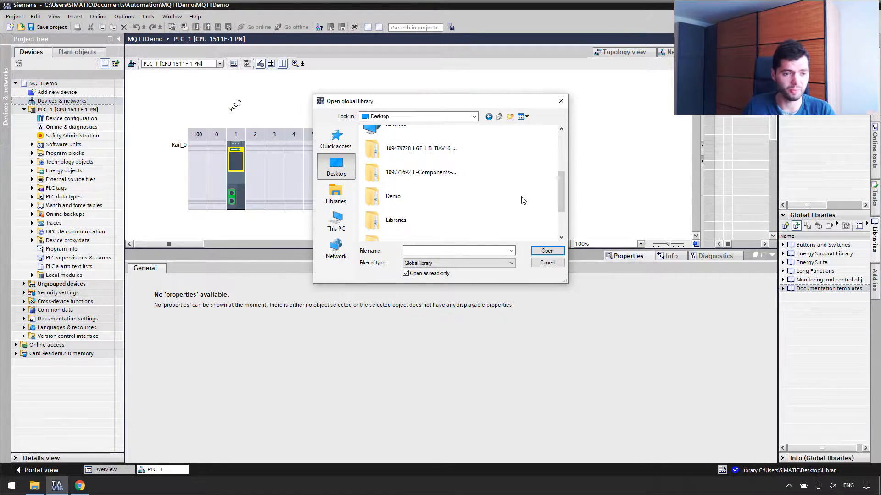
scroll(522, 198, down, 2)
double_click(417, 182)
double_click(400, 140)
click(394, 202)
click(547, 250)
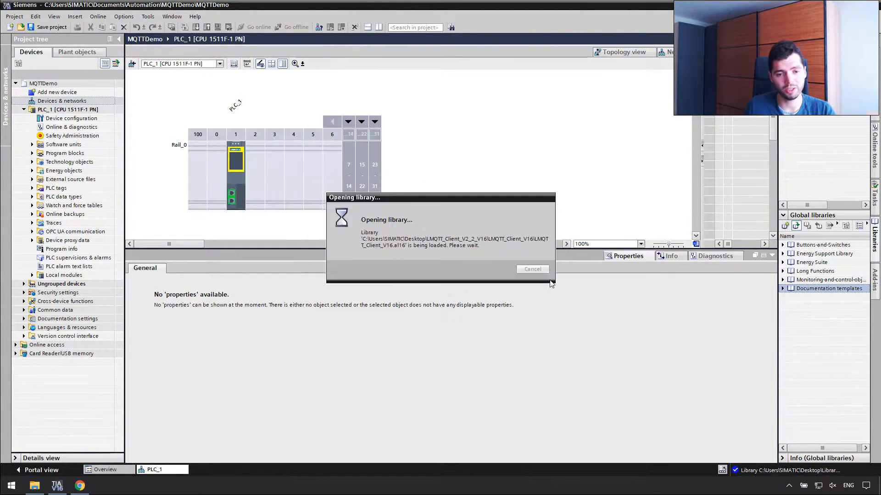
Expand the library's 01_Blocks and 02_Types folders, then the project's Program blocks.
click(782, 297)
drag(778, 310, 743, 314)
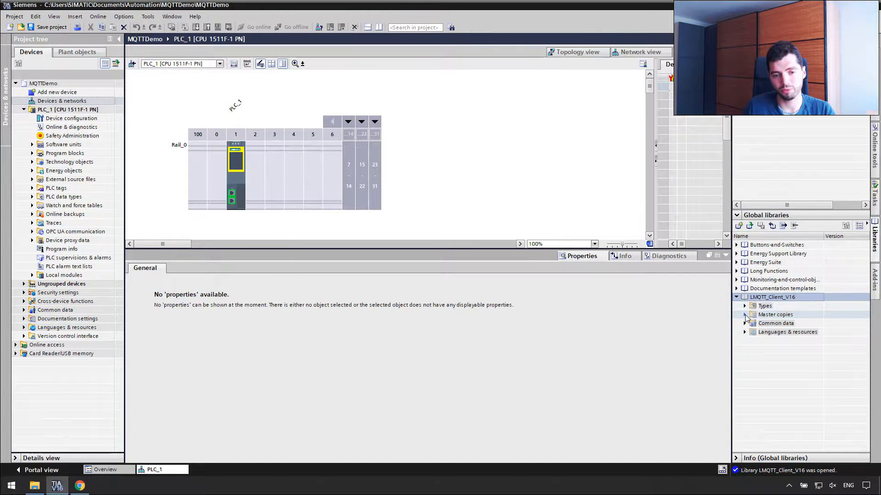
click(744, 306)
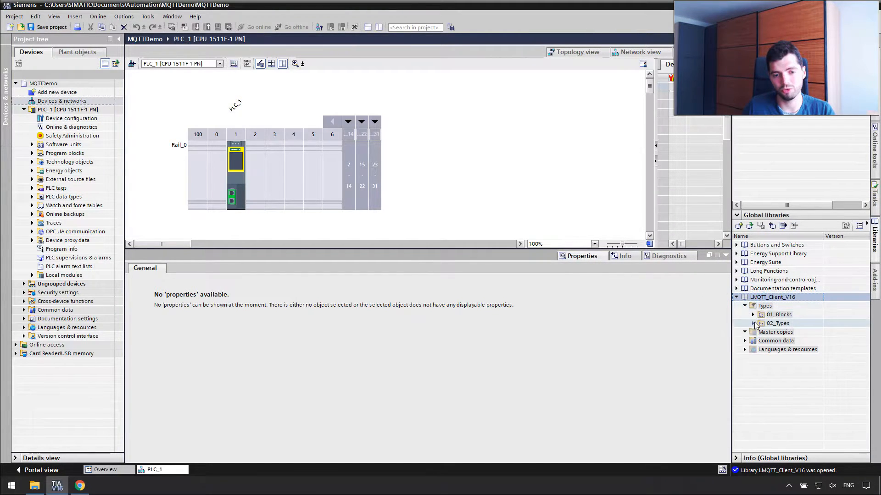
click(752, 324)
click(761, 332)
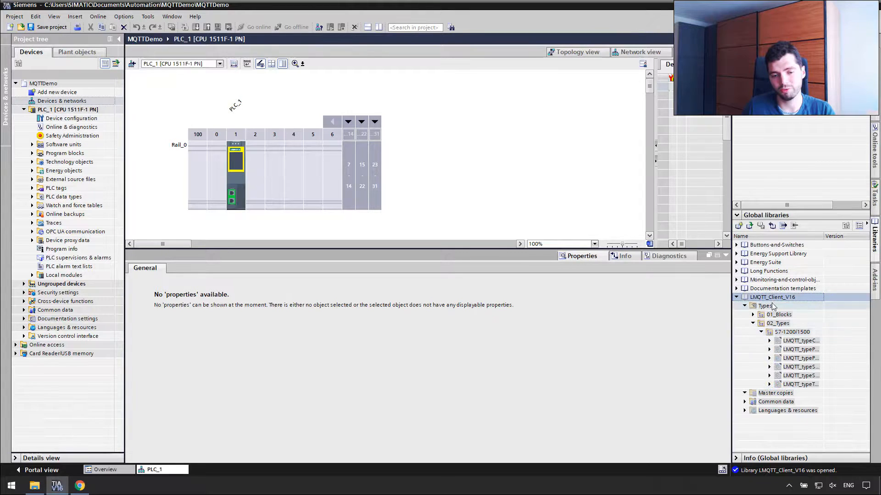
click(752, 315)
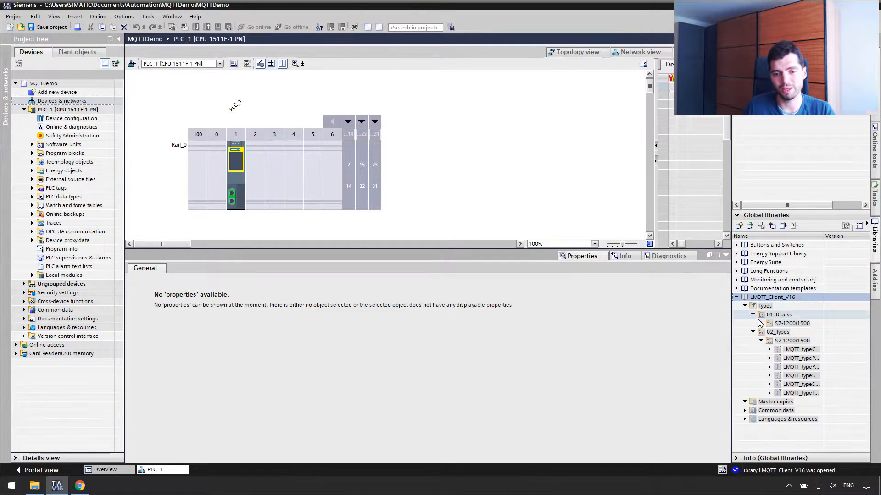
click(761, 324)
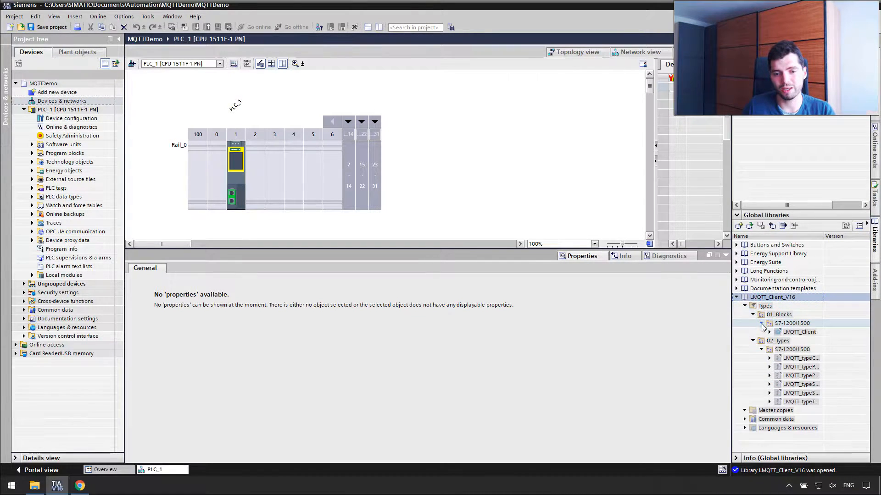
double_click(64, 153)
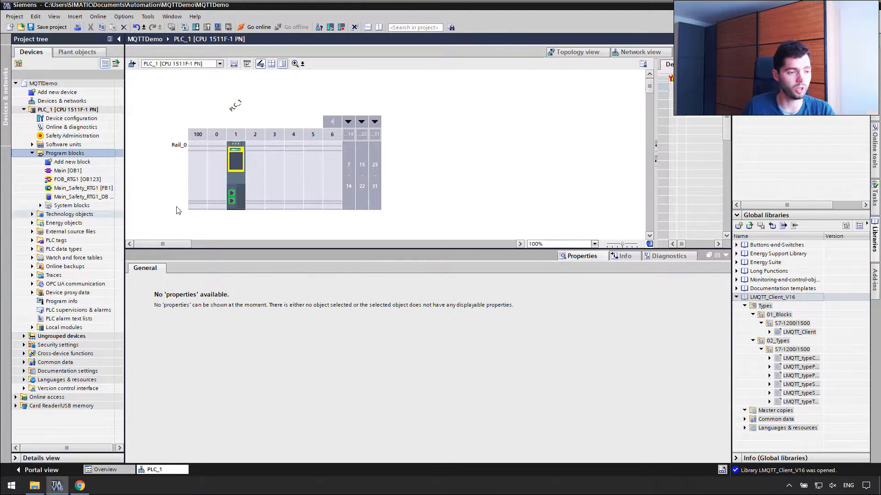
click(74, 171)
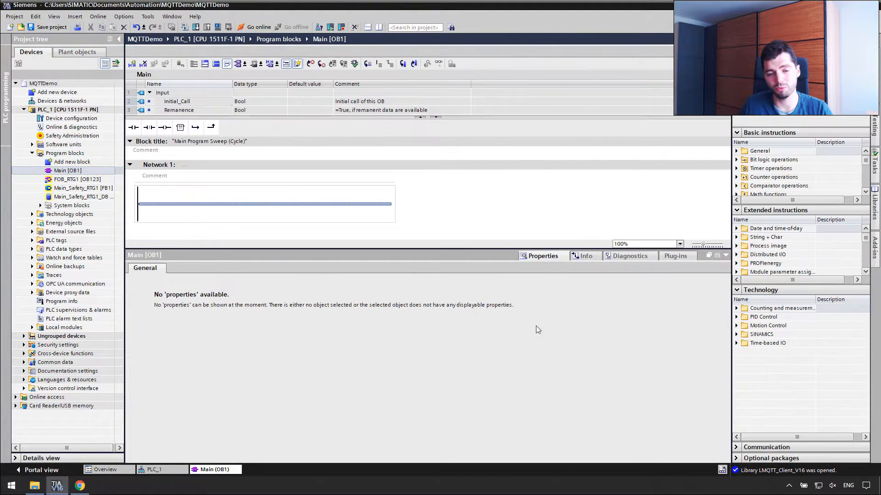
Drag LMQTT_Client from the global library into Main Network 1, accepting the automatic instance DB.
drag(488, 248, 489, 338)
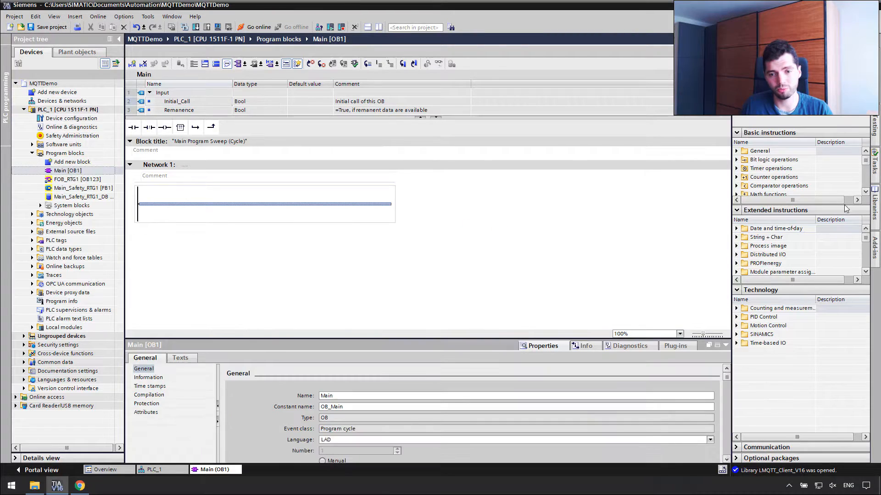
click(873, 215)
drag(790, 333, 277, 204)
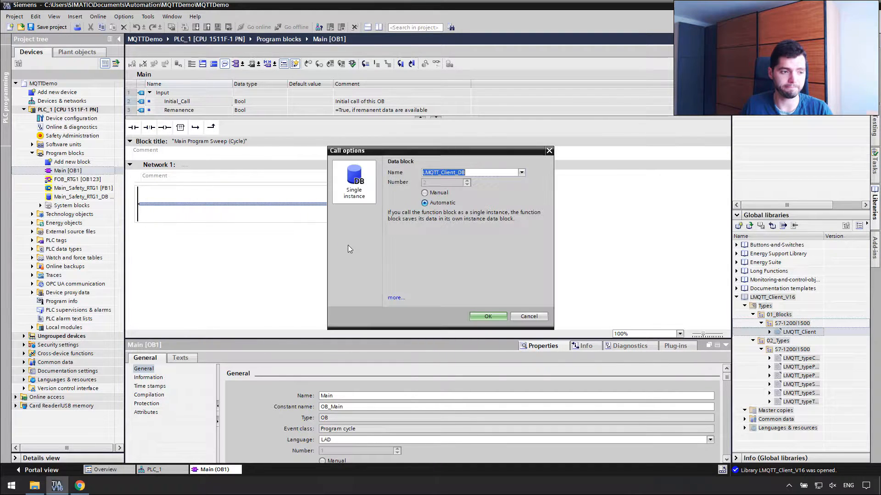
click(487, 317)
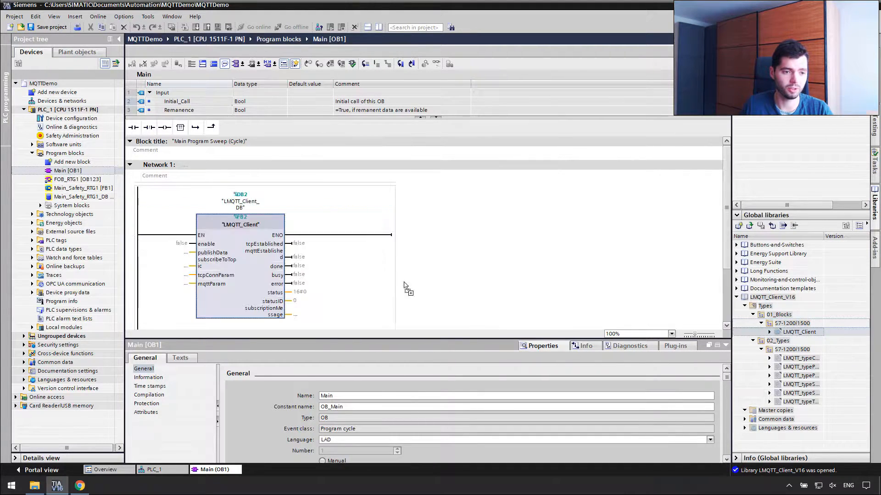
click(717, 345)
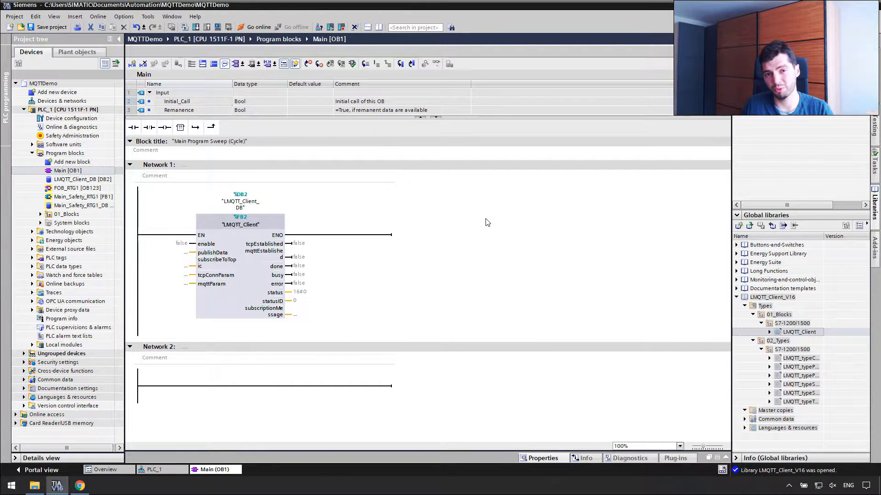
click(244, 295)
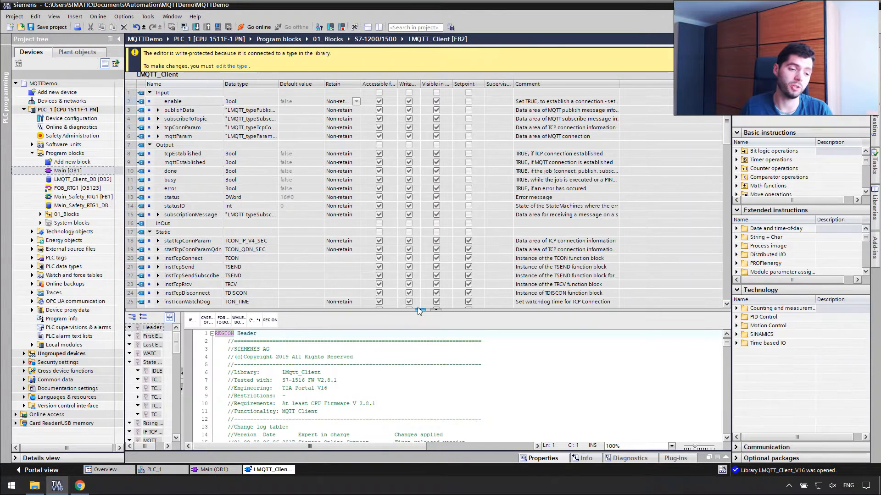
drag(534, 309, 527, 116)
click(518, 295)
scroll(518, 296, down, 20)
scroll(459, 289, down, 20)
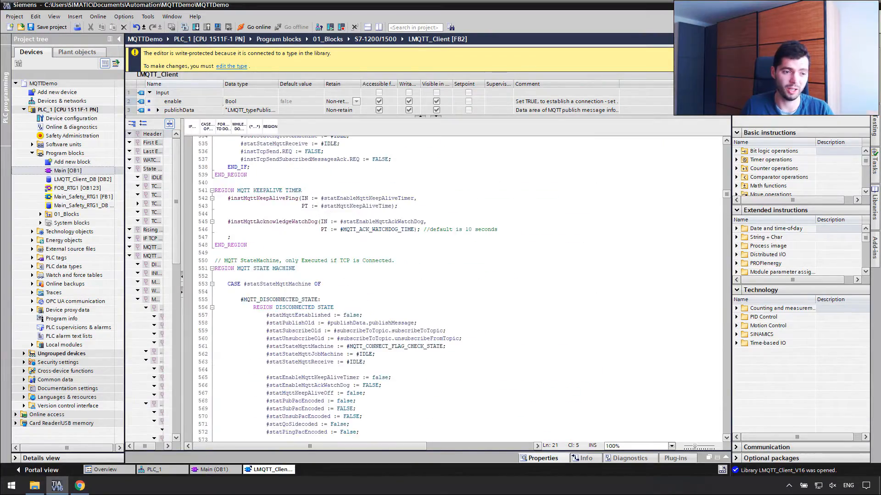
scroll(458, 288, down, 20)
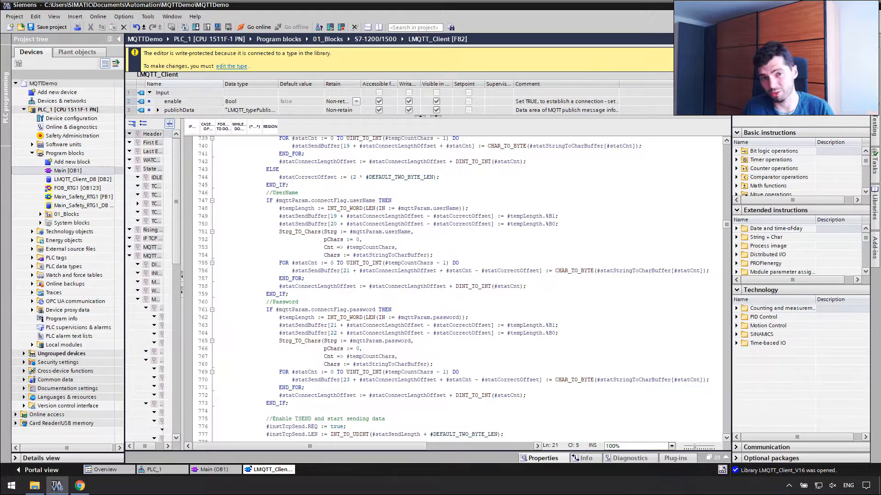
double_click(92, 171)
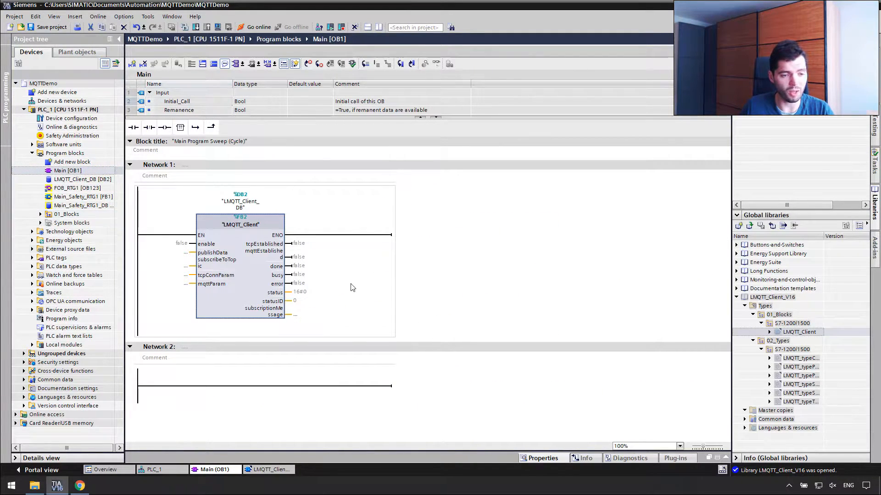
Expand PLC data types > 02_Types to check the six imported LMQTT data types.
click(32, 250)
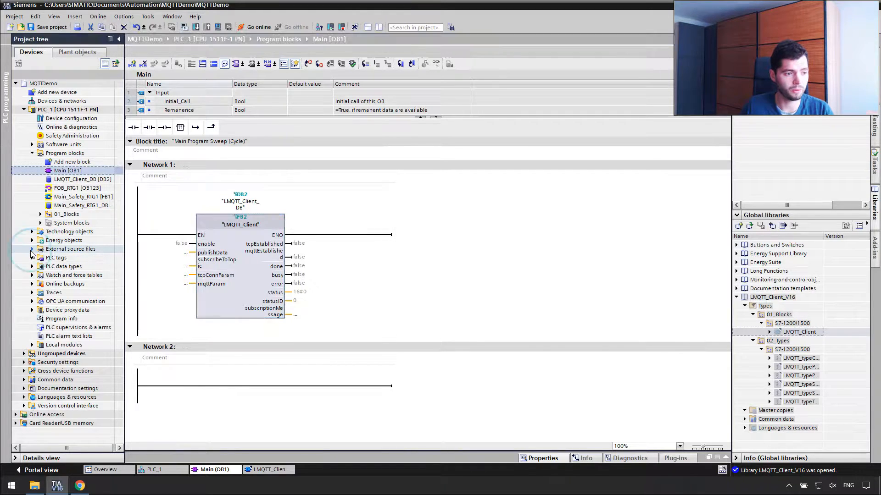
click(32, 249)
click(32, 266)
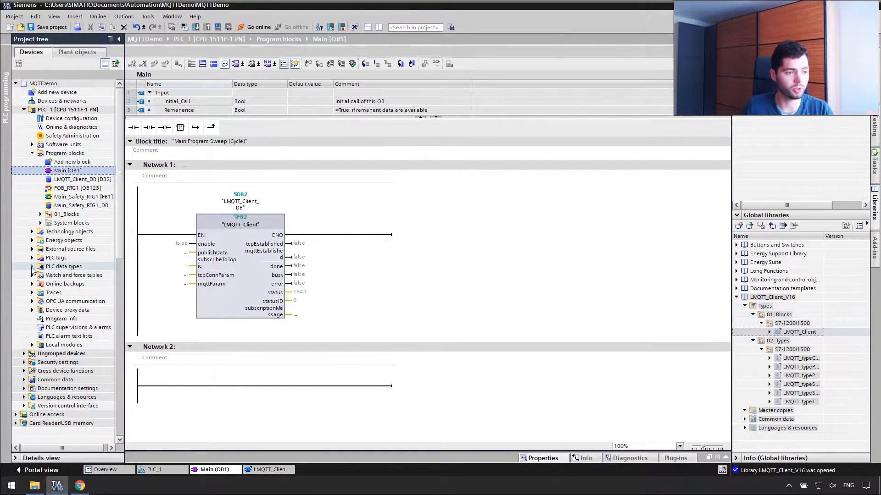
click(40, 284)
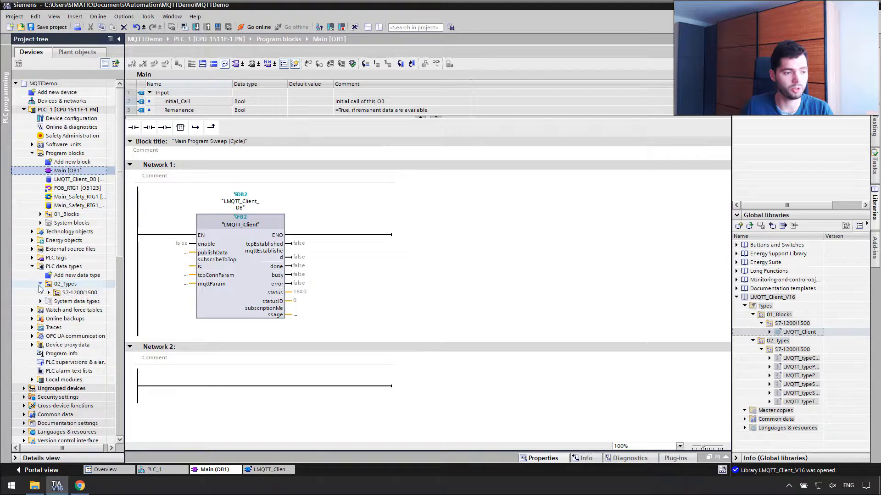
click(49, 293)
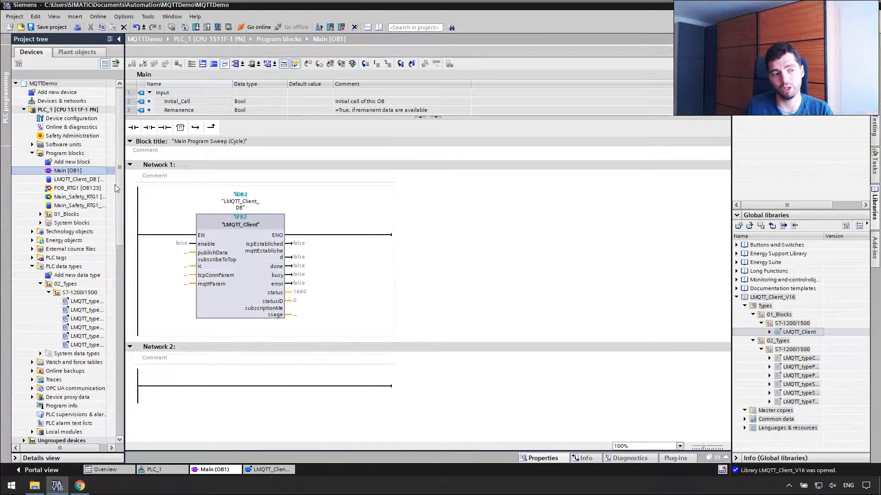
Add a new global data block named MQTT.
double_click(77, 161)
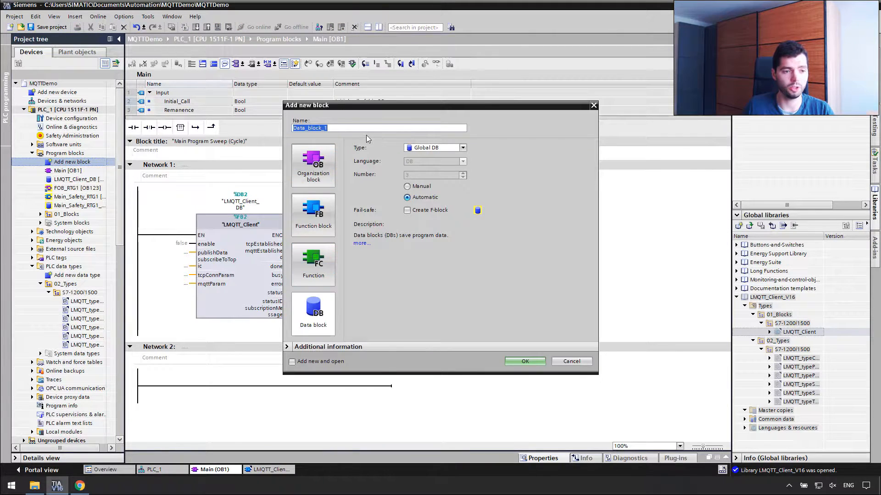
click(370, 127)
key(ctrl+a)
text(MQTT)
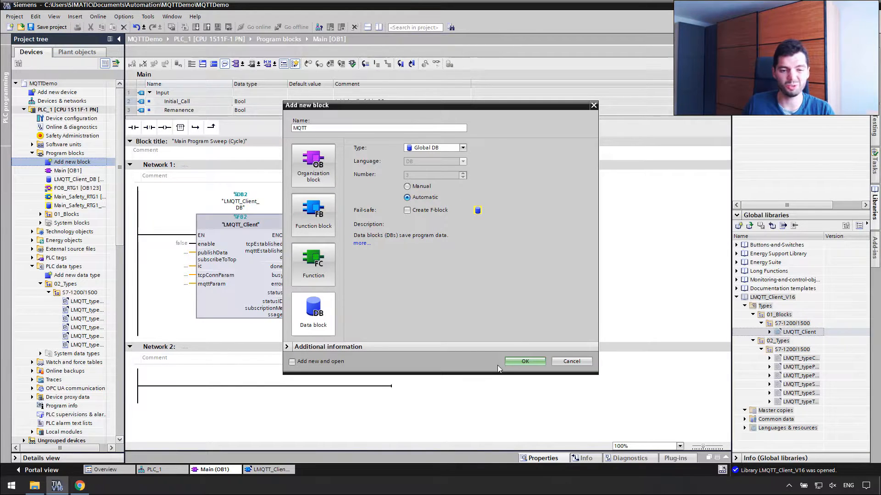
click(524, 362)
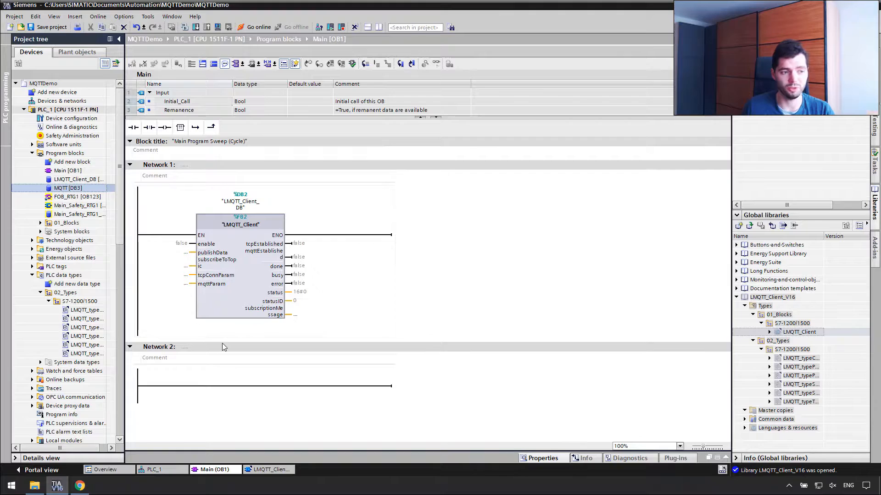
Open MQTT beside Main and add a publishData variable of type LMQTT_typePublishData.
double_click(59, 188)
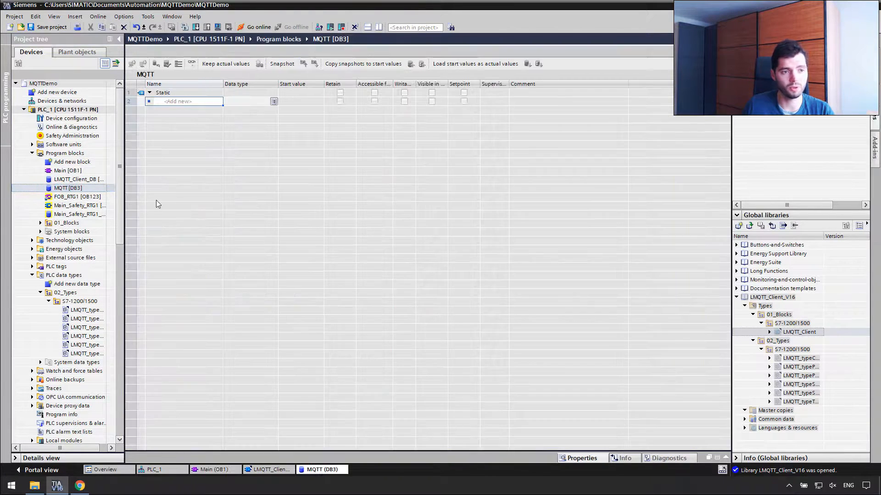
click(378, 28)
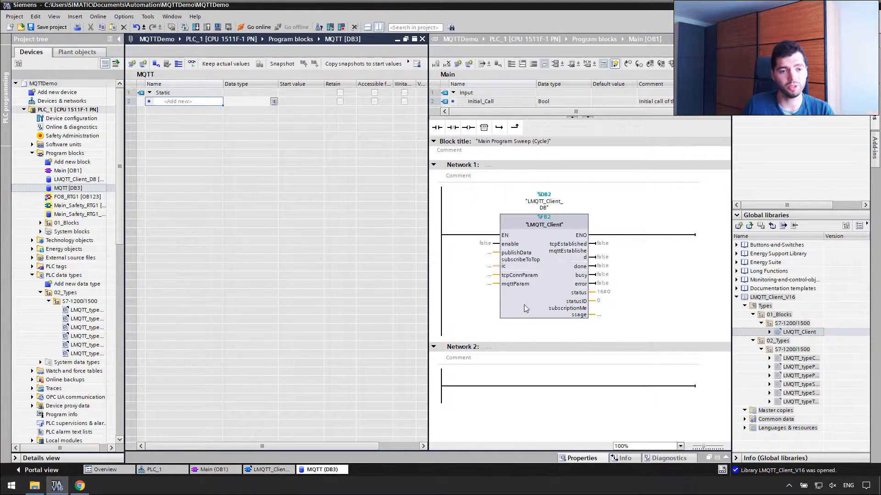
click(241, 101)
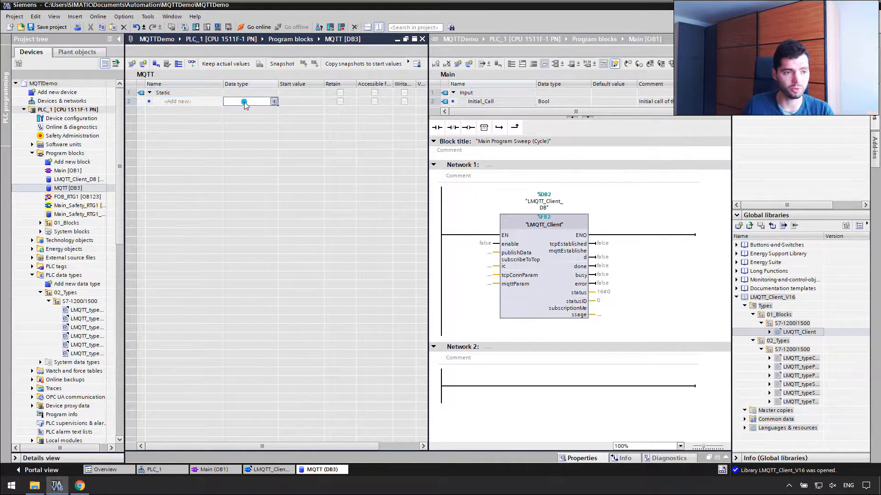
text(LMQTT)
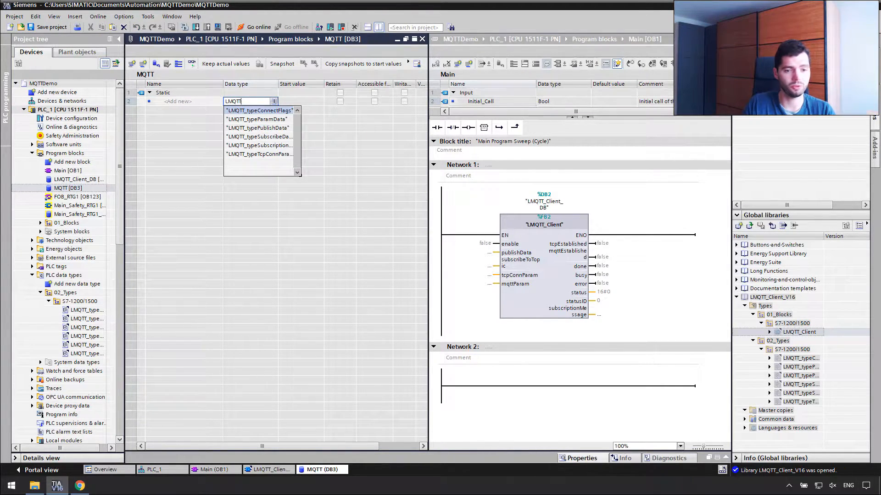
click(245, 129)
click(209, 100)
double_click(209, 101)
text(publishData)
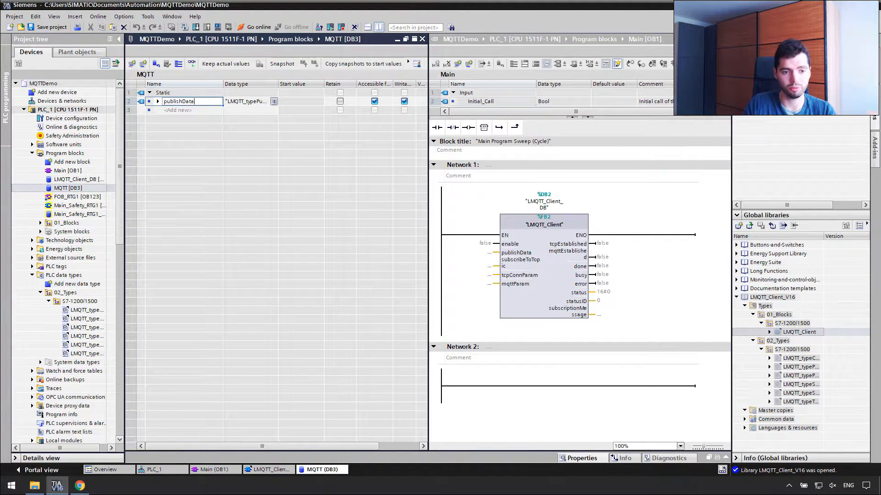
key(Return)
Add the subscibeToTopic, tcpConnParams, mqttParams and subMessage variables.
text(subscibeToTopic)
key(Return)
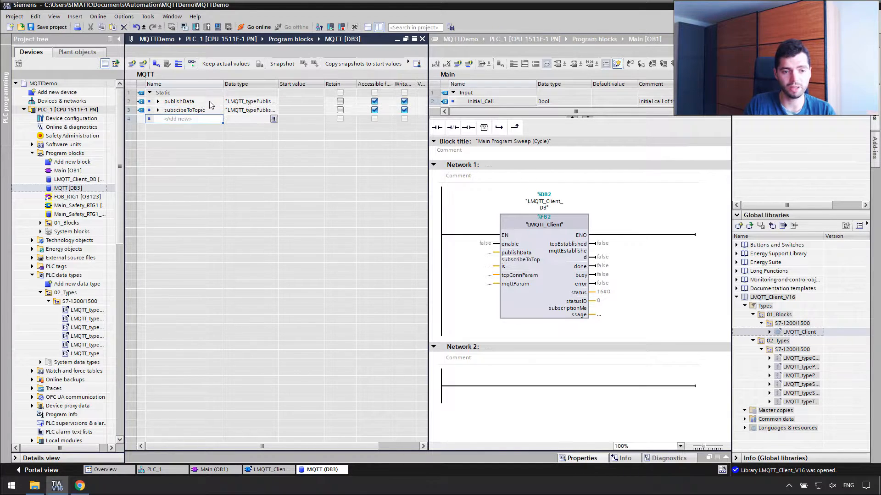
text(tcpCo)
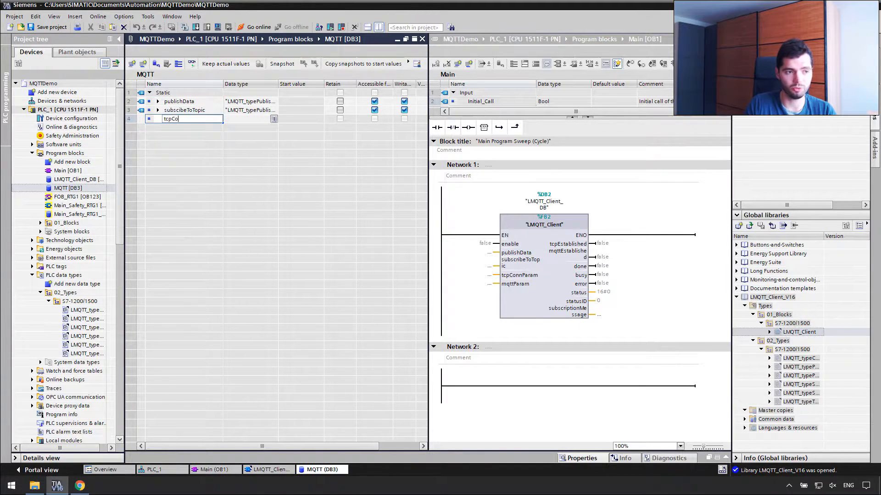
text(nnParams)
key(Return)
text(mqttParams)
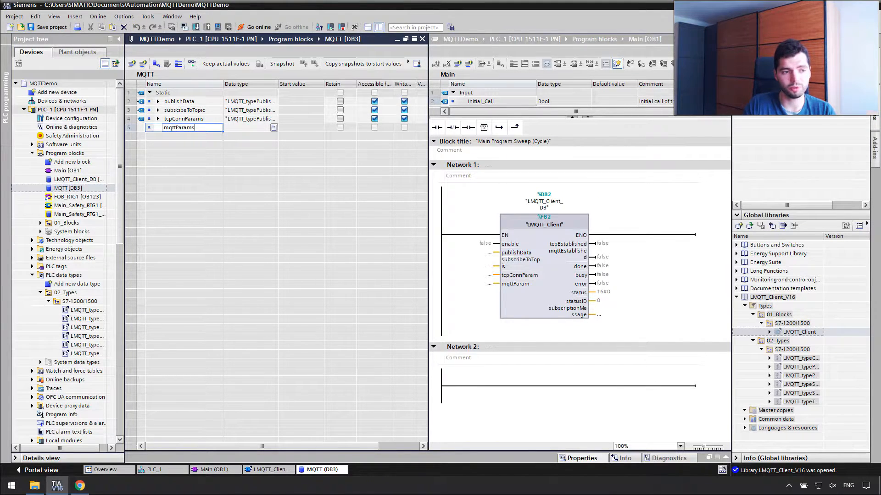
key(Return)
text(subMessage)
key(Return)
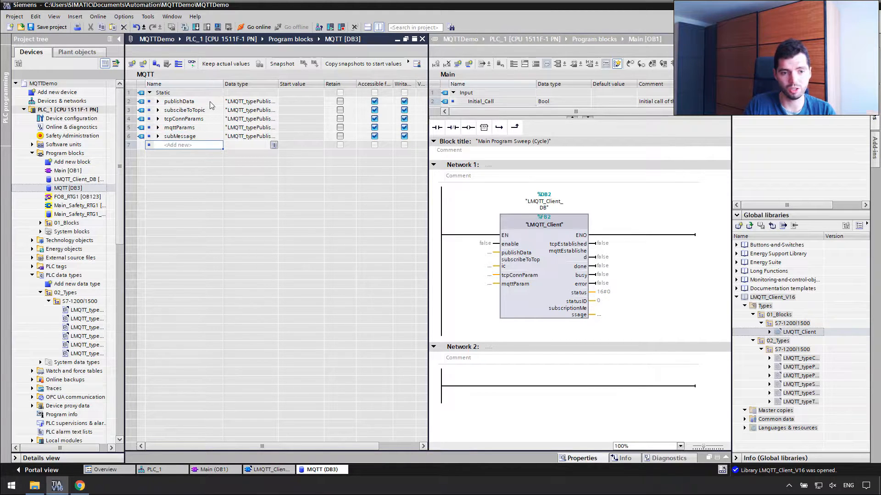
Add Bool status variables tcpEstablished, mqttEstablished and error.
text(tcpEstablishge)
key(BackSpace)
text(d)
key(Return)
text(Bool)
key(Return)
key(shift+Tab)
text(mqtt)
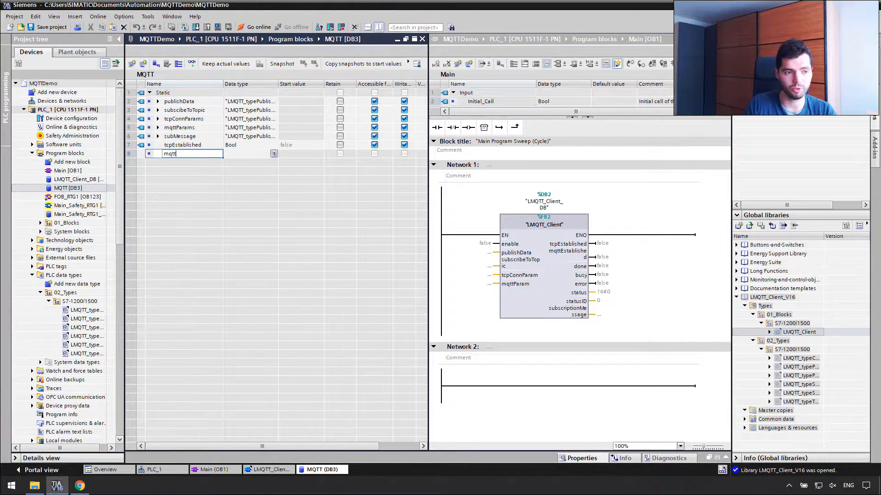
text(Established)
key(Return)
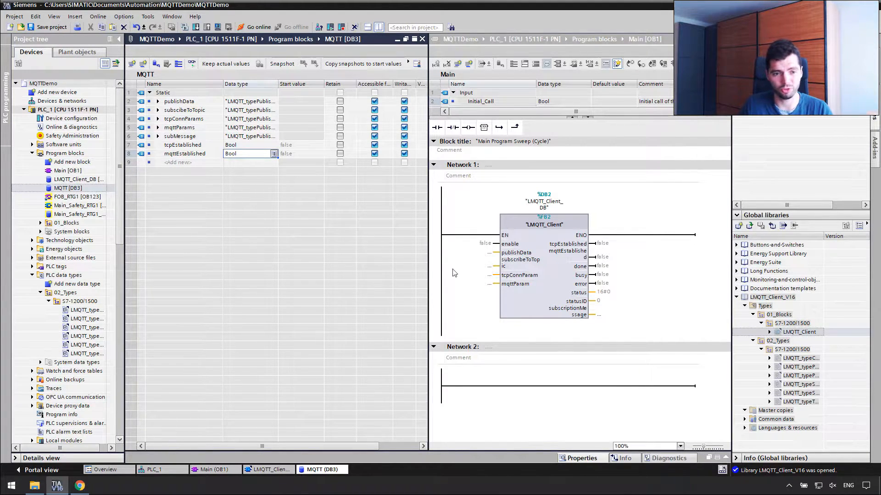
click(192, 166)
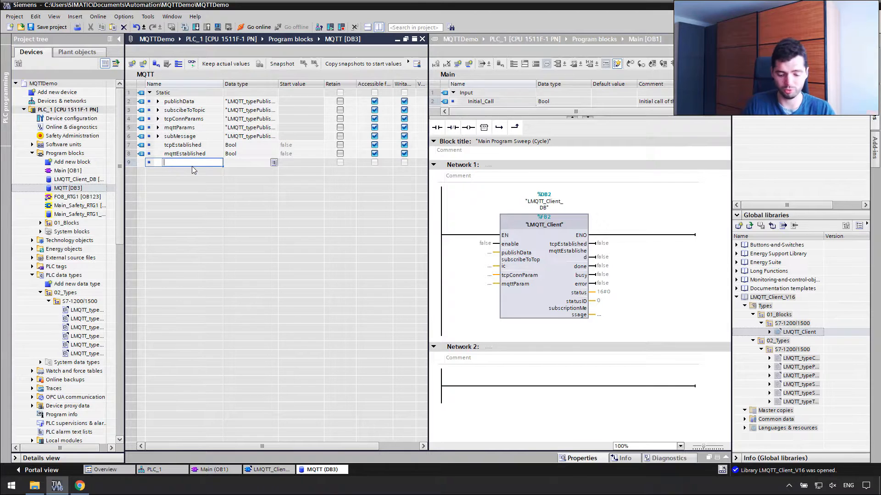
text(error)
key(Return)
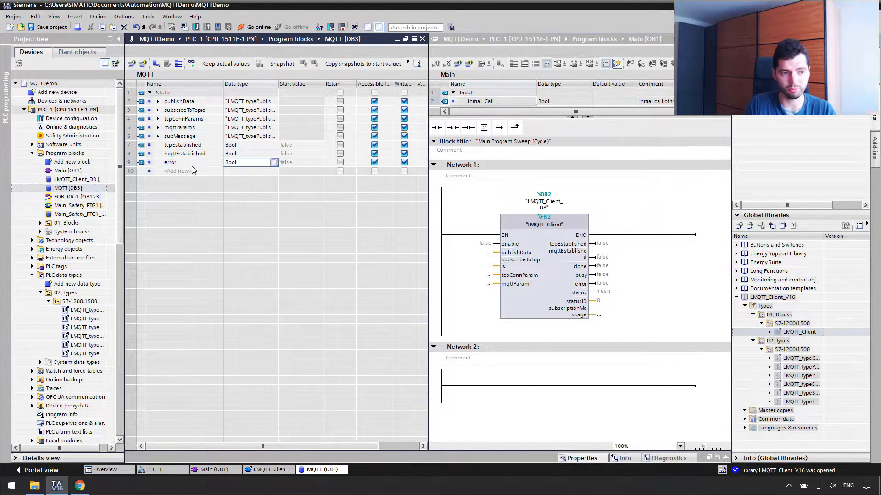
Add statusID (Int) and enable (Bool), and wire enable to the client's enable input.
click(193, 171)
text(statusID)
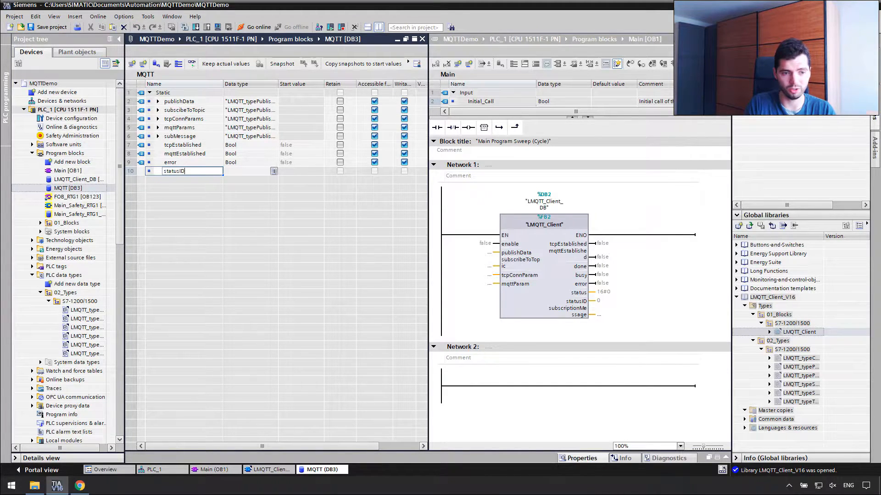
key(Return)
text(Int)
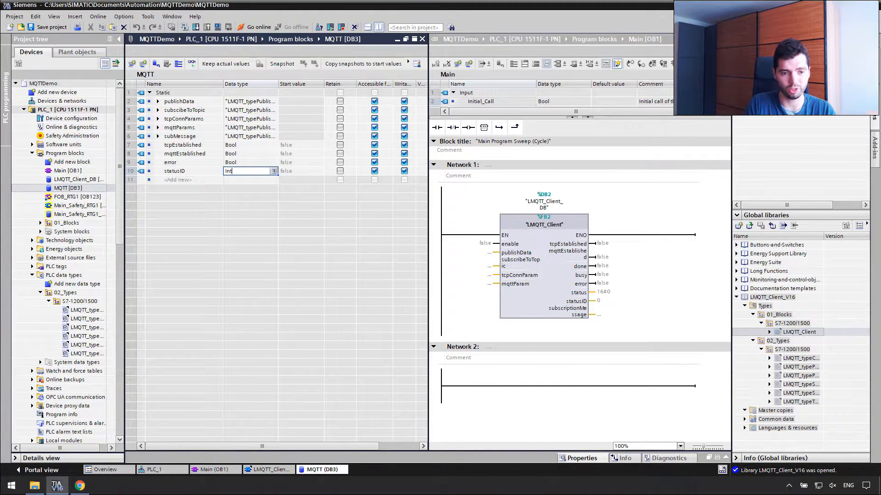
key(Return)
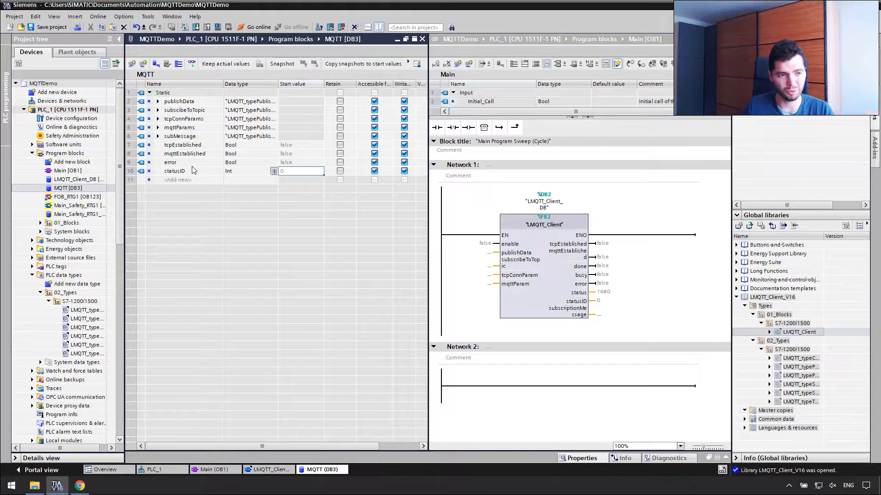
click(193, 180)
text(enable)
key(Return)
text(Bool)
key(Return)
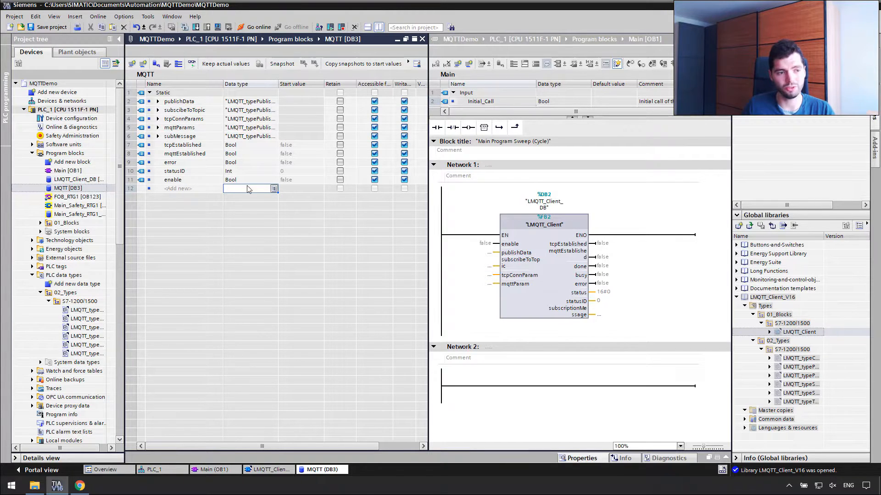
drag(195, 182, 472, 243)
drag(278, 84, 336, 86)
Set subscibeToTopic to LMQTT_typeSubscribeData and tcpConnParams to LMQTT_typeTcpConnParamData.
click(276, 112)
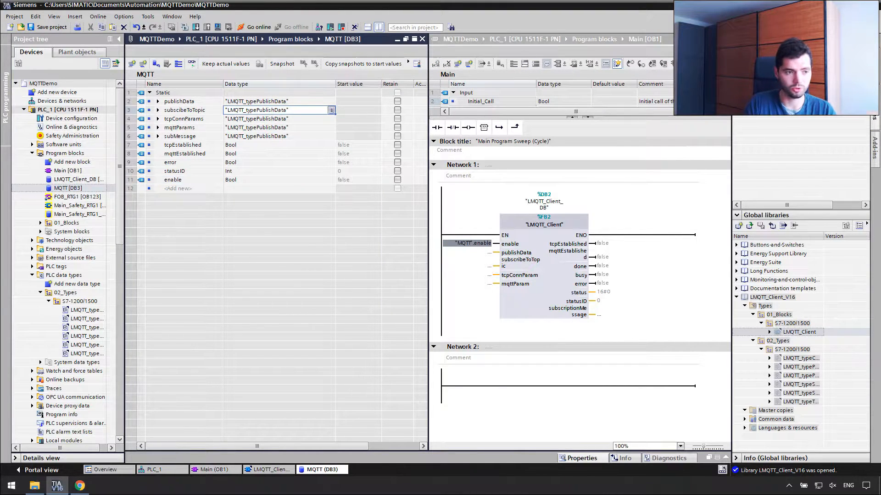
text(LMQTT_)
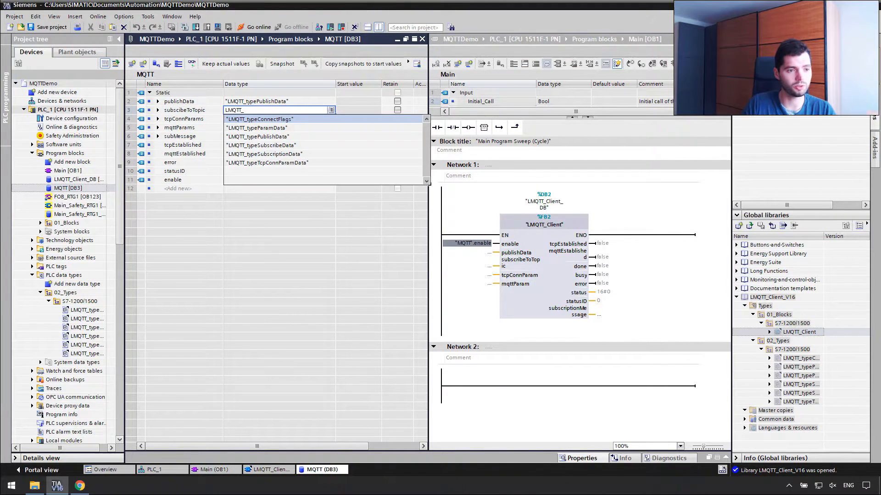
click(294, 145)
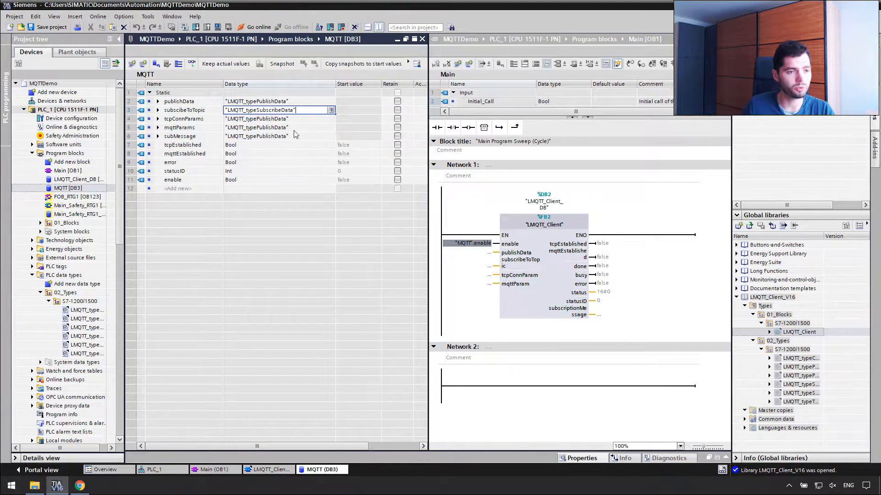
click(298, 120)
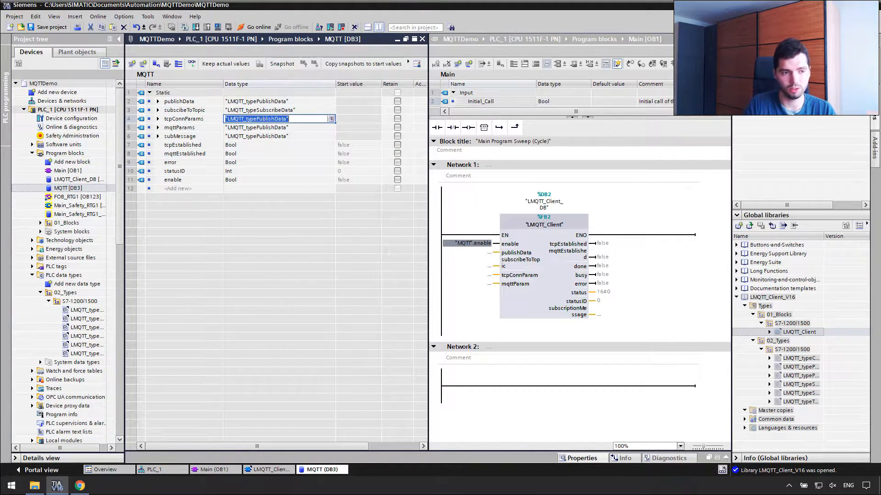
text(l)
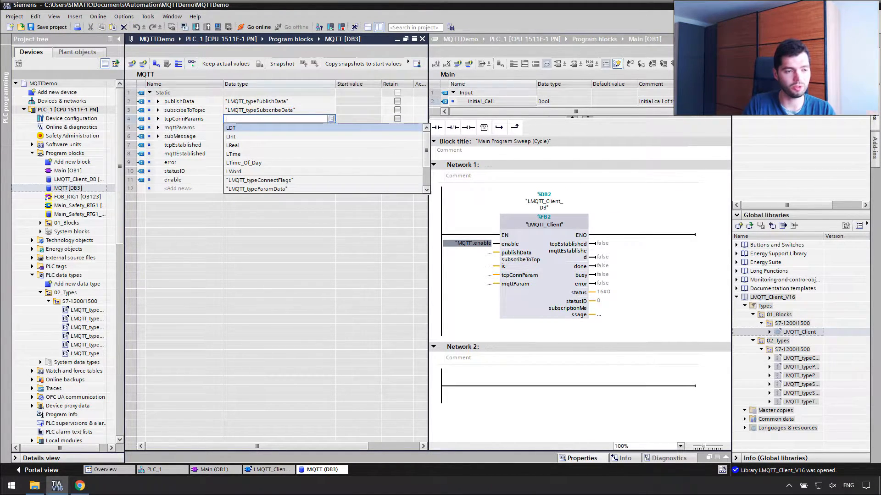
key(BackSpace)
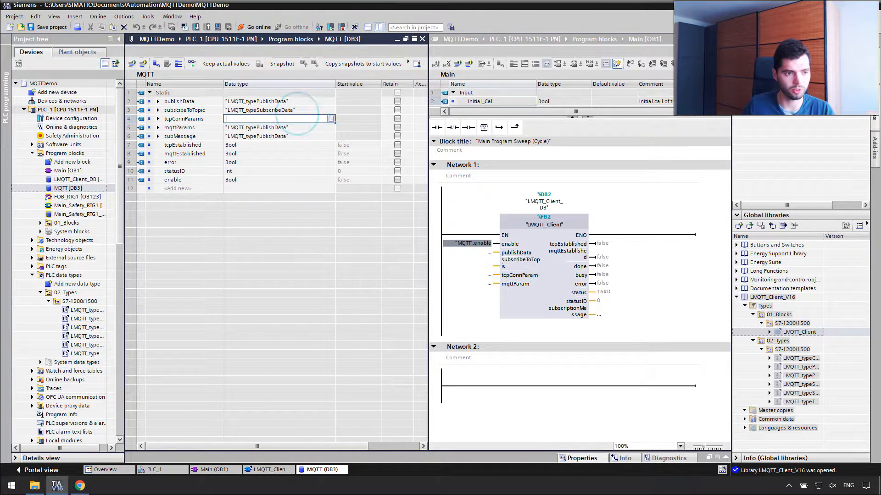
text(LMQTT)
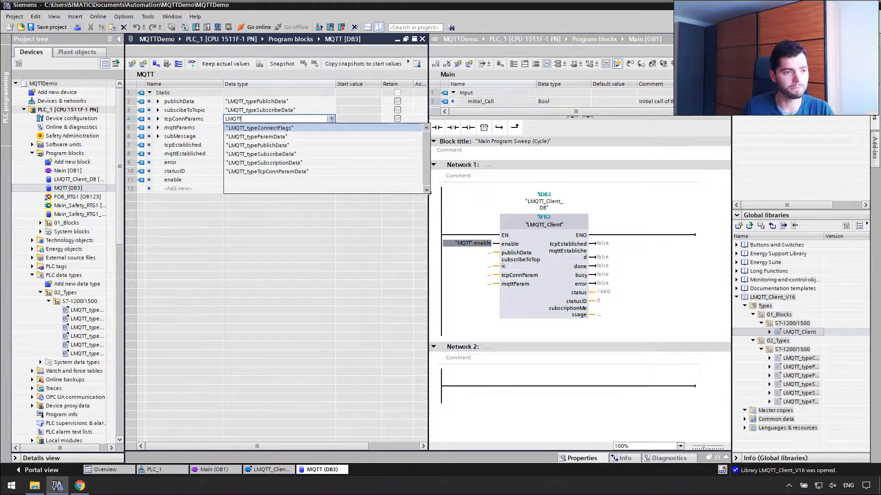
click(294, 172)
Set mqttParams to LMQTT_typeParamData and subMessage to LMQTT_typeSubscriptionData.
key(Return)
text(LMQTT)
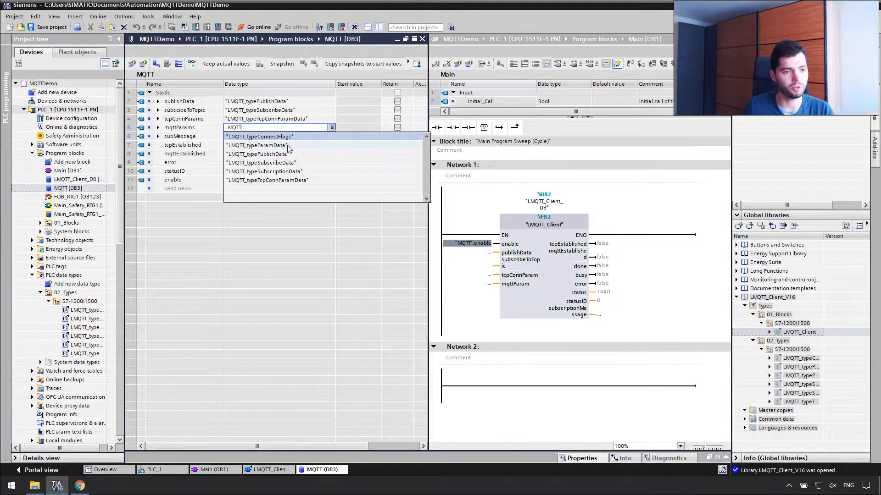
click(257, 146)
key(Return)
text(LMQTT)
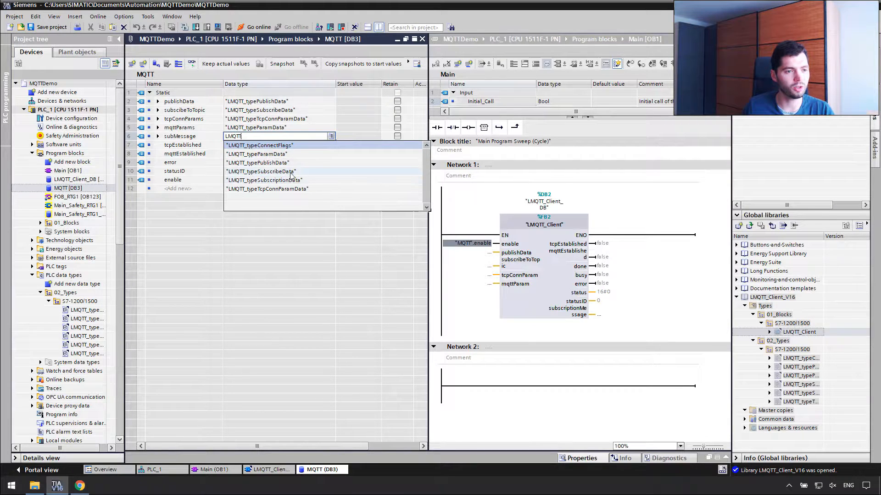
click(314, 180)
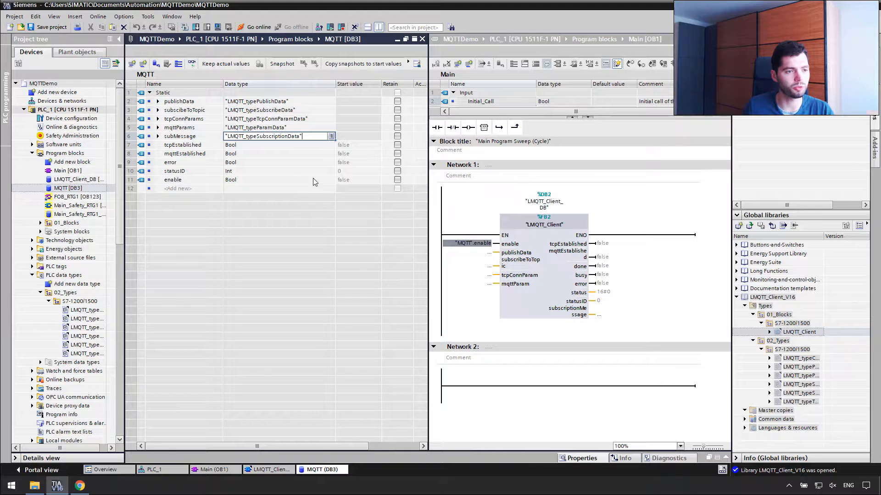
click(278, 154)
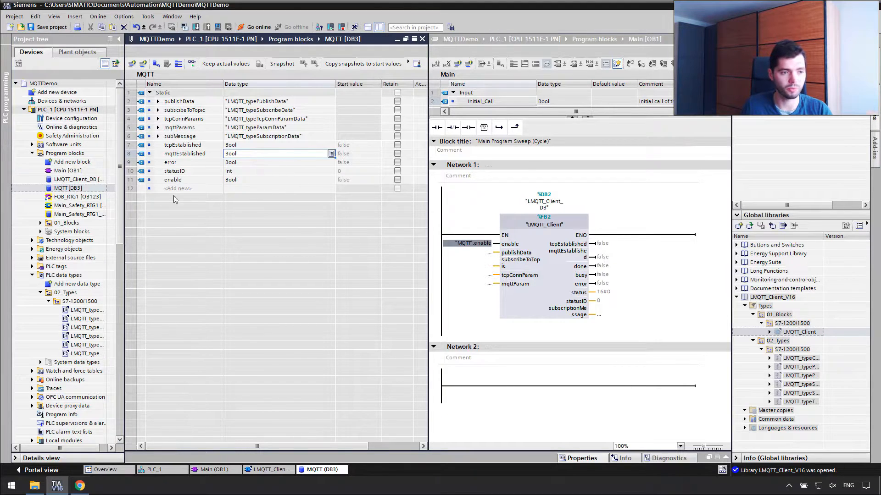
Wire publishData, subscibeToTopic, tcpConnParams and mqttParams from the MQTT DB into LMQTT_Client's inputs.
drag(142, 102, 350, 227)
drag(464, 248, 479, 279)
click(144, 113)
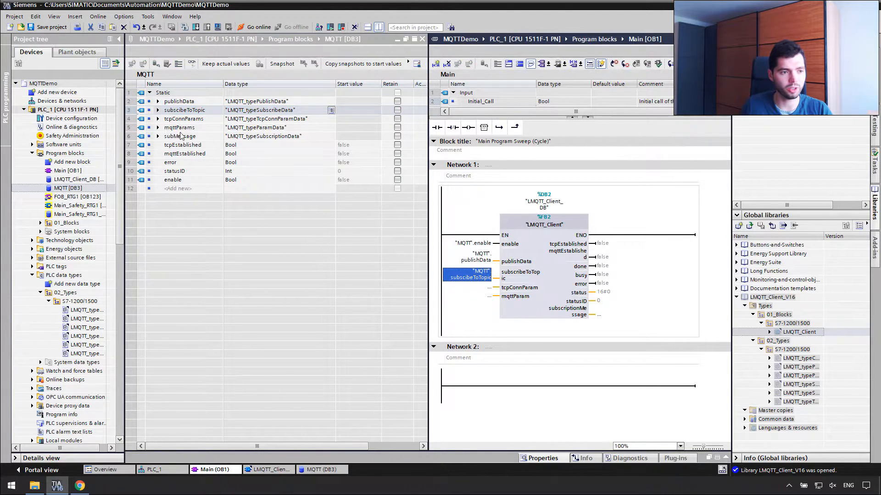
drag(142, 119, 484, 290)
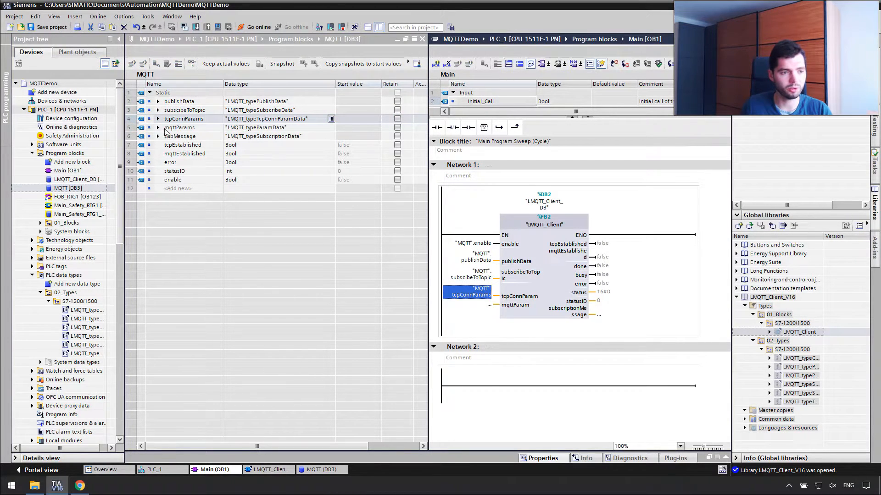
drag(143, 129, 482, 311)
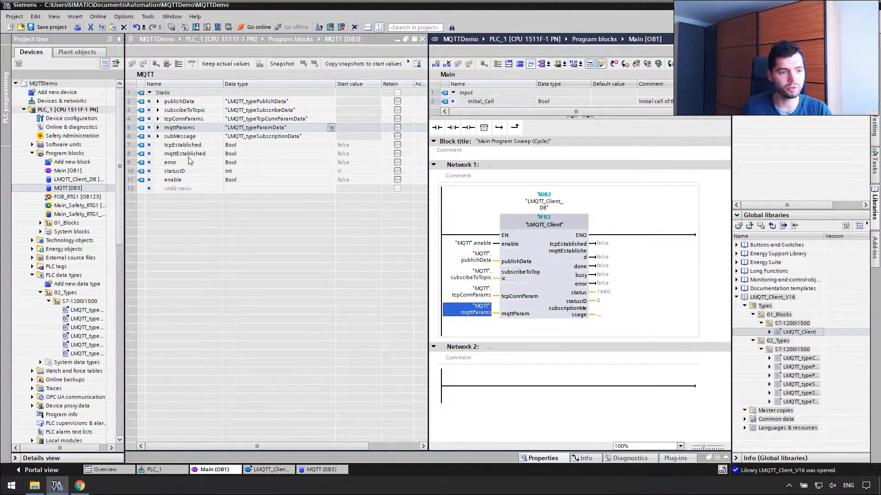
Connect subMessage, tcpEstablished and mqttEstablished to the block's matching outputs.
drag(140, 137, 617, 316)
drag(139, 150, 594, 244)
drag(143, 157, 614, 265)
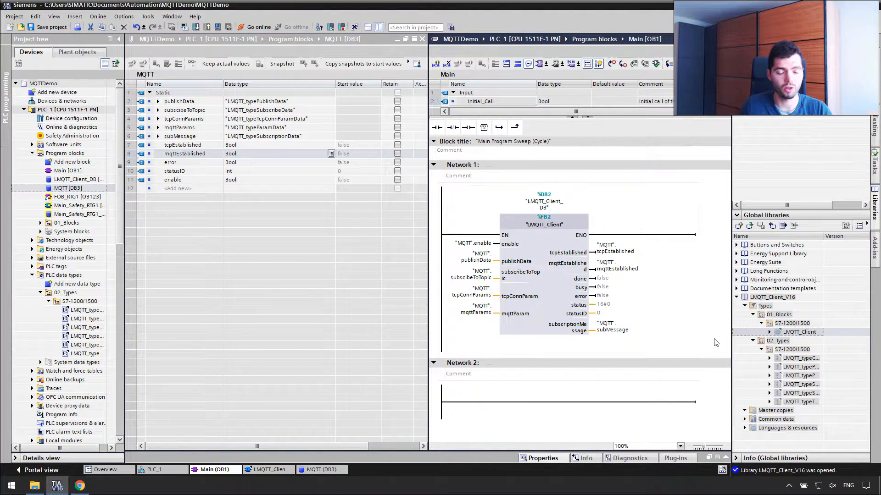
Insert an SCL Network 2 after Network 1 containing an IF…THEN template.
right_click(466, 165)
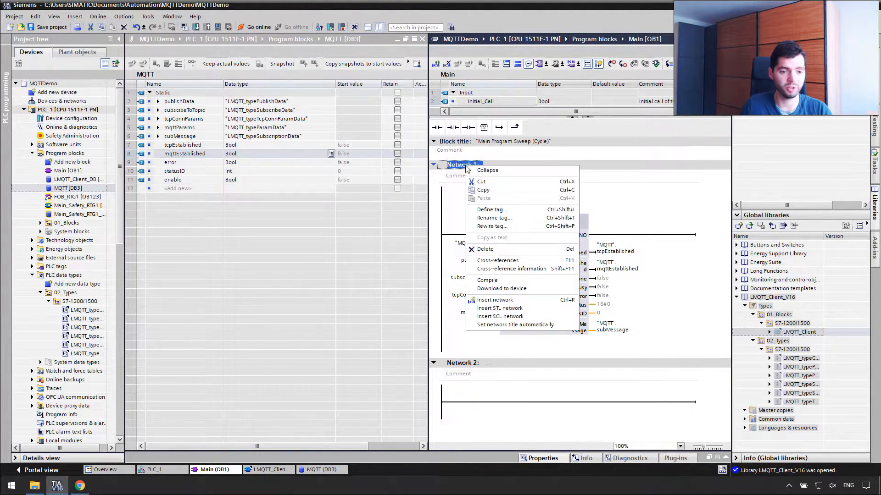
click(519, 316)
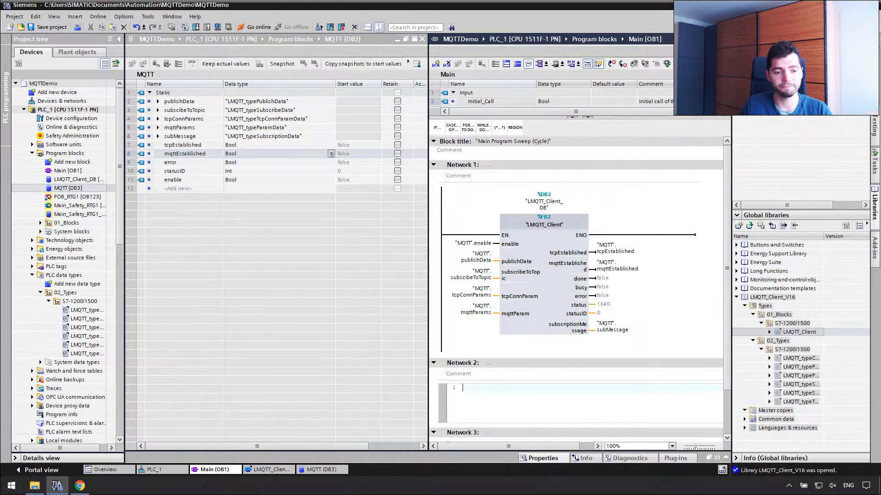
drag(436, 128, 530, 400)
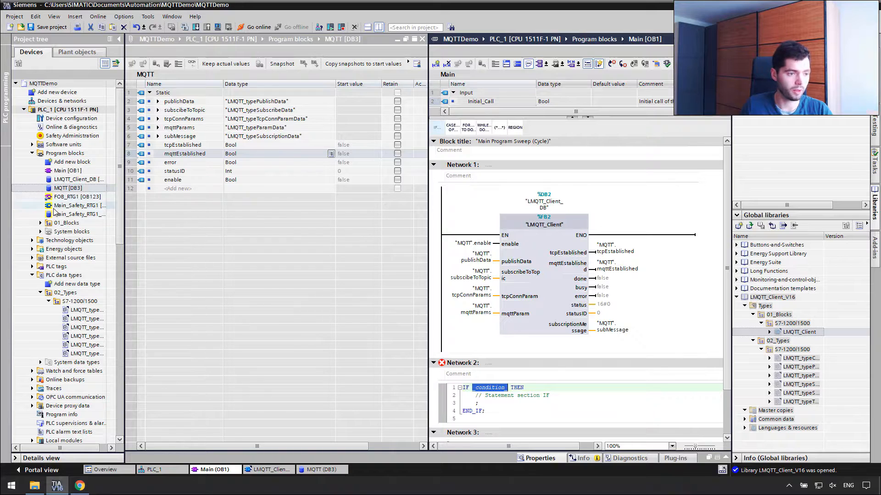
Use LMQTT_Client_DB's error variable as the IF condition.
click(41, 232)
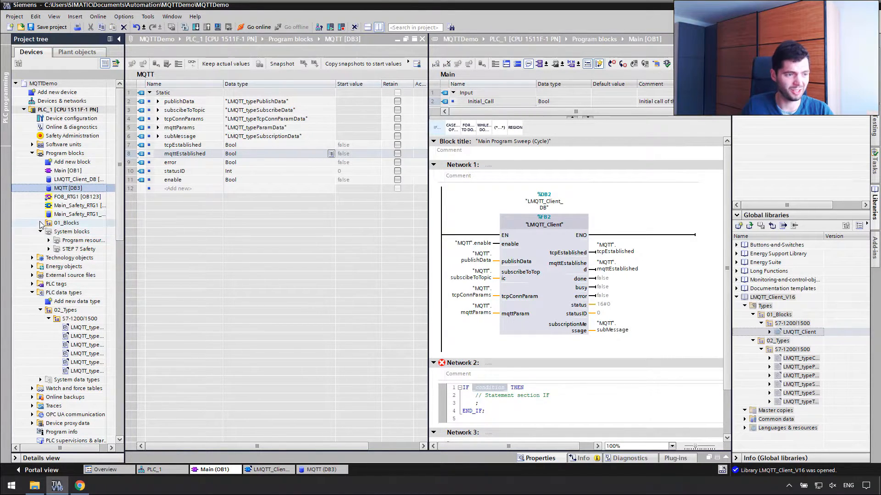
click(40, 224)
click(49, 232)
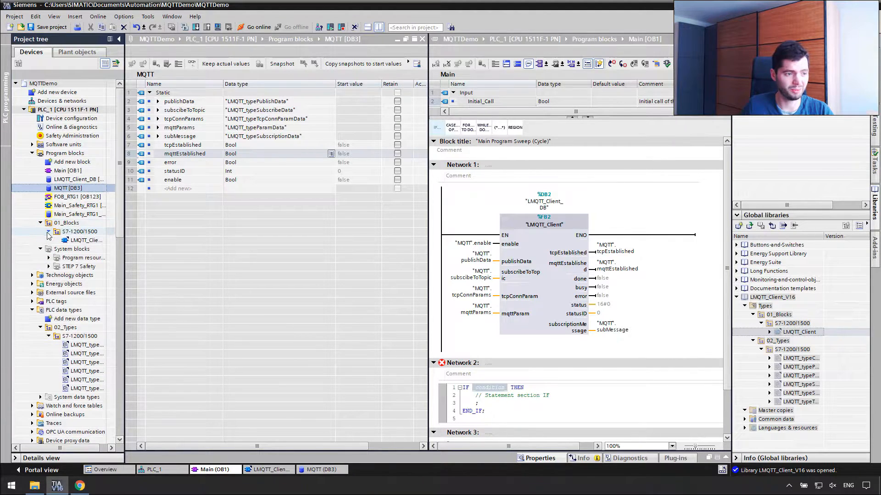
click(73, 179)
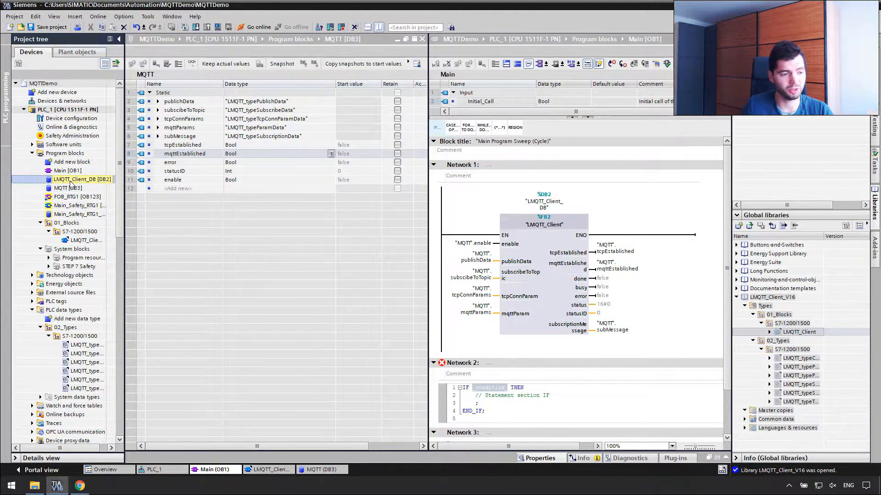
click(16, 457)
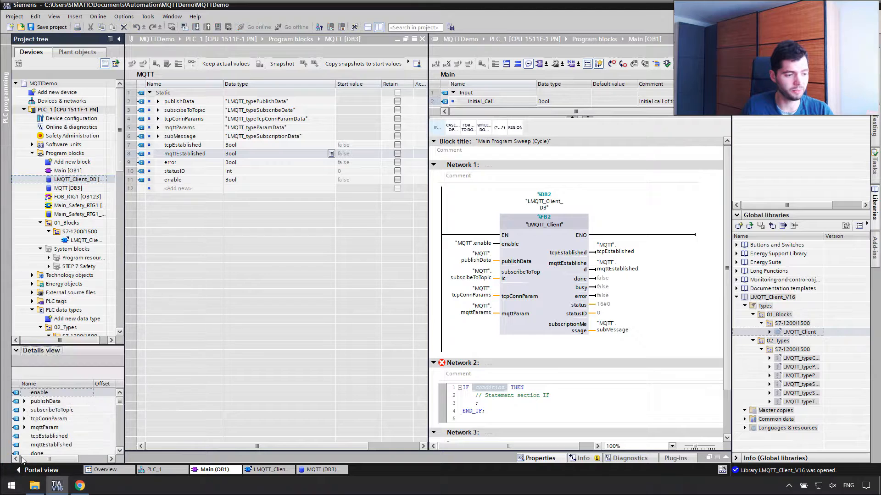
drag(93, 345, 93, 268)
click(34, 396)
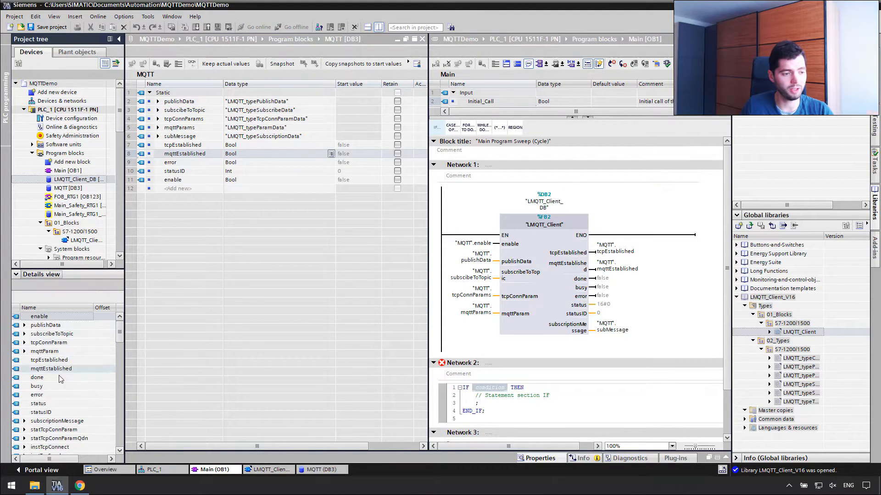
drag(33, 398, 475, 392)
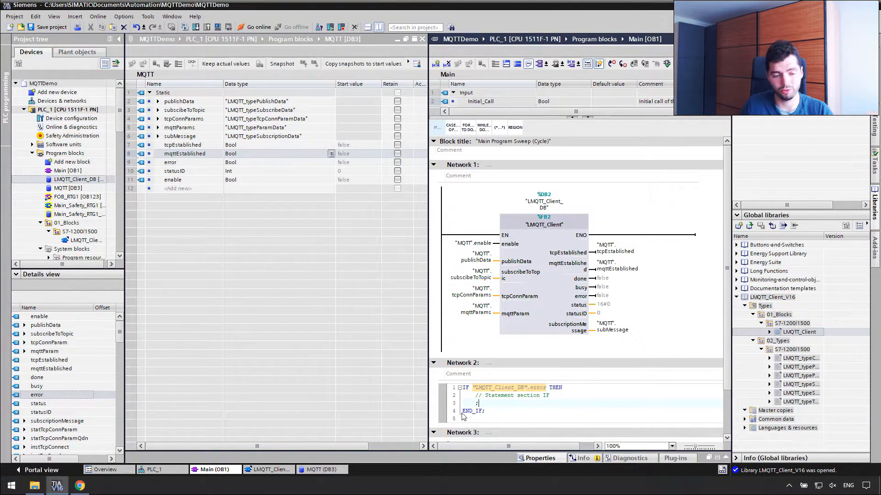
Replace the placeholder statements with "MQTT".error := 1; inside the IF.
drag(475, 396, 479, 403)
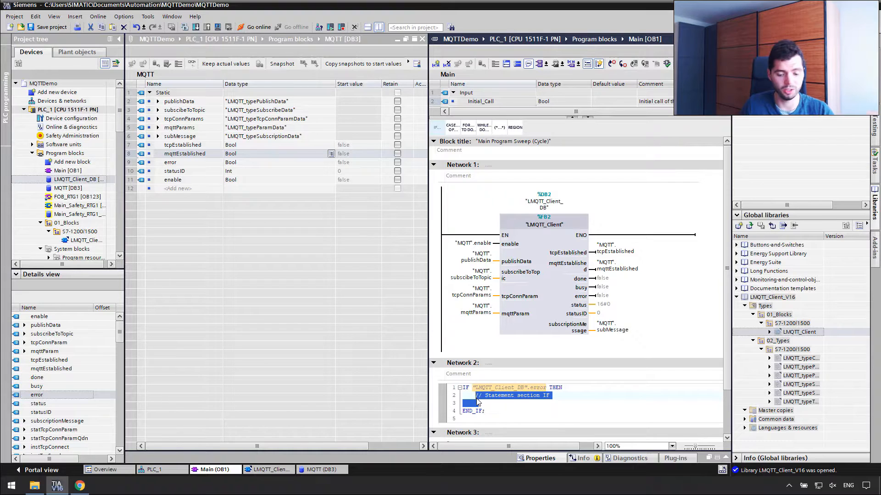
key(Delete)
click(171, 162)
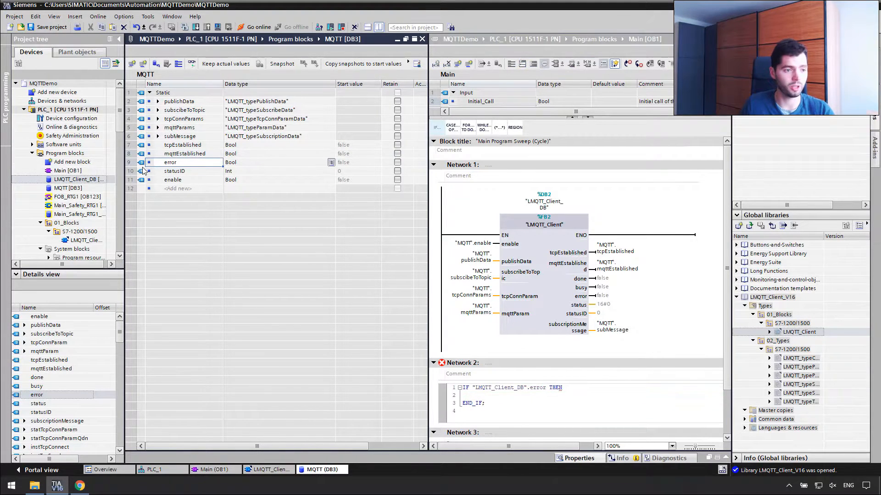
drag(140, 163, 477, 396)
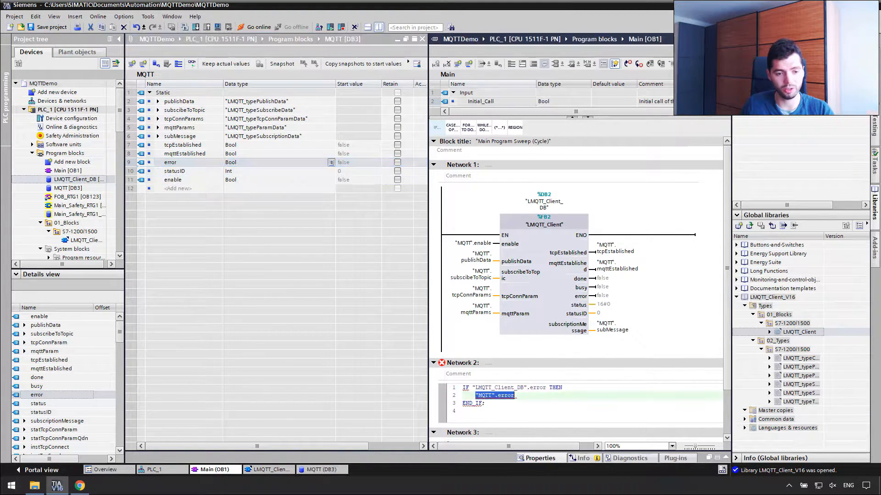
text(:= 1;)
key(Return)
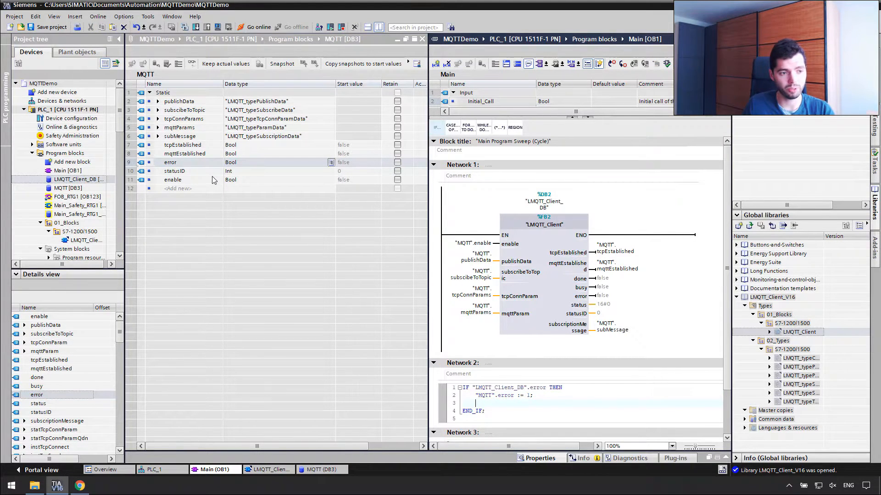
Assign LMQTT_Client_DB's statusID to "MQTT".statusID, then add a new line after END_IF.
click(193, 171)
drag(193, 171, 477, 403)
click(525, 403)
text(:=)
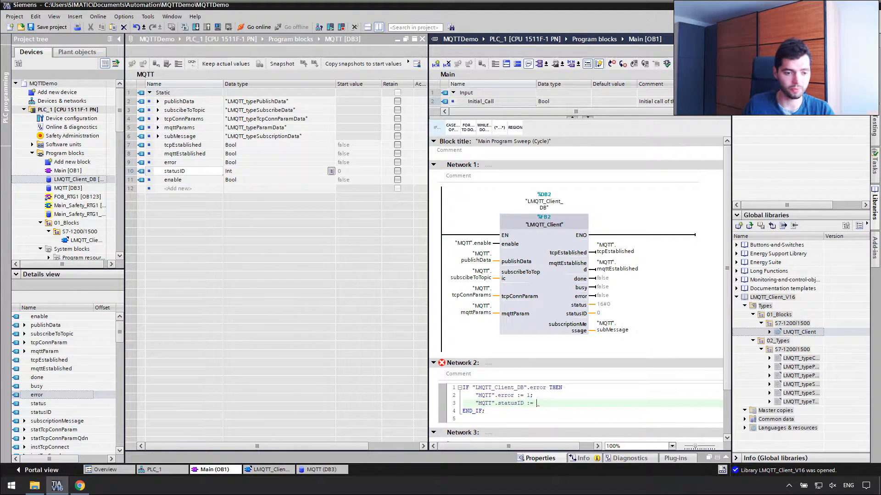
click(42, 411)
drag(41, 411, 617, 405)
click(620, 403)
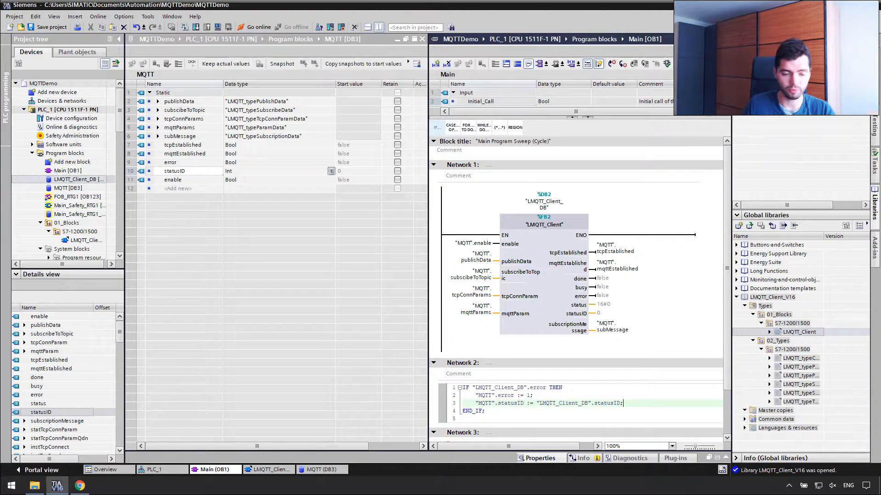
scroll(620, 403, down, 1)
key(Down)
key(Return)
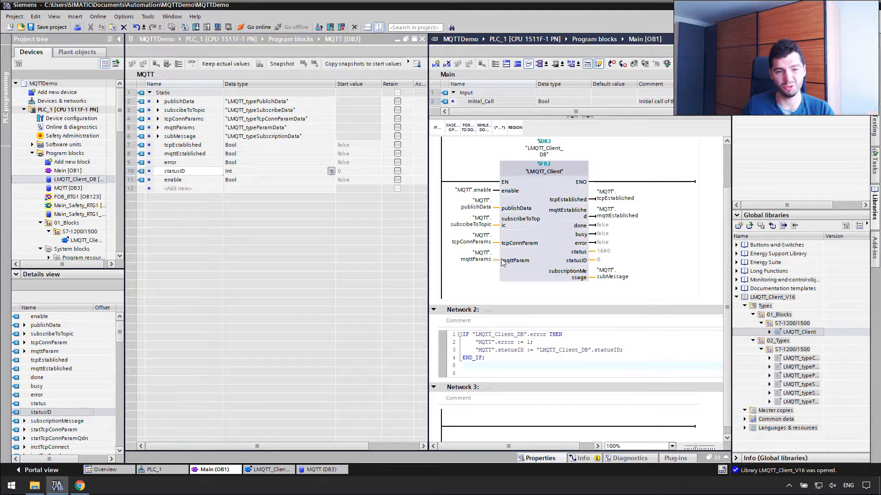
Add a second IF using "MQTT".enable as its condition, clearing its placeholder lines.
click(434, 129)
click(464, 192)
drag(465, 191, 475, 366)
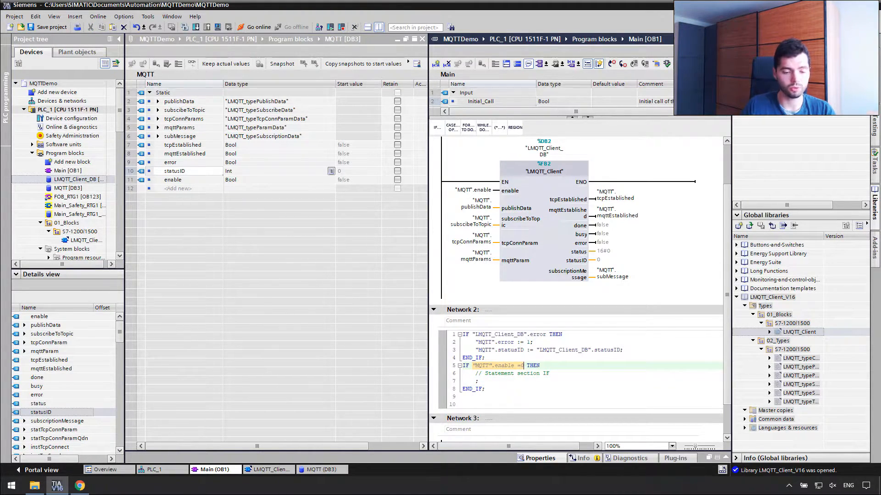
drag(479, 381, 479, 373)
key(Delete)
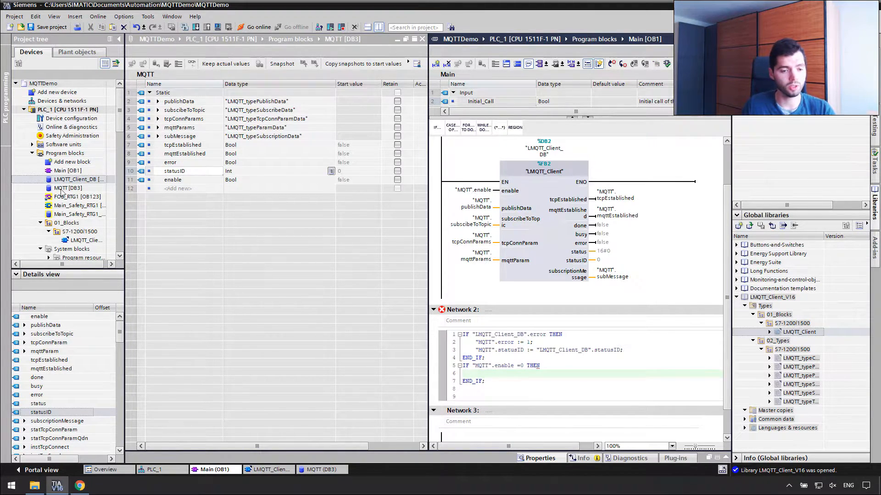
Inside the second IF, set "MQTT".error := 0; and "MQTT".statusID := 0;.
drag(171, 162, 515, 375)
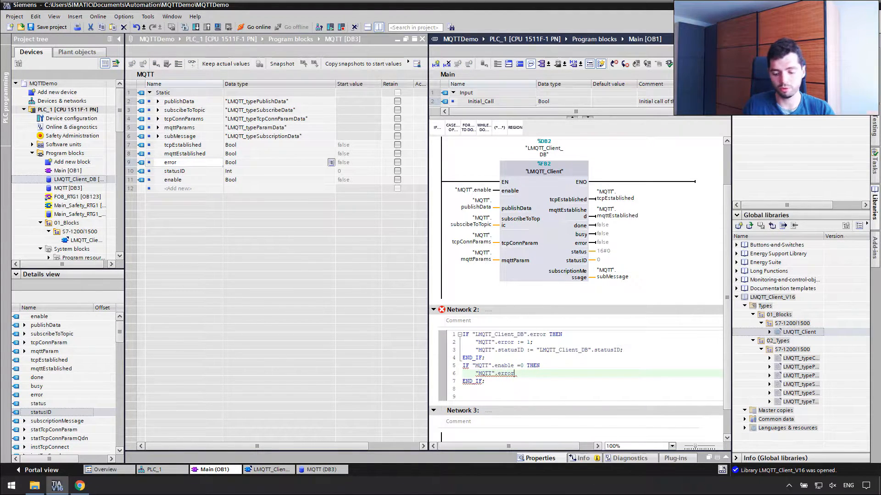
text(:= 0;)
key(Return)
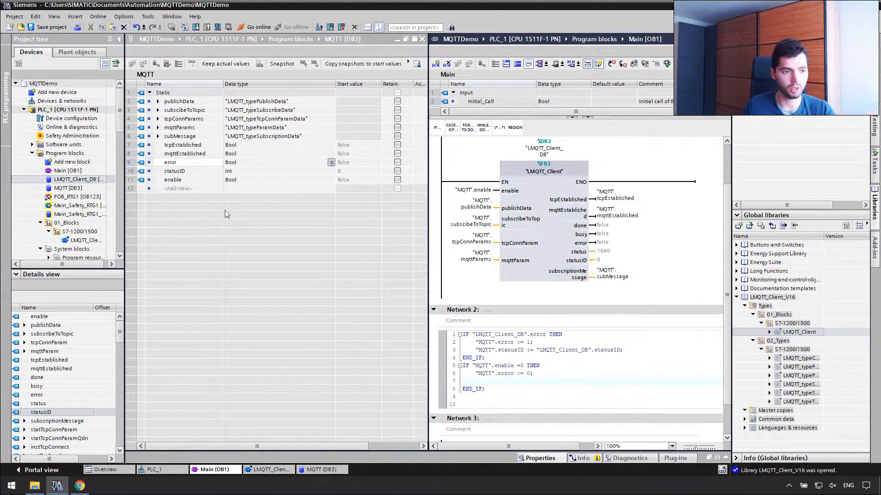
drag(168, 173, 525, 382)
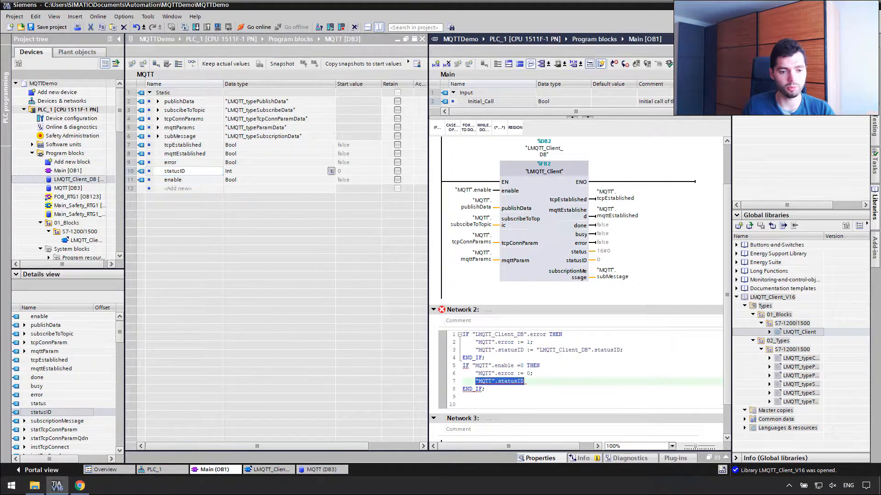
text(:= 0;)
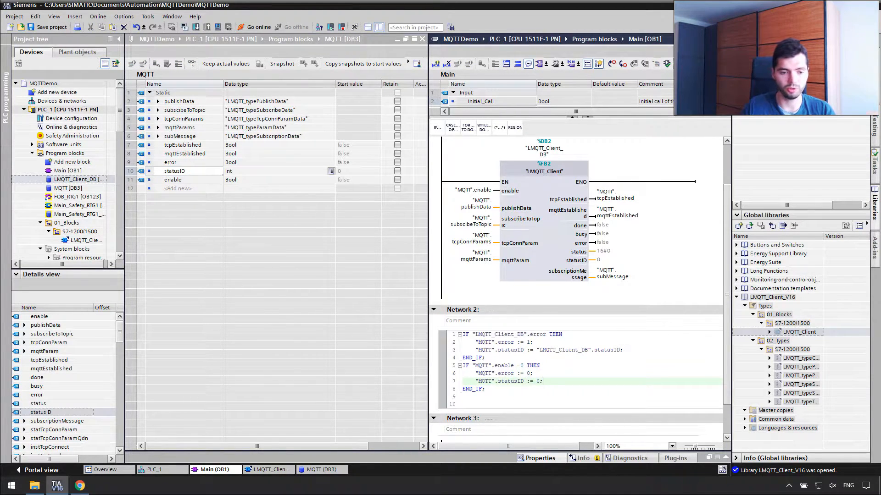
Title Network 2 'Error handling'.
click(502, 309)
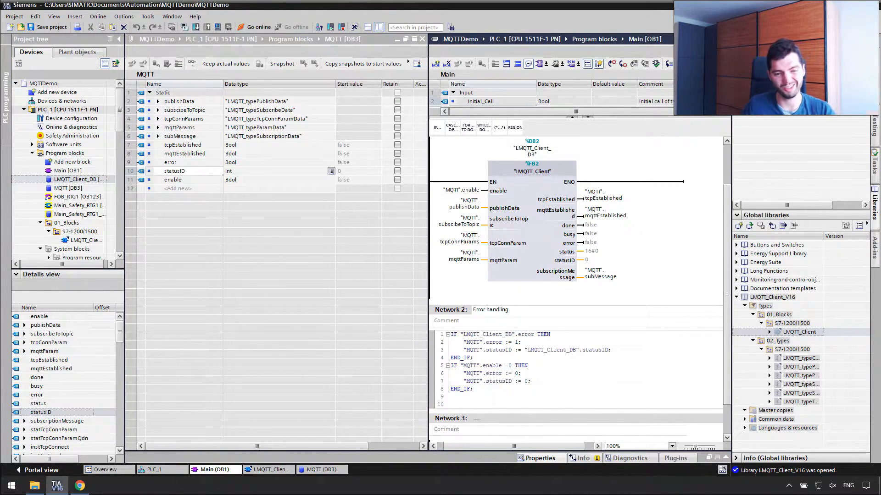
click(563, 410)
click(553, 363)
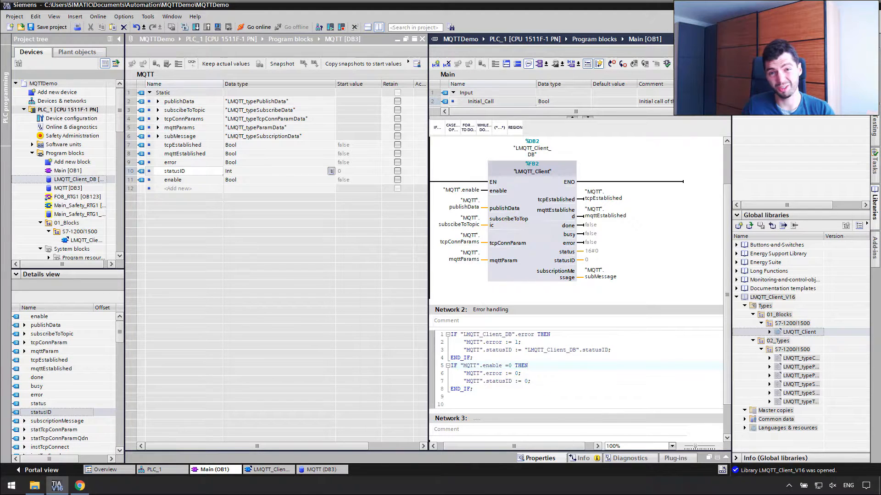
drag(537, 449, 499, 447)
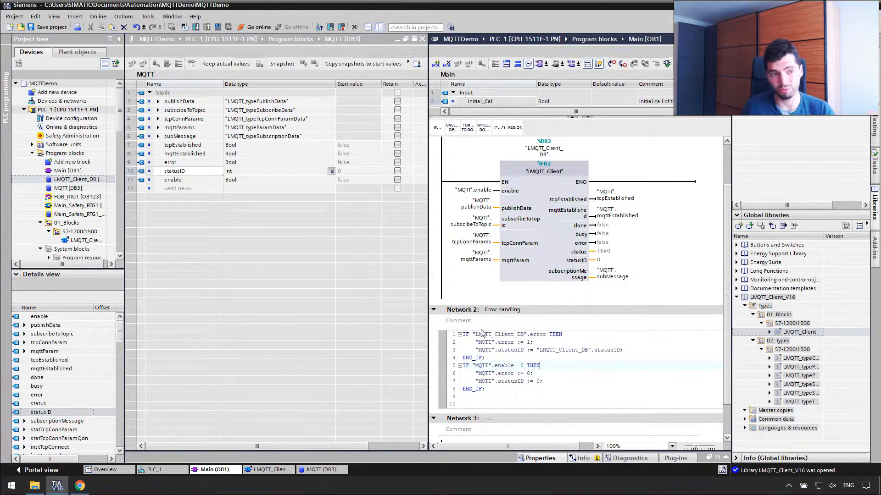
click(637, 216)
Compile PLC_1's software with rebuild all, finishing without errors.
click(51, 113)
right_click(50, 112)
mouse_move(138, 220)
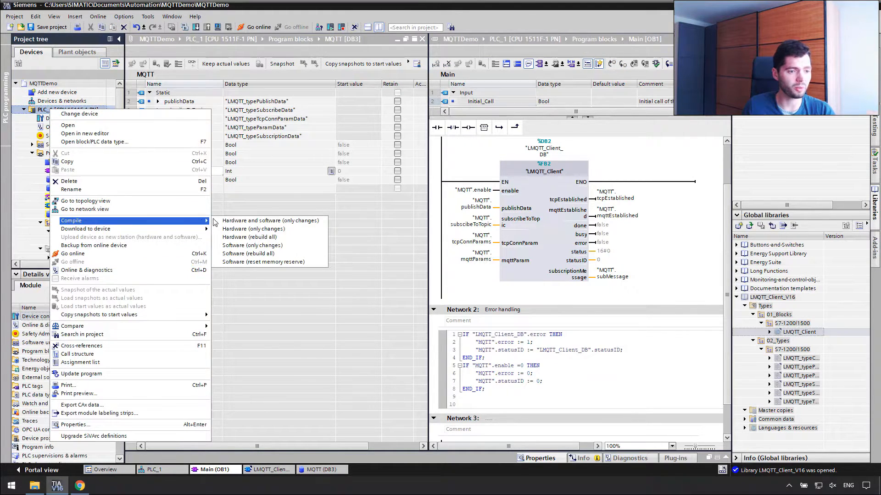
click(274, 254)
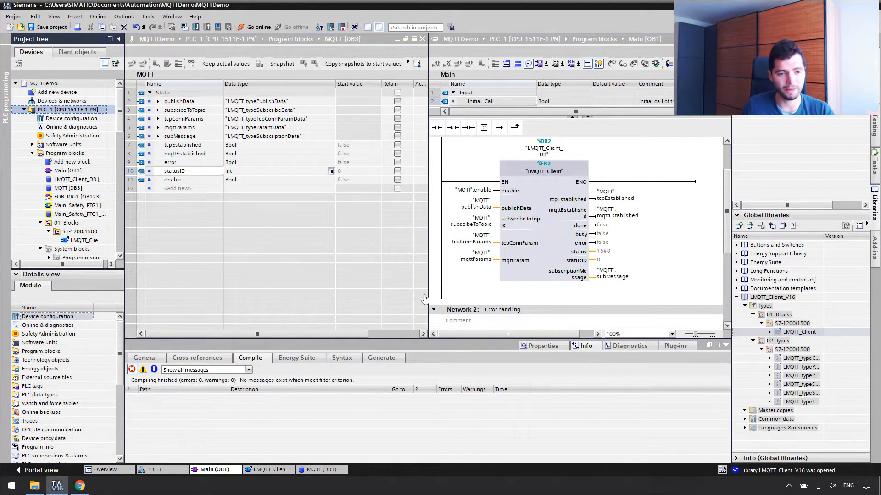
click(694, 227)
Attempt a download to the PLC at 192.168.0.111, then cancel at the load preview.
click(195, 26)
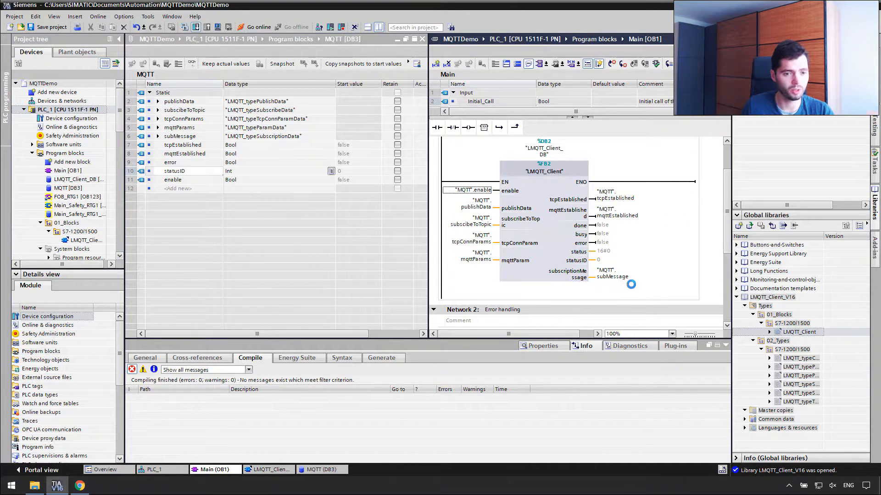
click(599, 312)
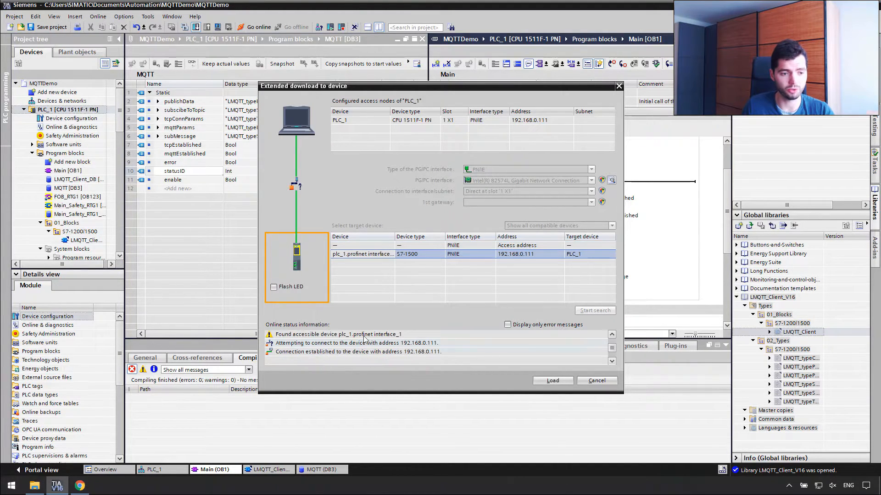
click(562, 383)
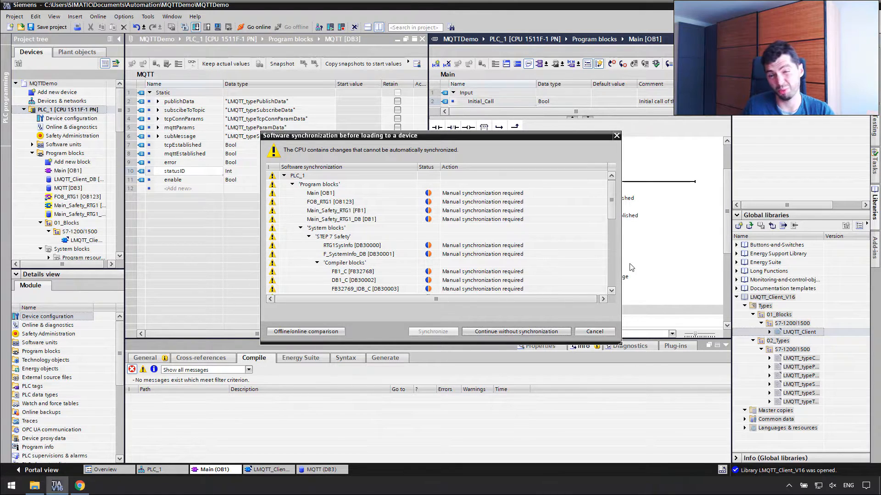
click(527, 334)
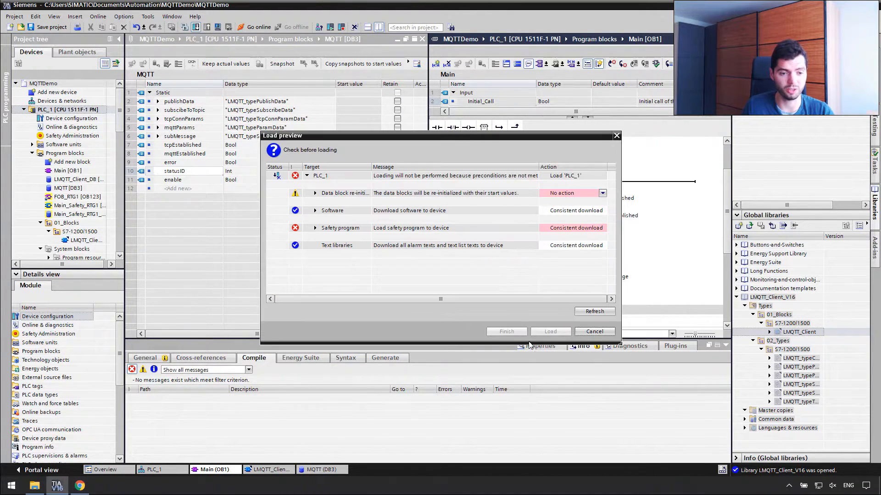
click(592, 227)
click(600, 193)
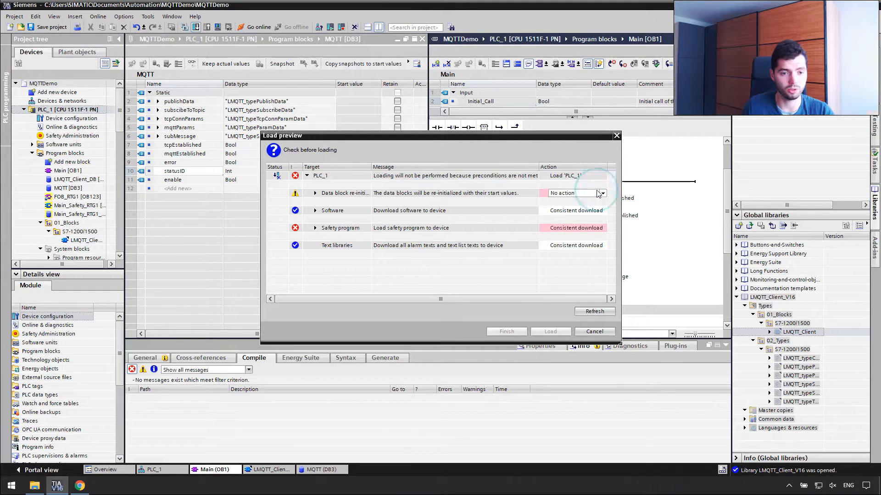
click(597, 332)
click(74, 136)
click(74, 111)
Start a Software (rebuild all) download to PLC_1, continuing without synchronization.
right_click(74, 113)
mouse_move(115, 221)
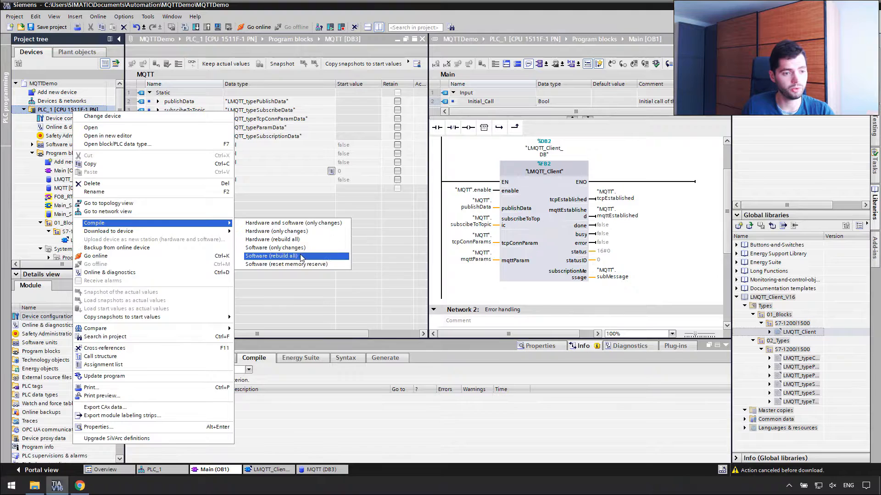
click(339, 253)
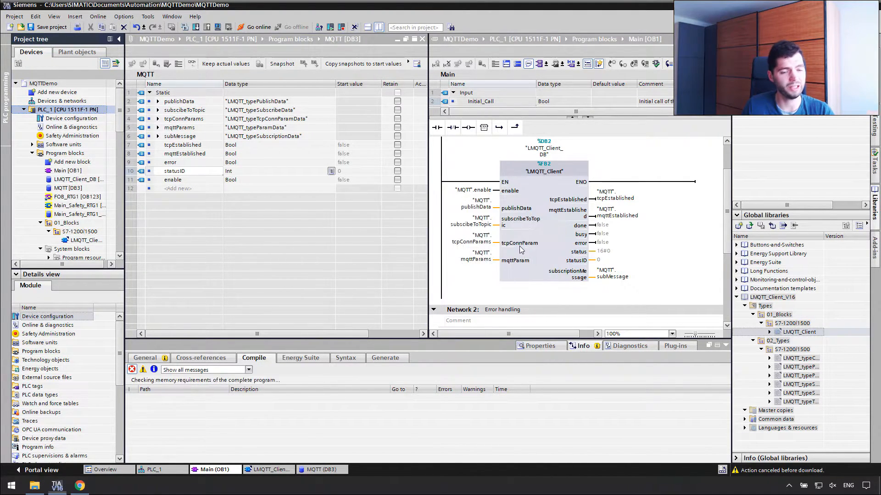
click(195, 26)
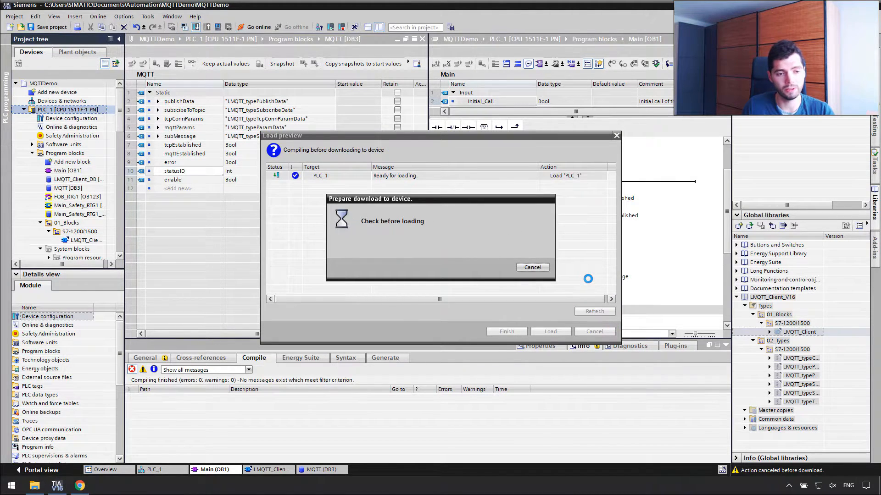
click(559, 332)
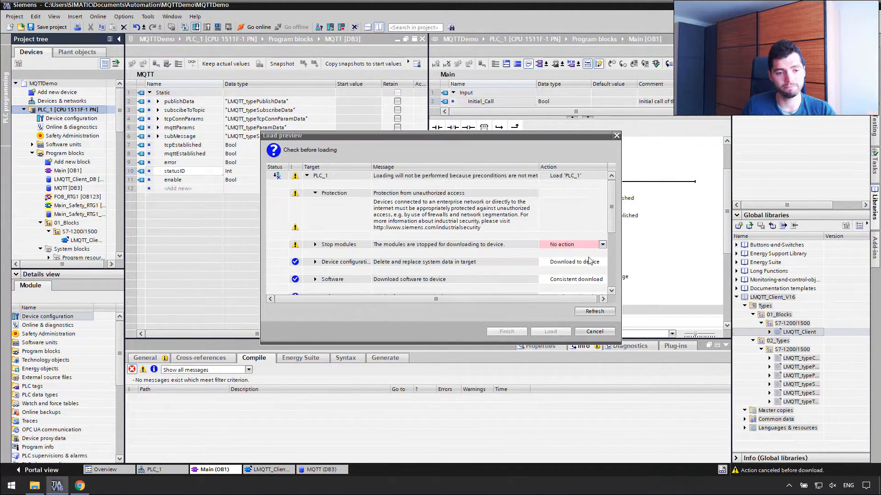
Set Stop modules to Stop all, load the program, and finish with the PLC restarted.
click(602, 244)
click(593, 259)
scroll(614, 238, down, 3)
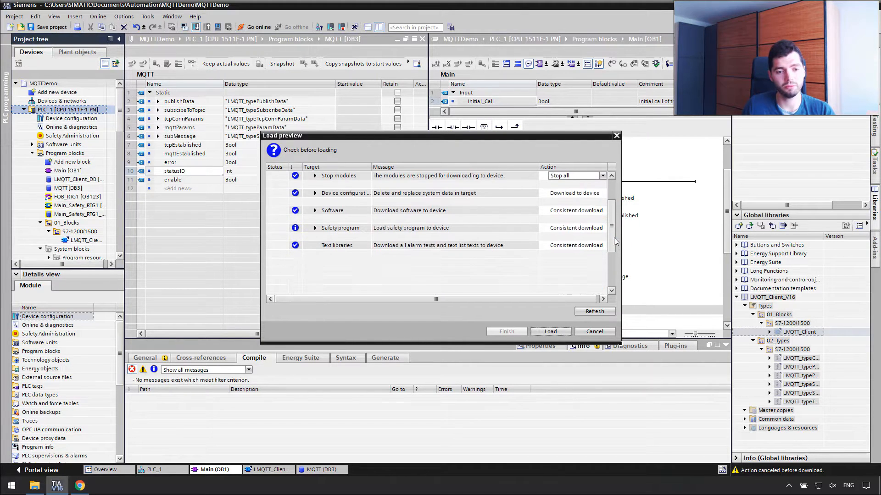
click(551, 332)
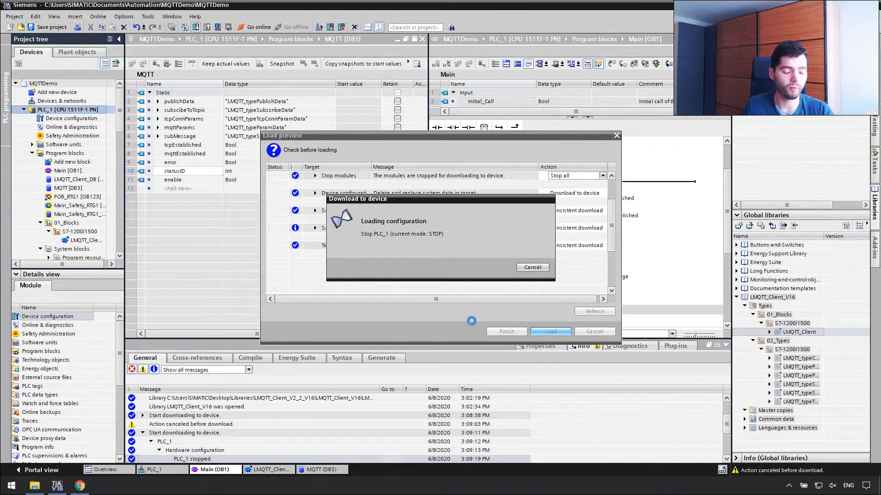
click(506, 331)
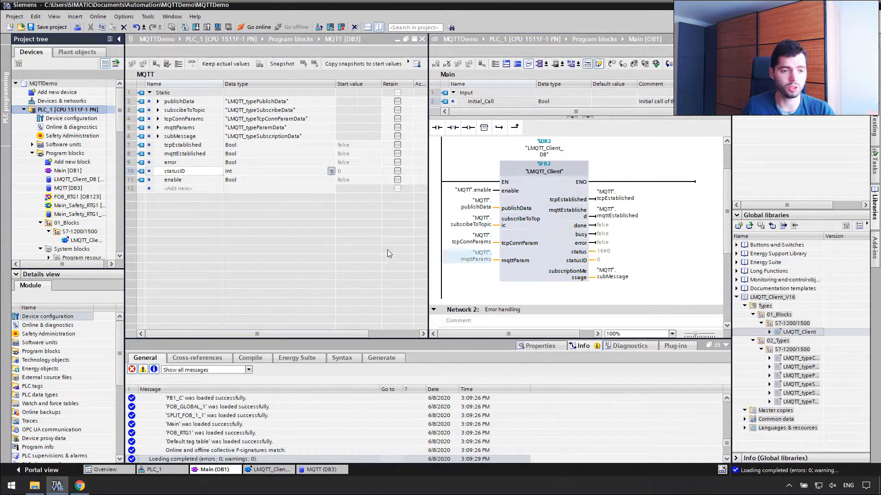
click(674, 182)
Turn on monitoring for the Main block and the MQTT data block.
click(709, 65)
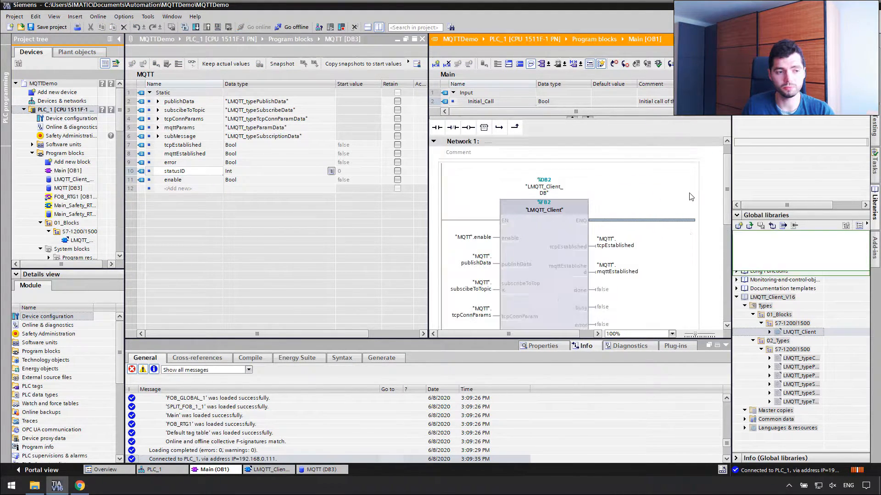
click(417, 65)
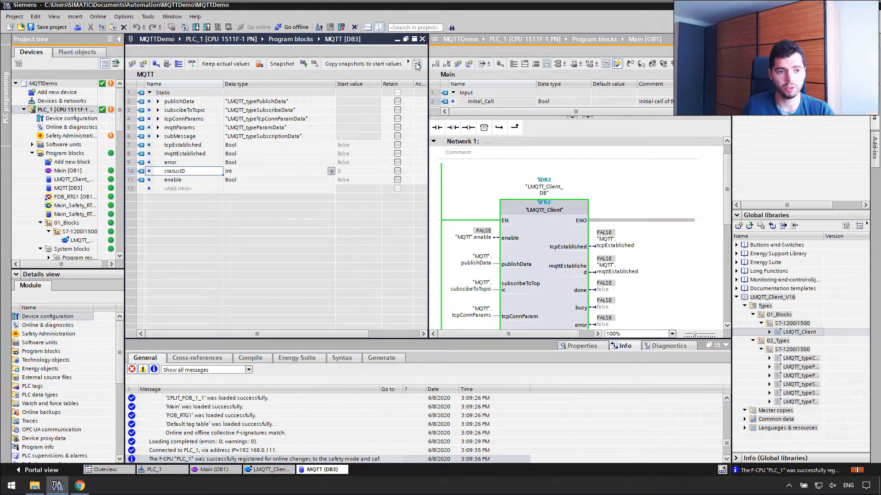
click(191, 63)
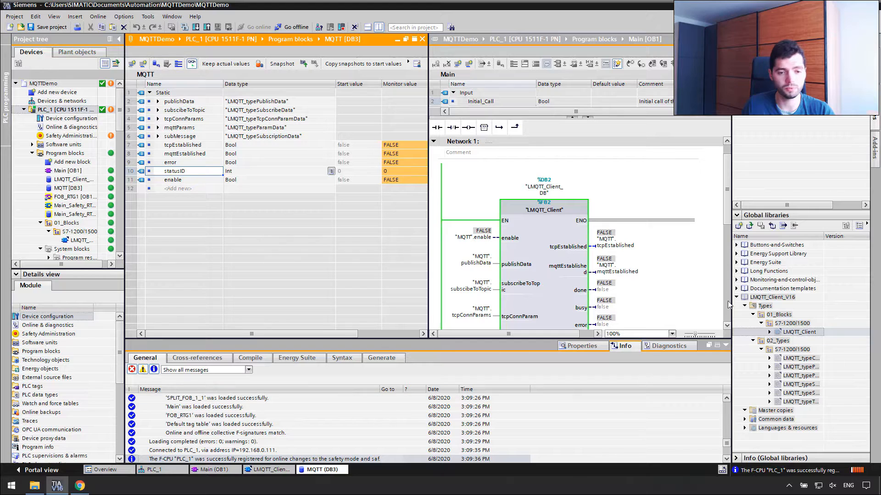
click(704, 178)
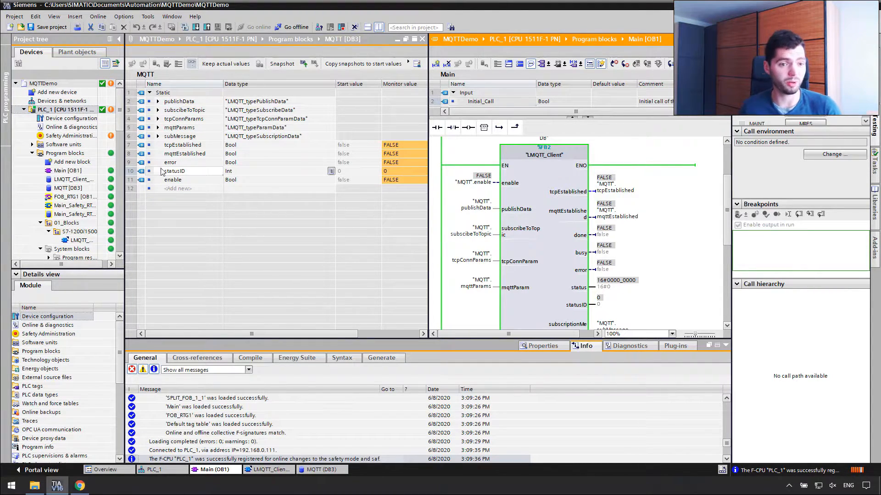
Expand tcpConnParams in the full-width DB view to inspect useQdn and hwIdentifier.
click(157, 119)
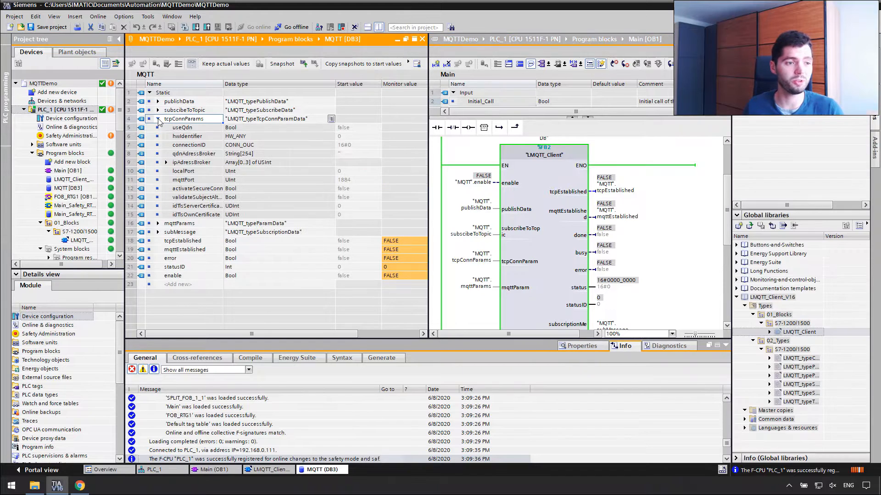
click(379, 27)
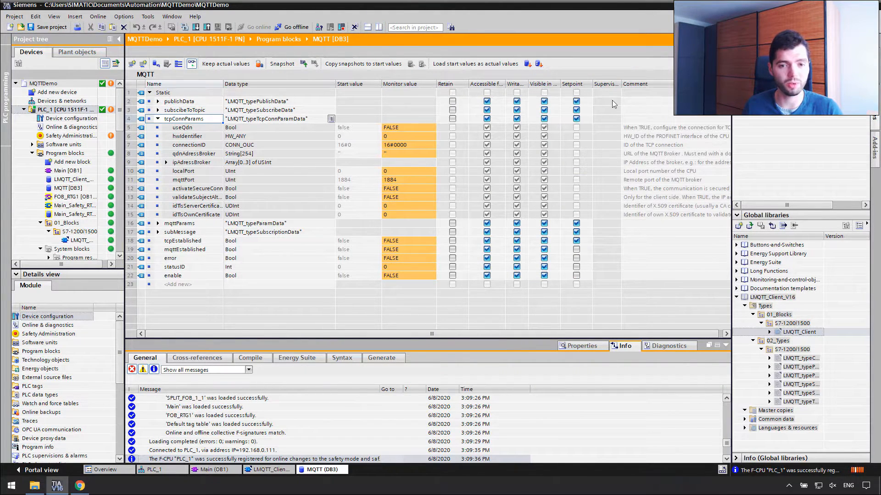
click(866, 39)
click(194, 128)
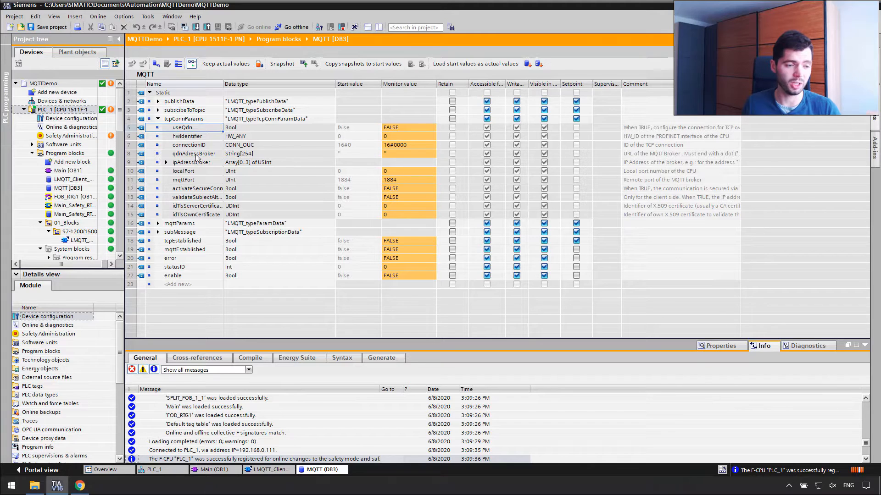
click(196, 137)
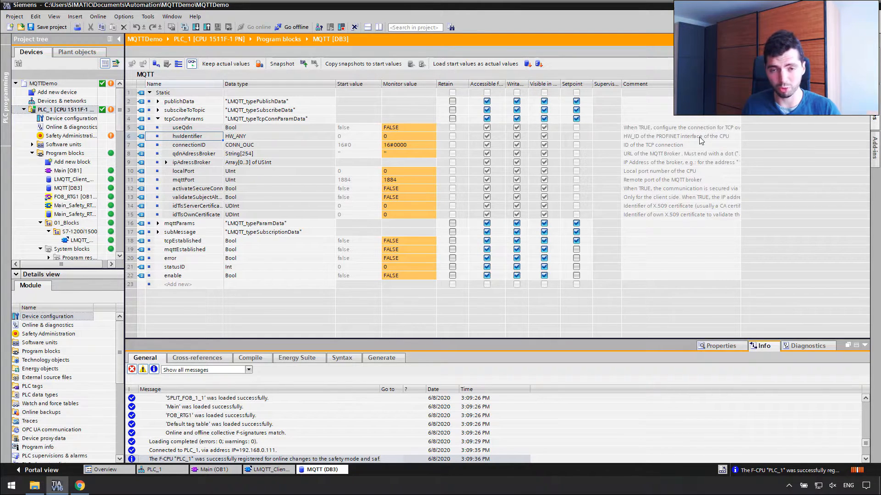
In Devices & networks, find hardware identifier 64 in the PROFINET interface's system constants.
double_click(61, 101)
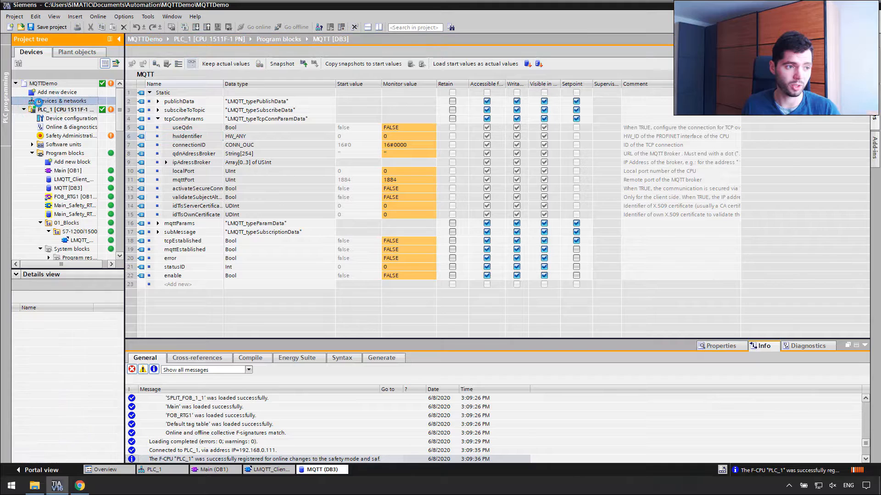
click(184, 120)
click(729, 345)
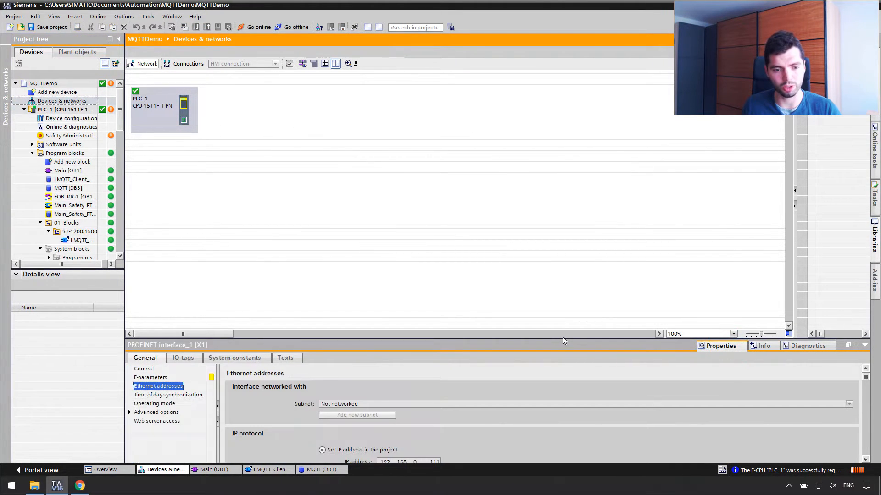
drag(563, 333, 562, 267)
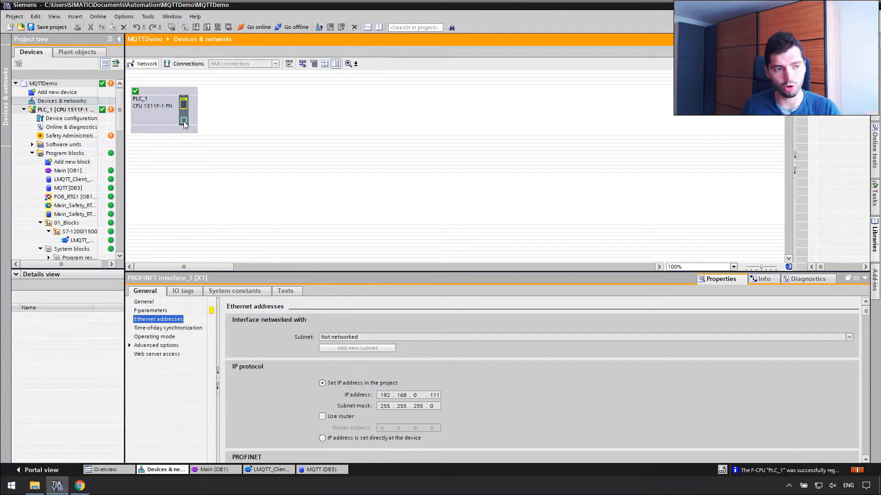
click(221, 290)
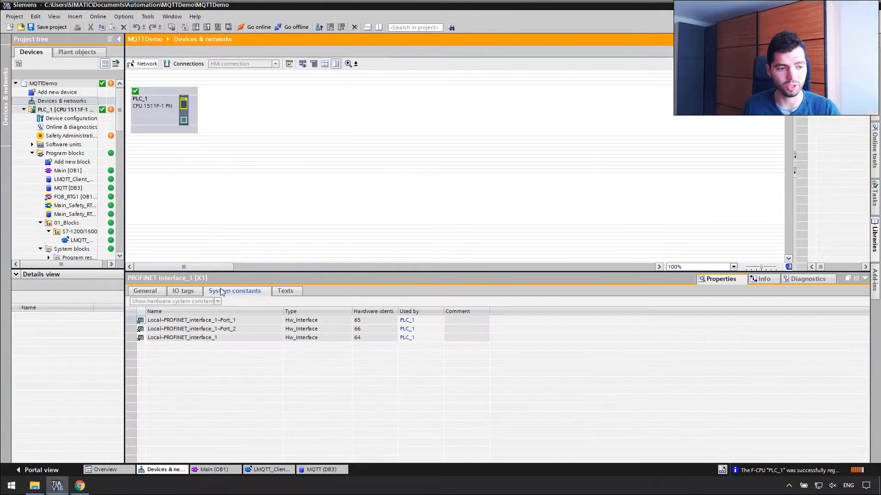
click(378, 338)
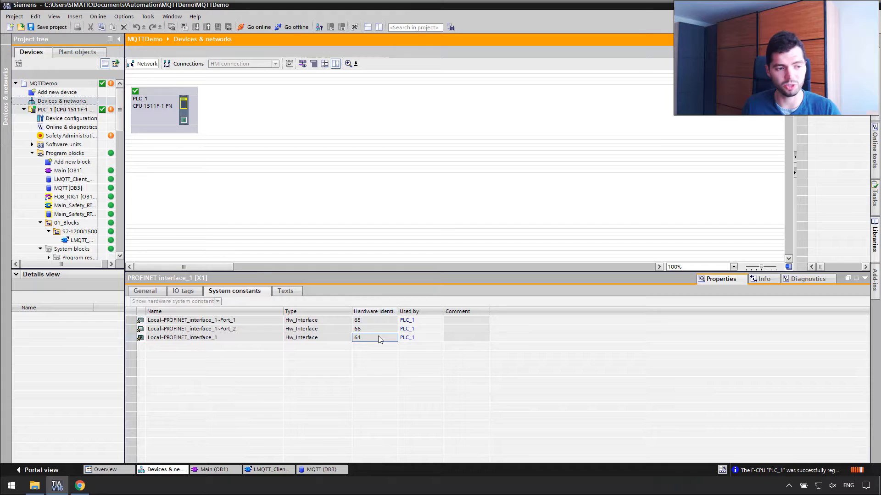
Review the PLC tags 'Show all tags' table, then close it.
drag(120, 106, 95, 172)
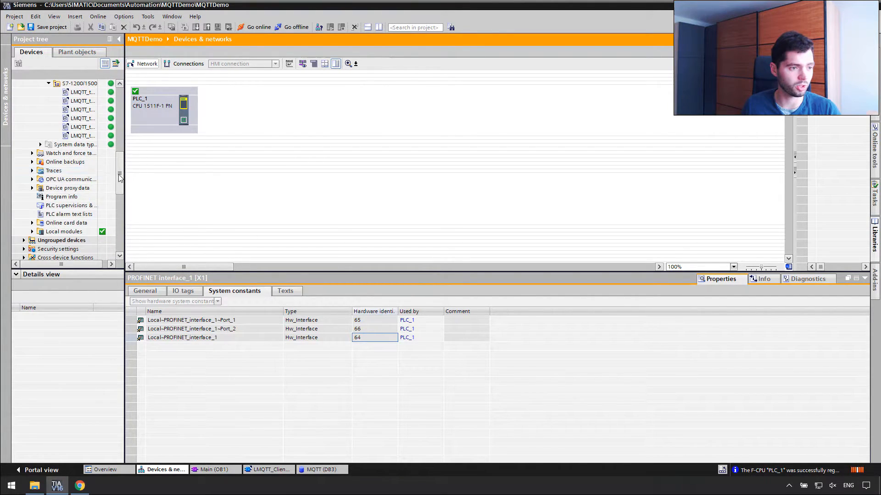
scroll(85, 161, up, 4)
double_click(70, 153)
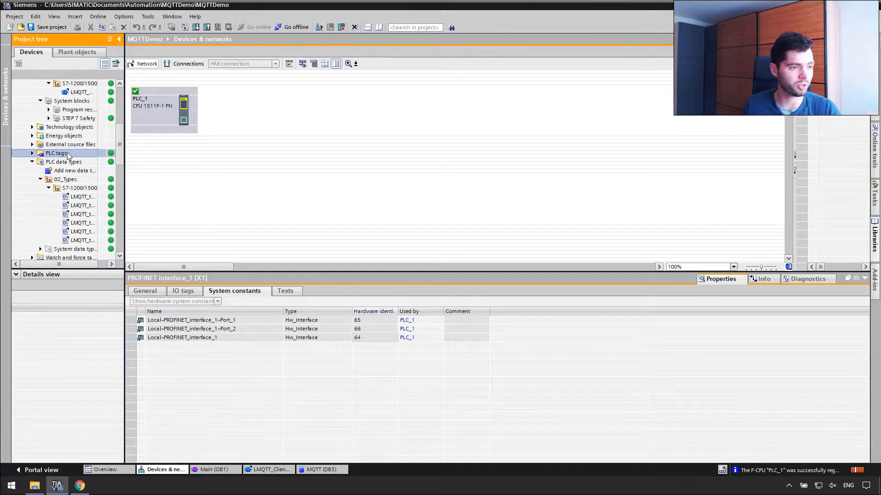
double_click(74, 161)
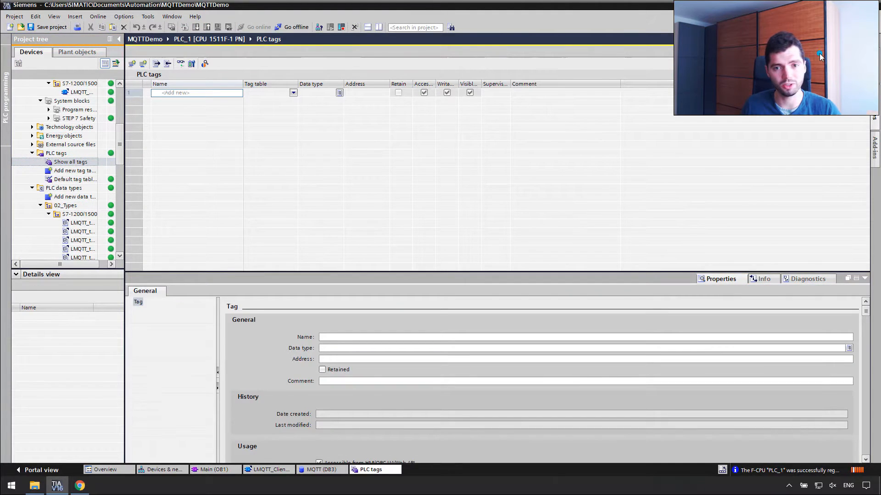
click(299, 206)
scroll(299, 207, down, 9)
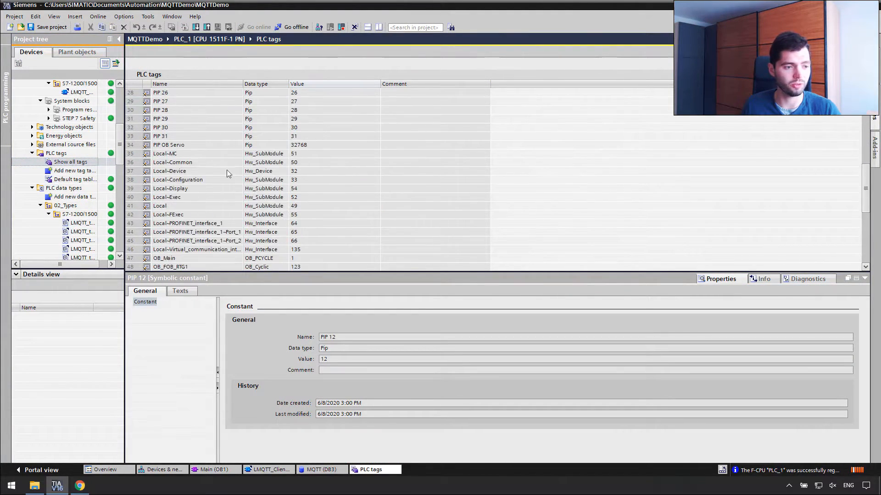
scroll(231, 178, down, 2)
drag(243, 84, 329, 84)
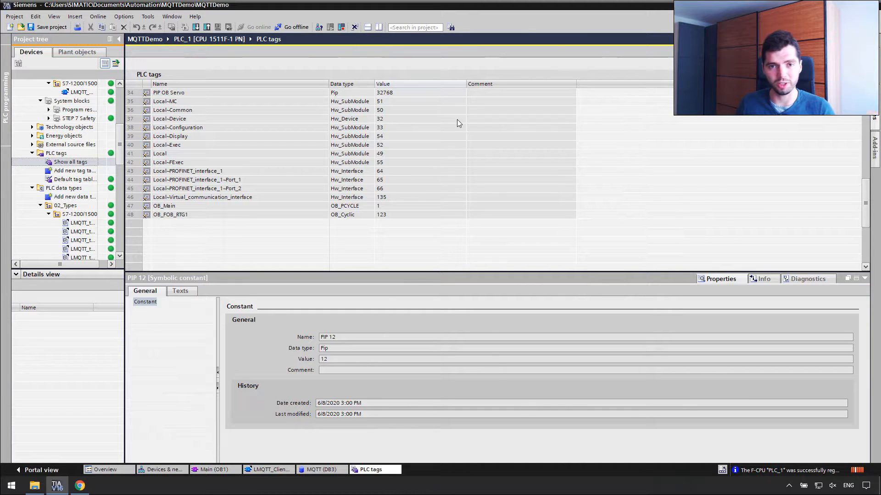
click(863, 39)
Set the MQTT DB start values hwIdentifier to 64 and connectionID to 16#10.
click(863, 39)
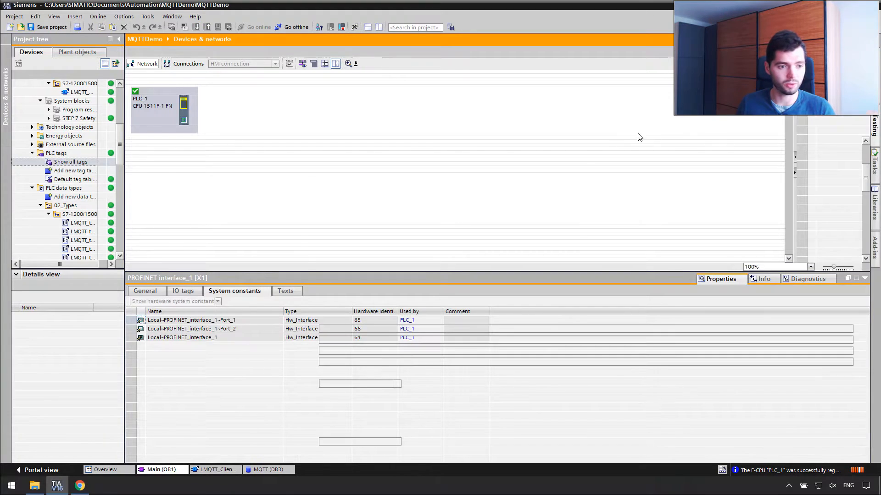
click(268, 469)
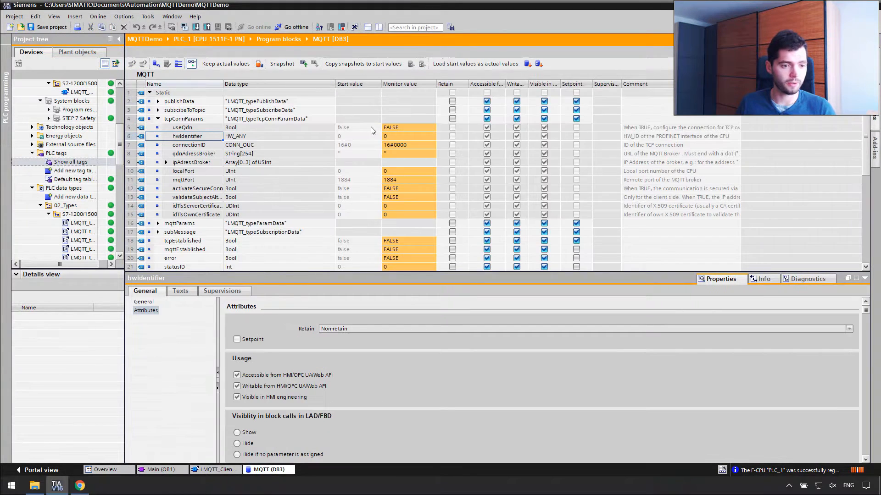
double_click(359, 136)
text(64)
key(Tab)
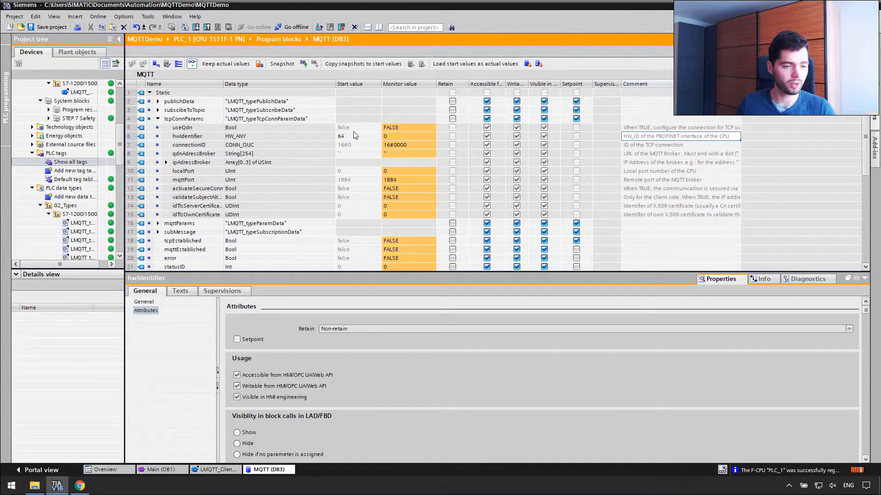
double_click(356, 145)
text(16)
key(Return)
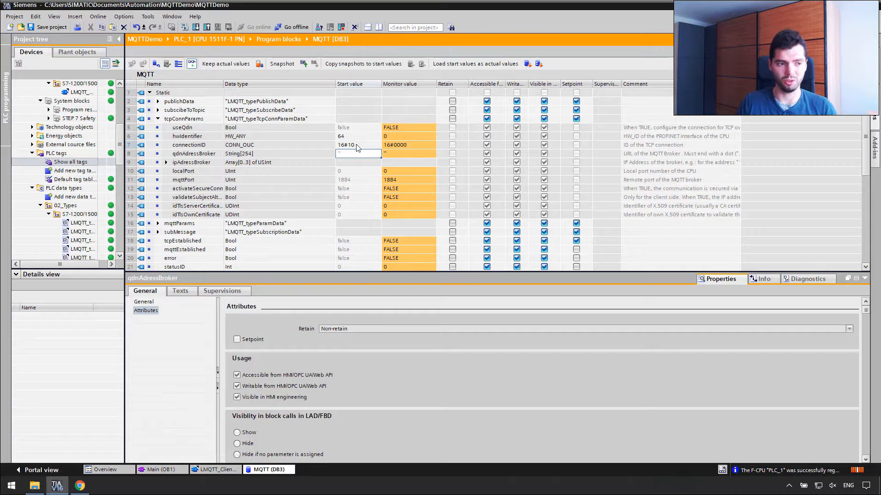
Set the ipAdressBroker start values to 192.168.0.42.
click(166, 162)
click(367, 172)
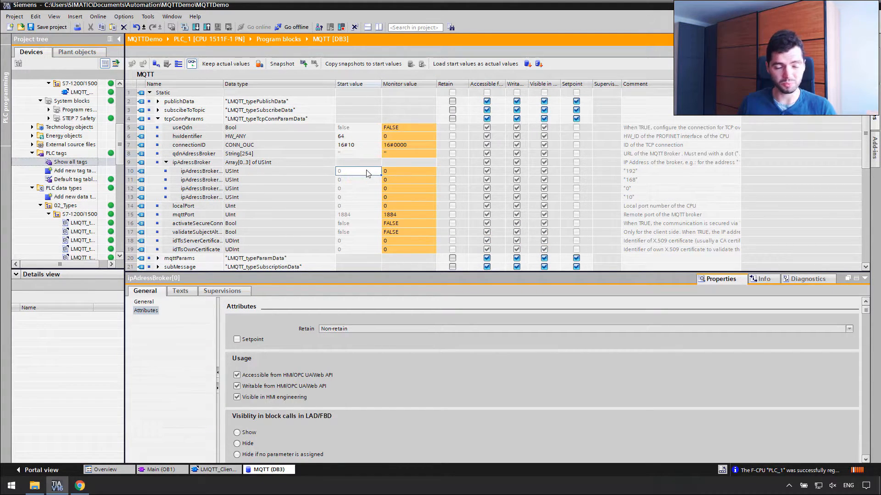
text(192)
key(Return)
text(168)
key(Return)
text(0)
key(Return)
text(42)
key(Return)
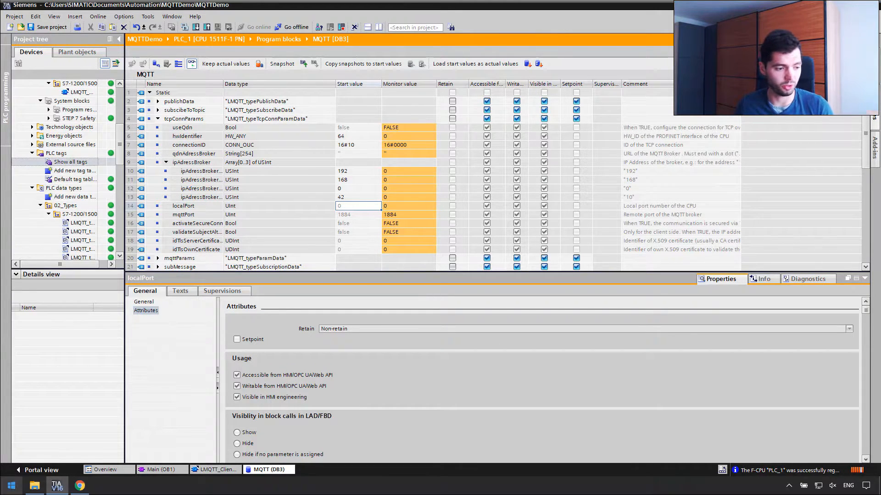
Open Command Prompt via Windows search and begin a ping to 192.168.
click(10, 487)
text(cmd)
key(Return)
text(ping 192.1680.)
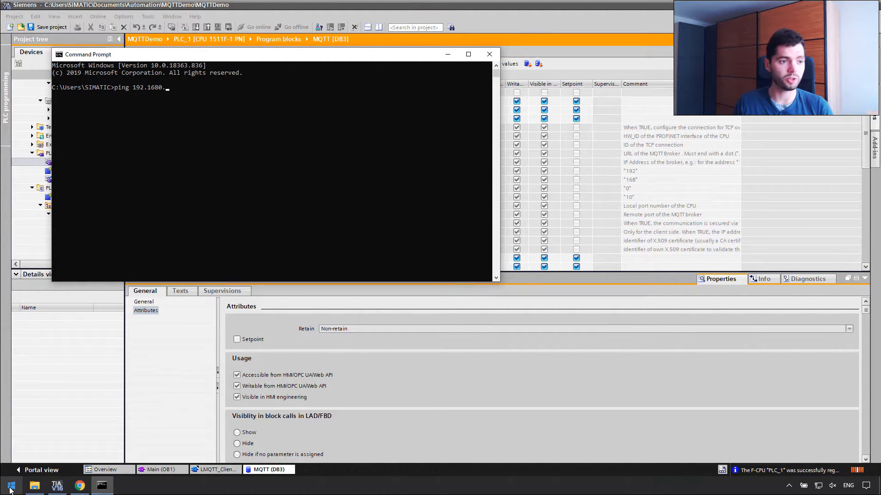
Ping the broker at 192.168.0.42, then close Command Prompt after the replies.
key(BackSpace)
key(BackSpace)
text(.0.)
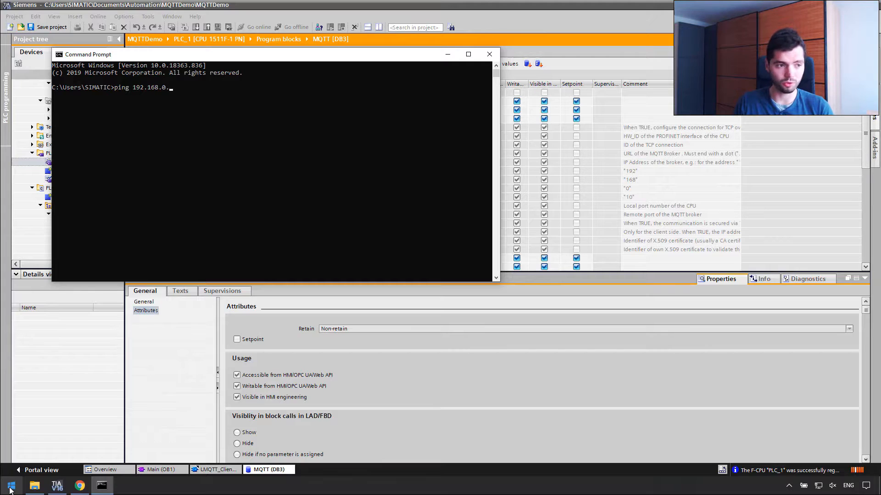
key(Return)
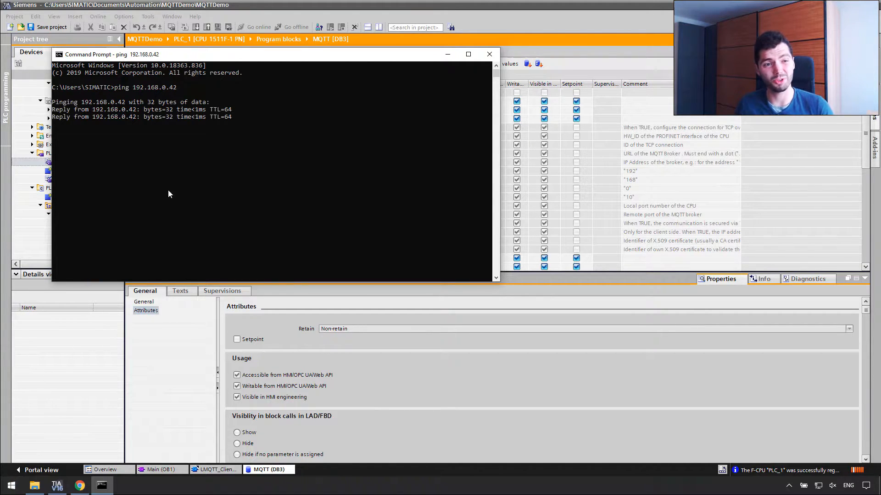
click(489, 54)
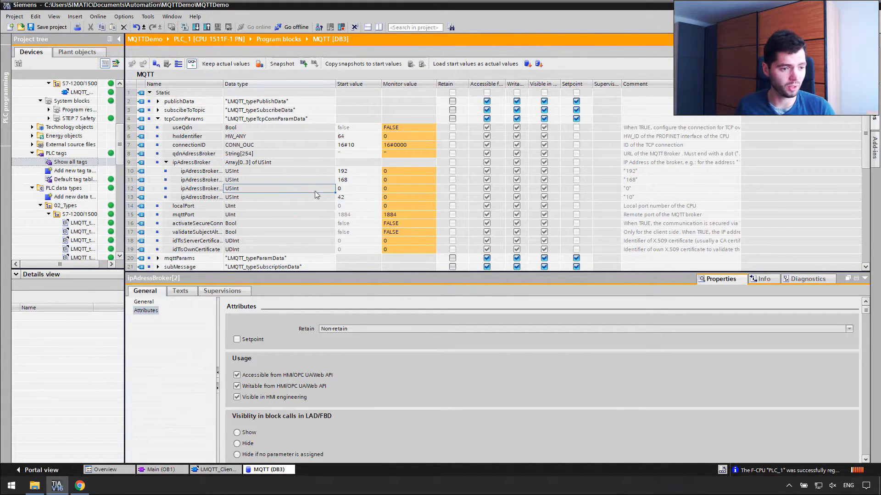
Set mqttPort to 1883 as both its live value and its start value.
click(397, 215)
key(shift+F2)
text(1883)
key(Return)
double_click(355, 215)
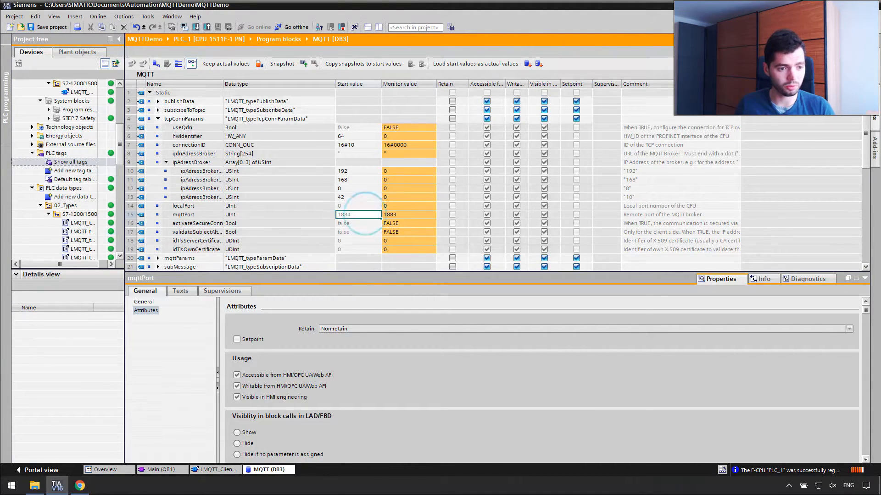
text(1883)
key(Return)
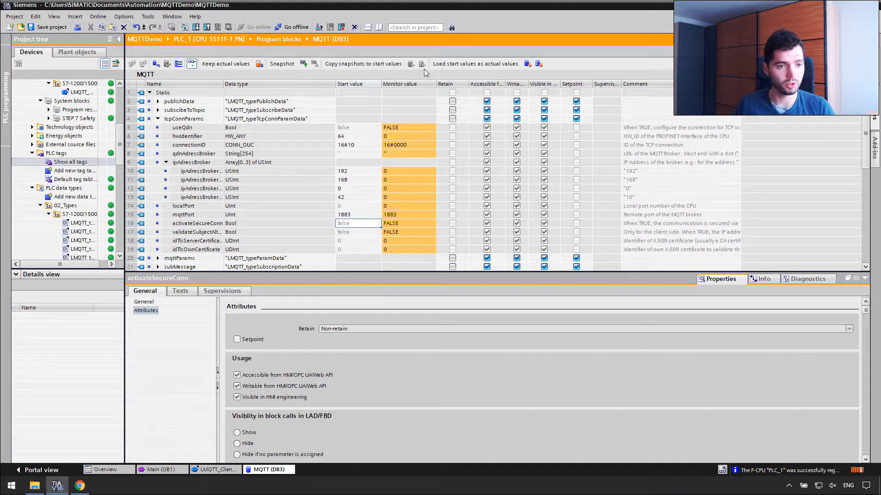
Expand mqttParams and connectFlag to show the connection flags.
click(359, 197)
scroll(359, 197, down, 1)
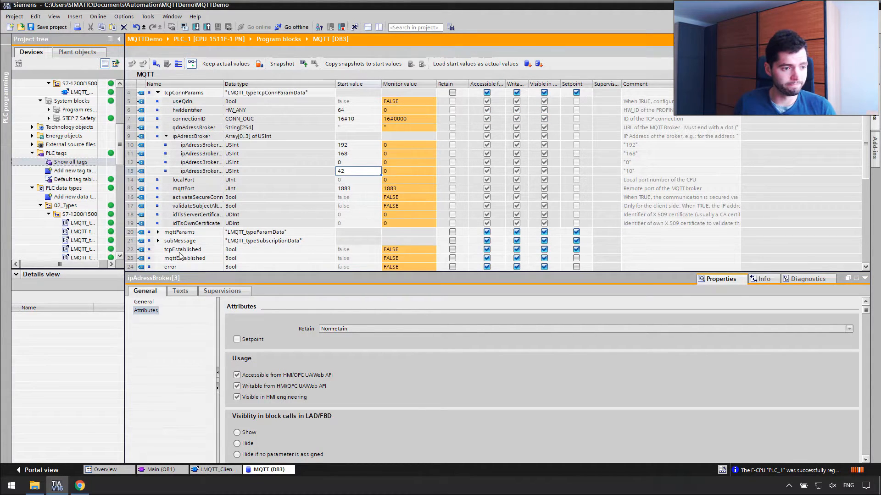
click(158, 232)
scroll(160, 234, down, 3)
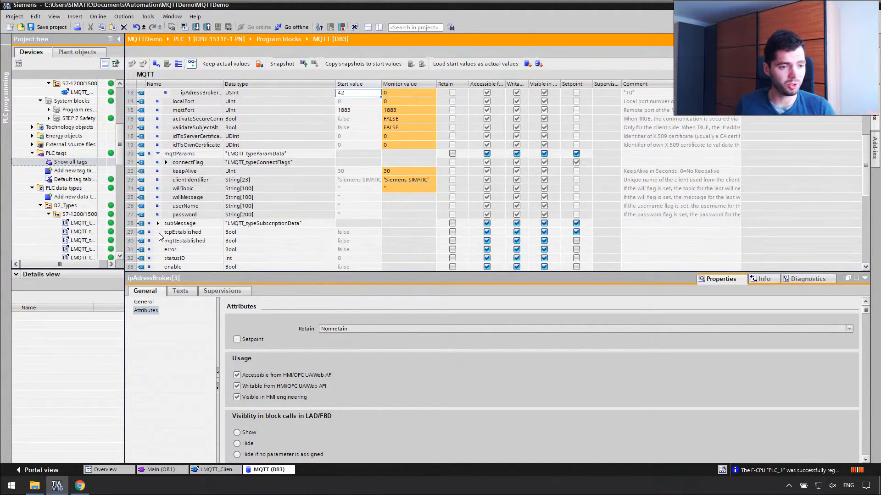
scroll(160, 236, down, 1)
click(166, 137)
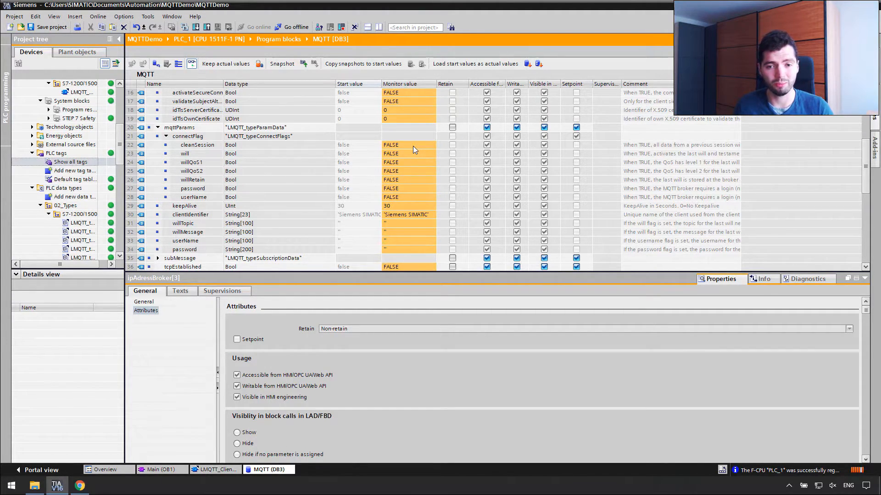
Toggle the cleanSession, password and userName flags' live values to TRUE.
double_click(413, 146)
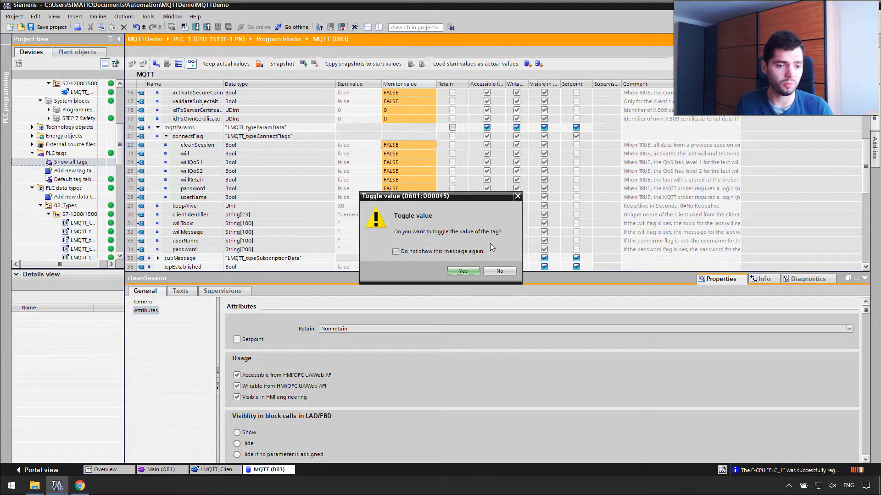
click(463, 271)
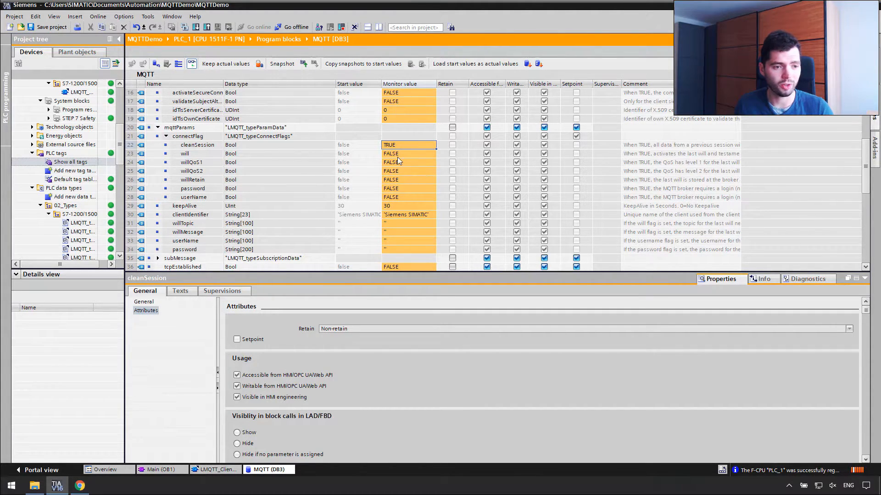
double_click(398, 187)
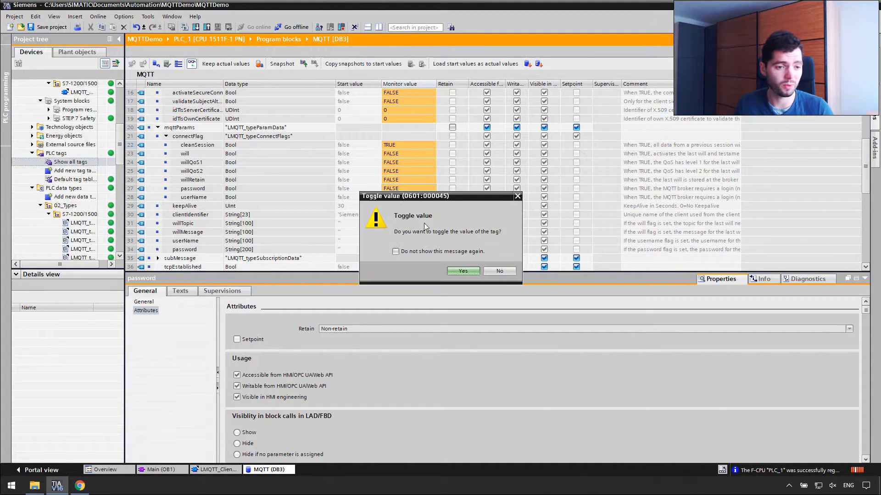
click(470, 274)
double_click(395, 197)
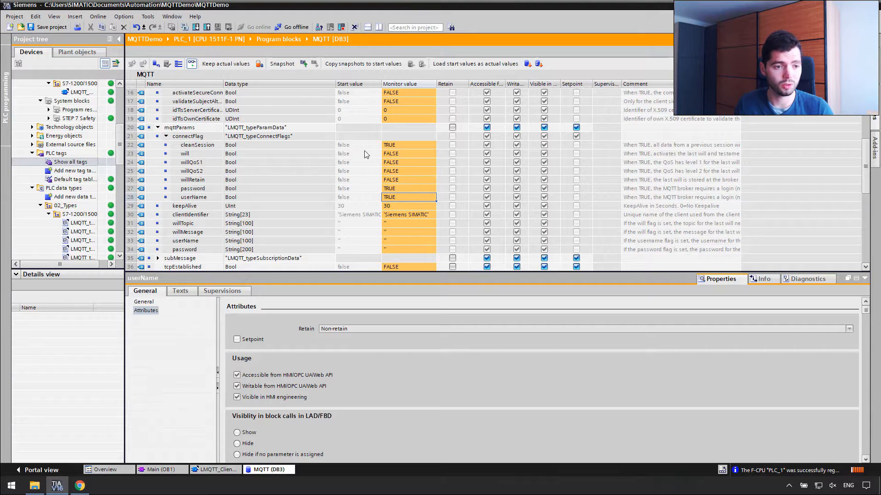
Enter true as the start value of cleanSession, password and userName.
click(362, 147)
text(true)
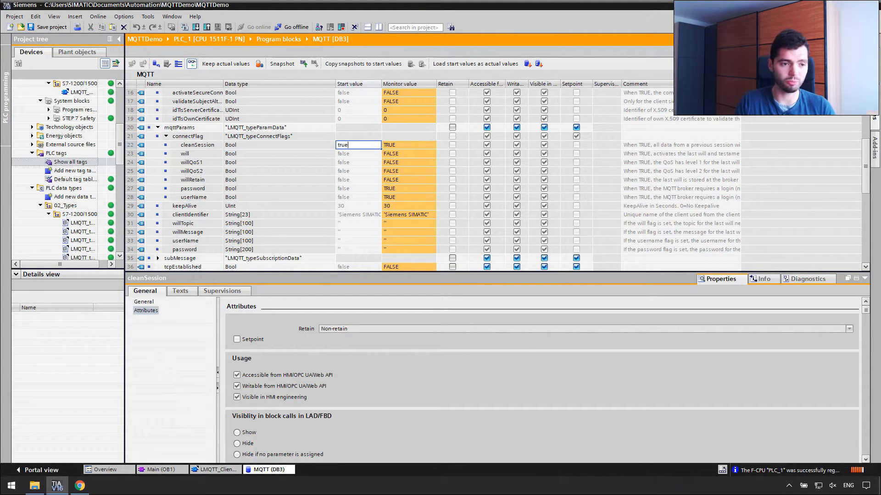
key(Return)
click(366, 188)
text(true)
key(Return)
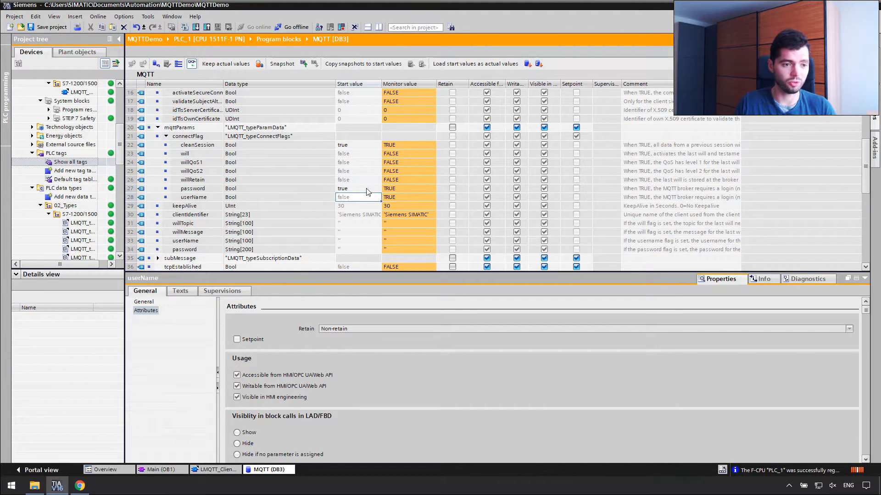
text(true)
key(Return)
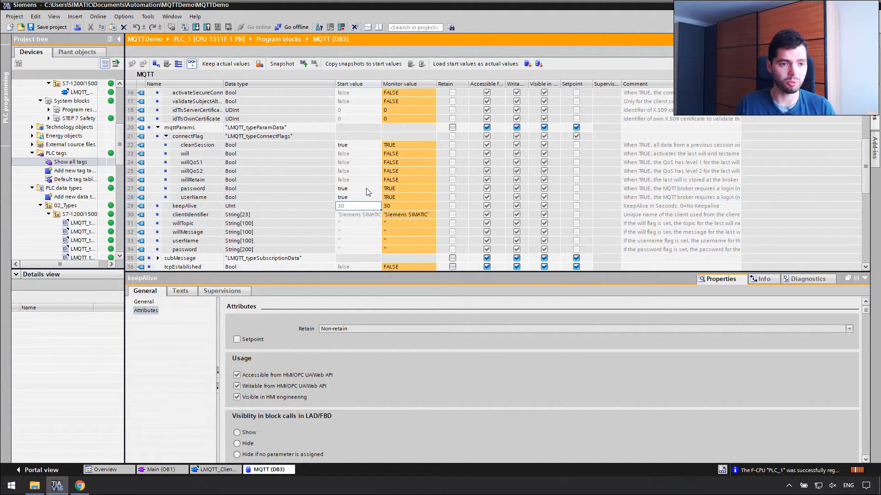
scroll(367, 188, down, 1)
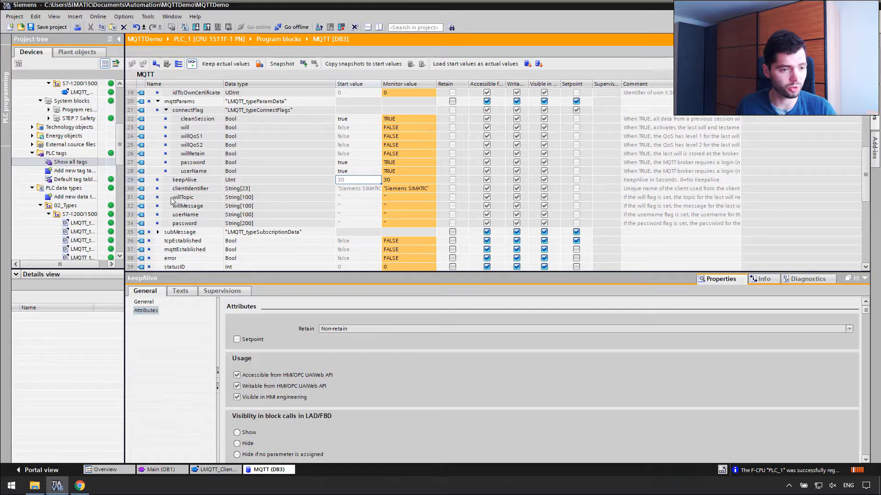
Widen the Monitor value column and cancel a live value change to userName.
drag(436, 84, 458, 84)
click(401, 188)
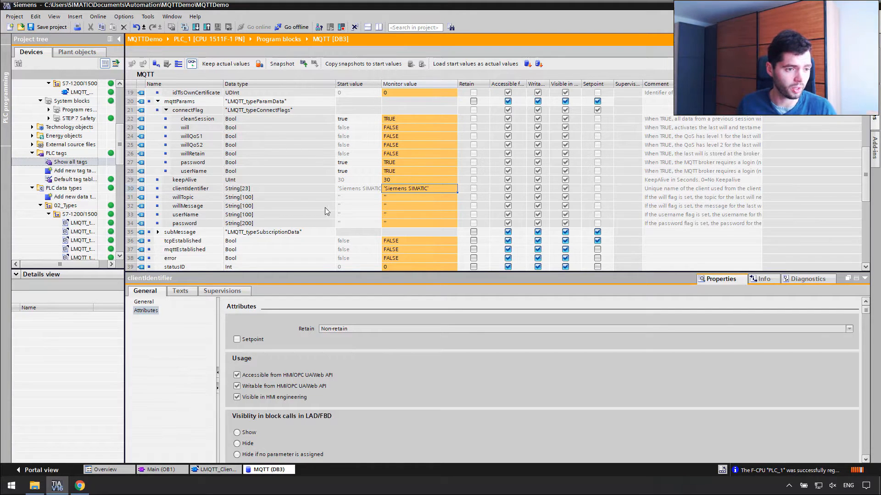
double_click(407, 213)
click(535, 260)
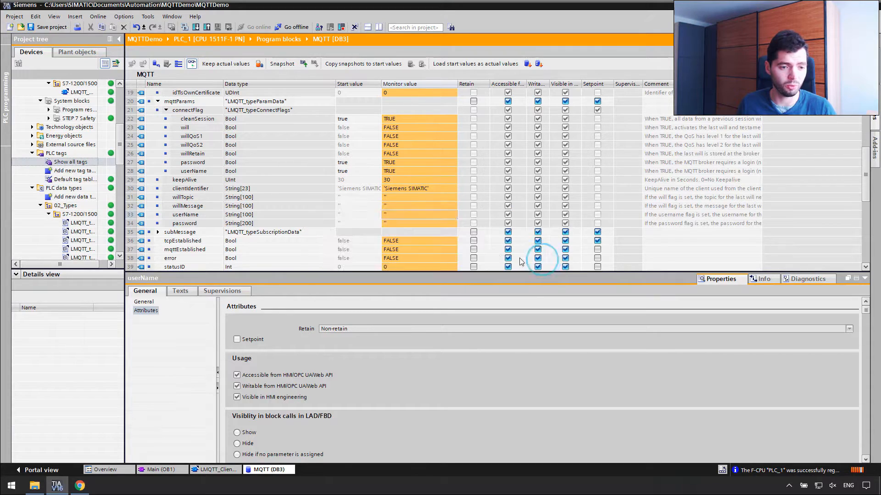
Enter the broker user name and password as the userName and password start values.
double_click(358, 214)
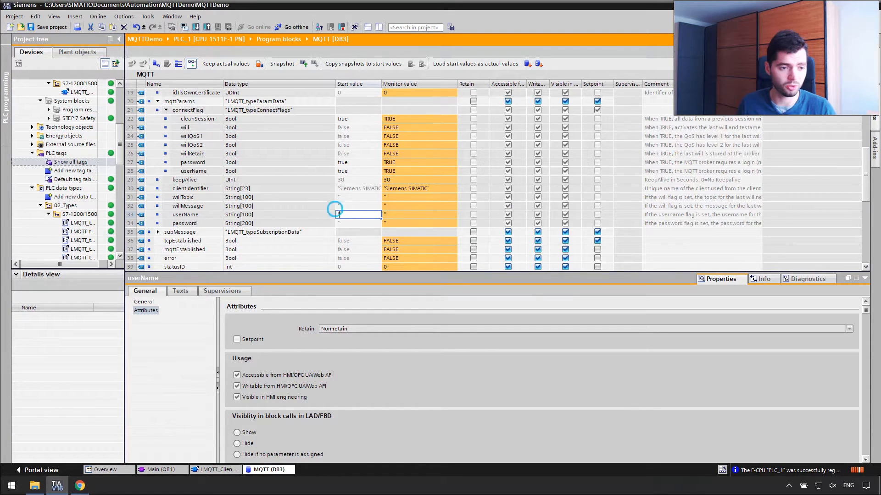
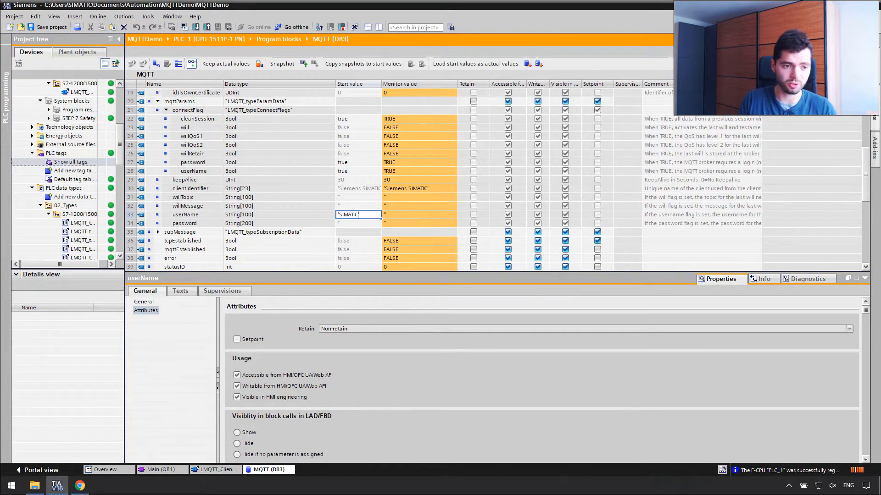
double_click(350, 223)
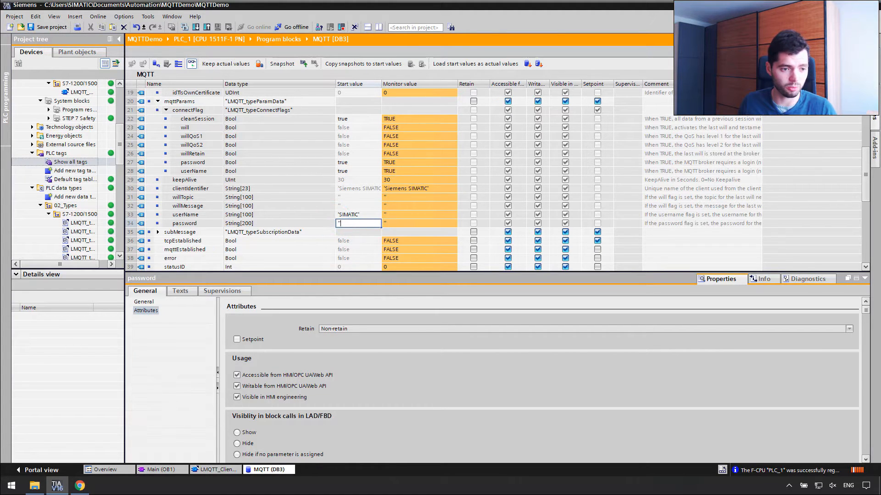
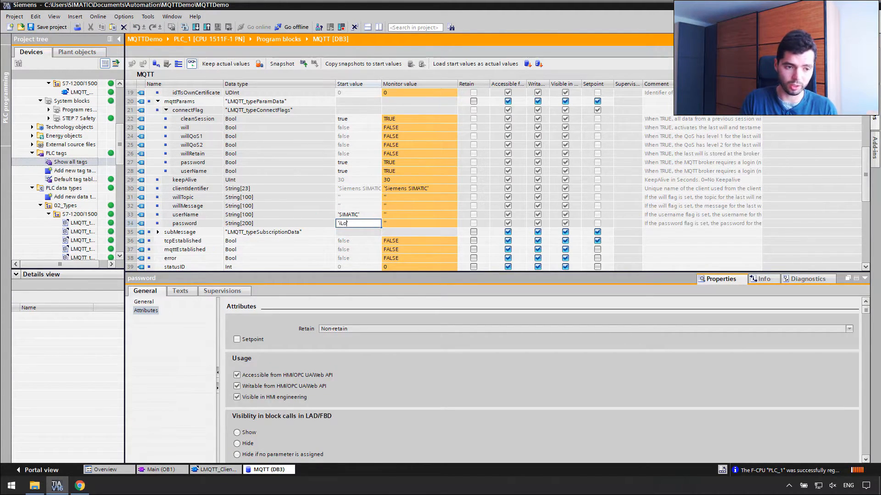
key(Return)
click(383, 207)
scroll(250, 238, down, 1)
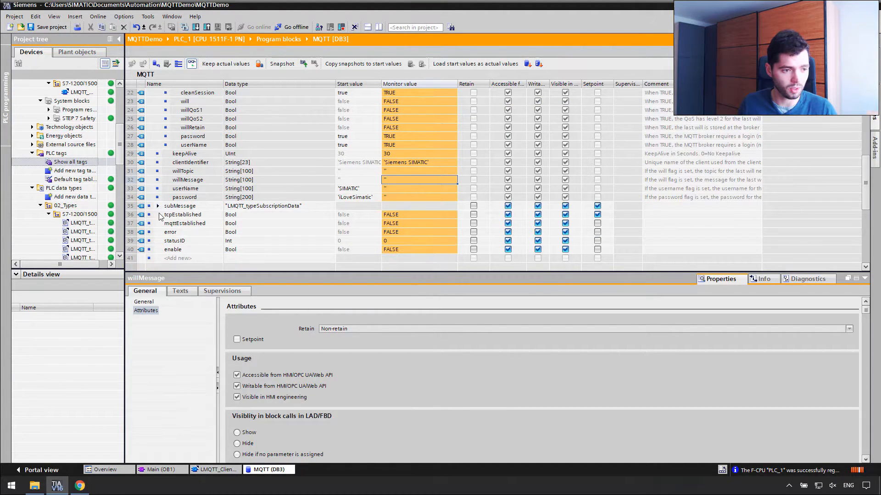
scroll(209, 215, up, 1)
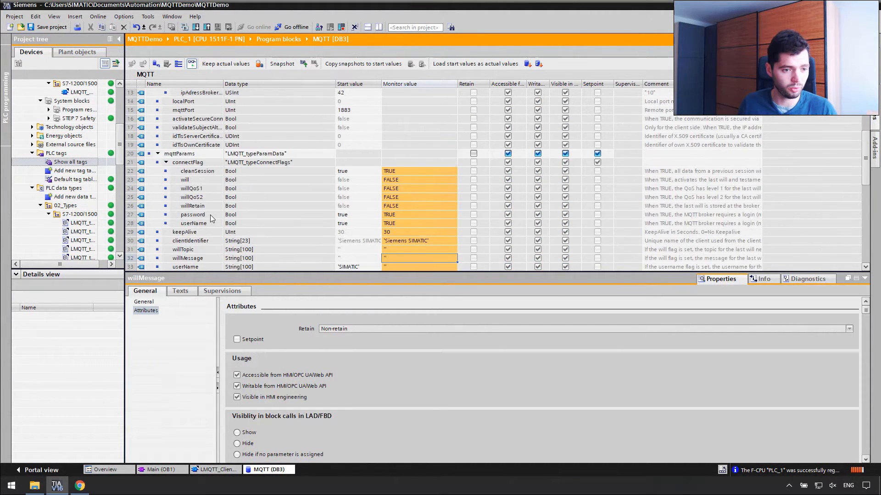
Load all MQTT [DB3] start values into the PLC as actual values, suppressing the warning.
click(367, 144)
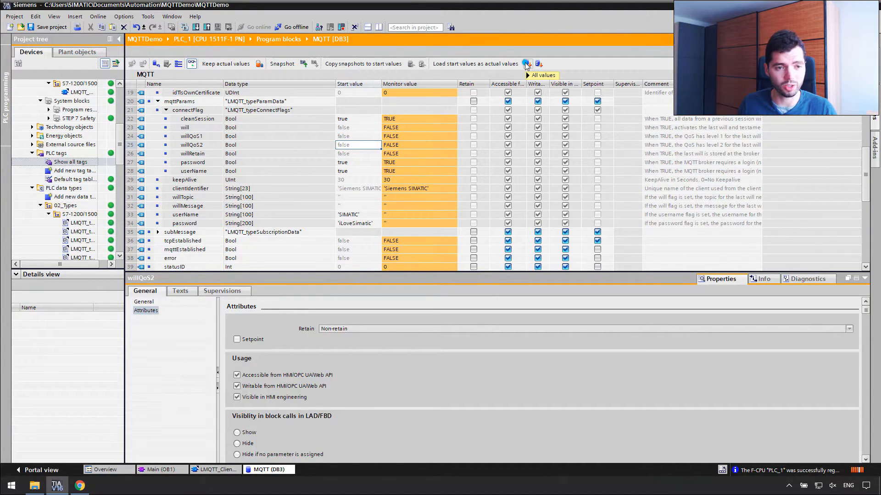
click(527, 64)
click(496, 259)
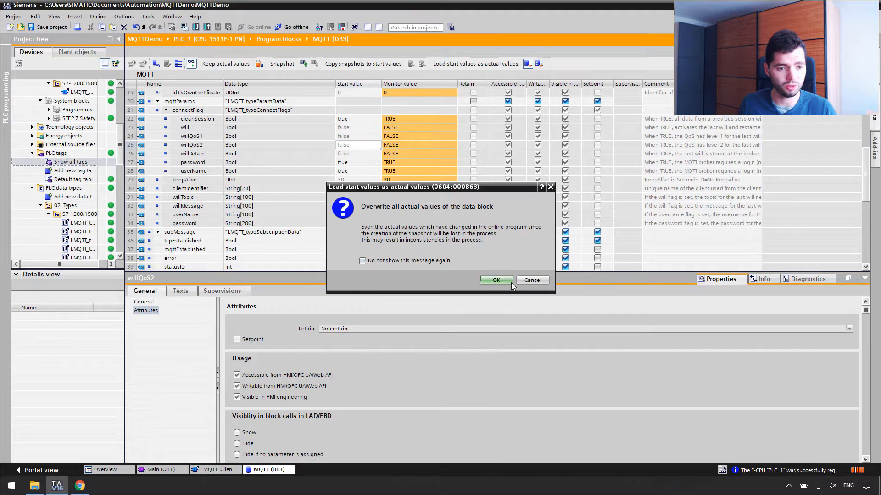
click(440, 260)
click(497, 279)
Show the MQTT block and Main [OB1] side by side in a split editor.
click(411, 214)
scroll(436, 205, up, 6)
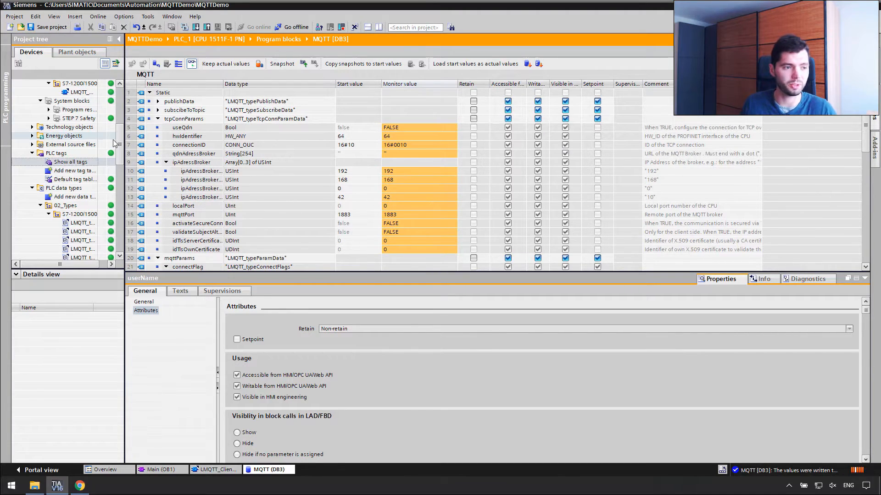
drag(121, 140, 123, 102)
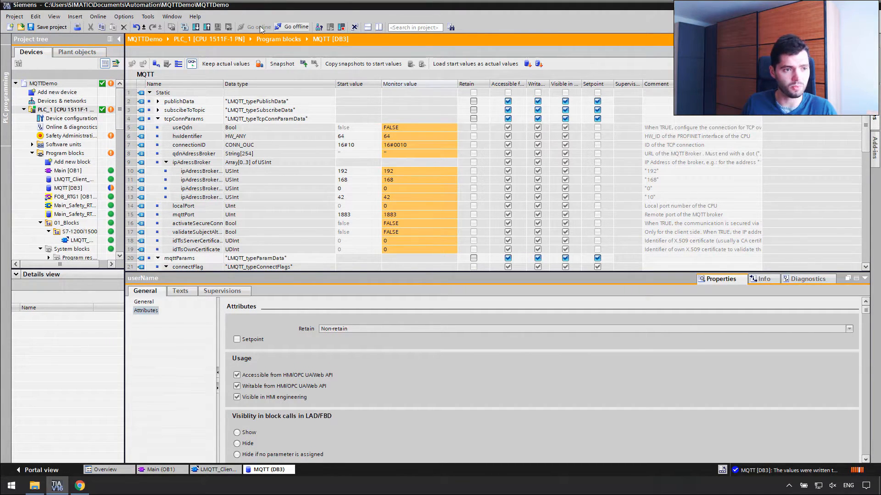
click(379, 27)
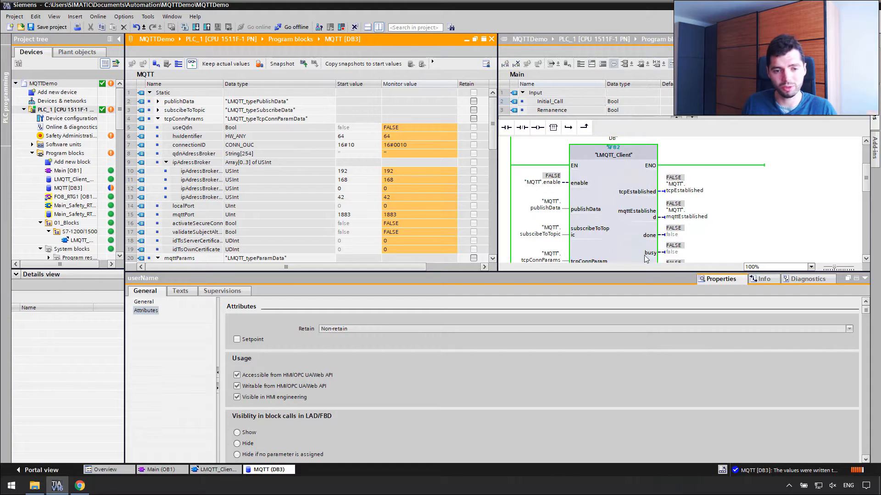
Collapse the Properties area and toggle LMQTT_Client's "MQTT".enable input to TRUE.
click(862, 280)
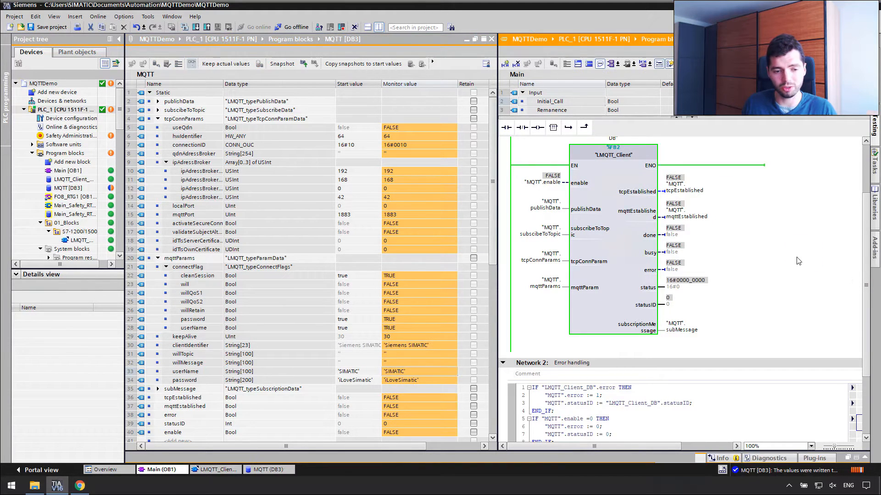
scroll(797, 256, up, 2)
scroll(797, 256, down, 1)
double_click(552, 199)
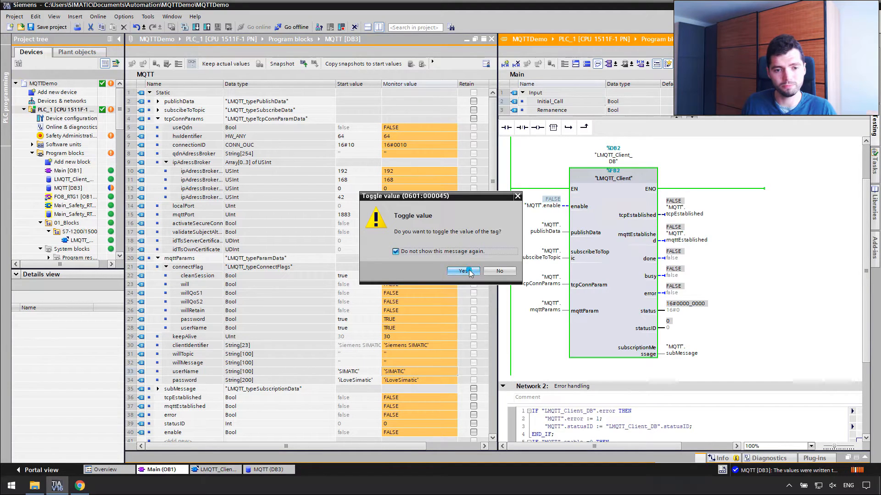
click(469, 272)
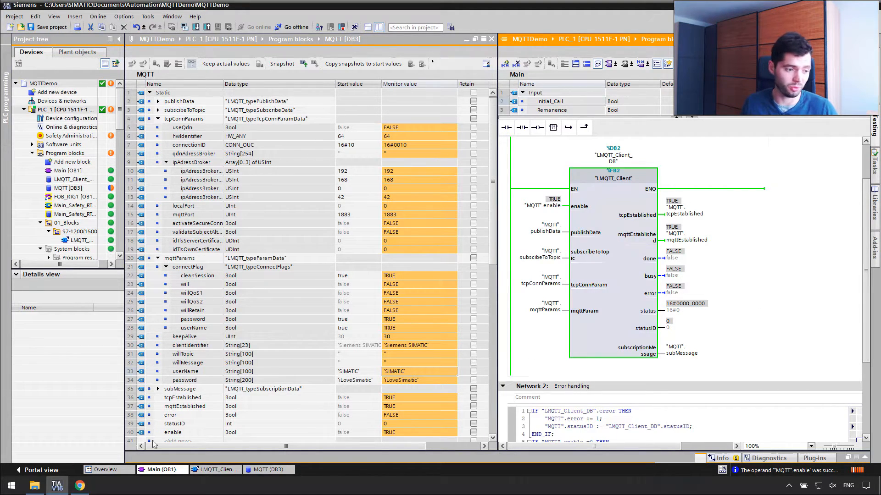
Launch MQTT Explorer from the Start menu and add a new connection.
click(12, 488)
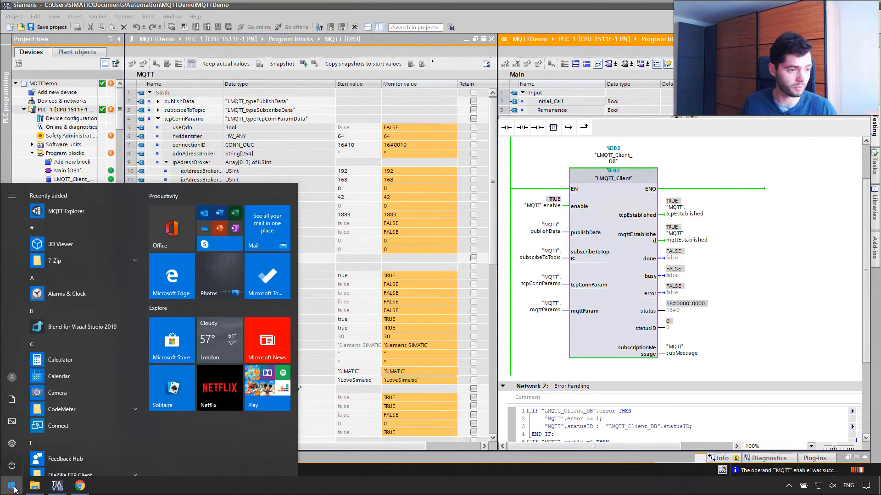
click(66, 211)
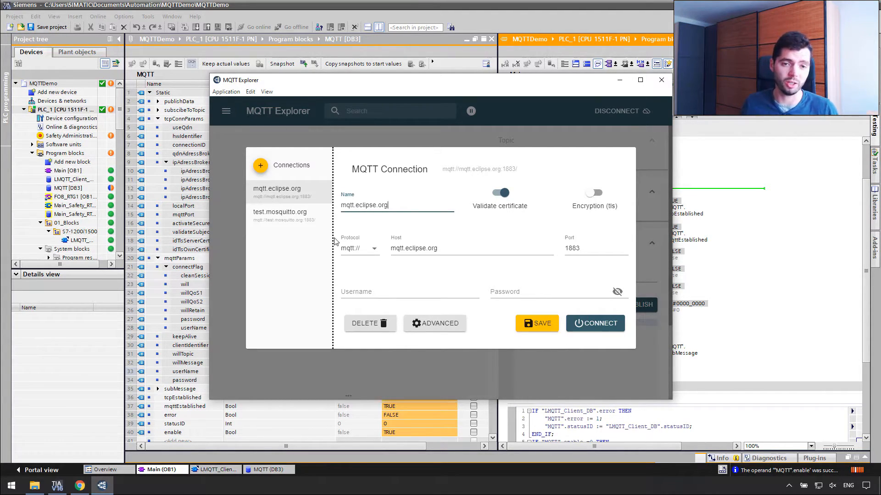
click(280, 169)
Name the connection SIMATIC, set host 192.168.0.42, enter the broker login, and connect.
drag(391, 205, 319, 210)
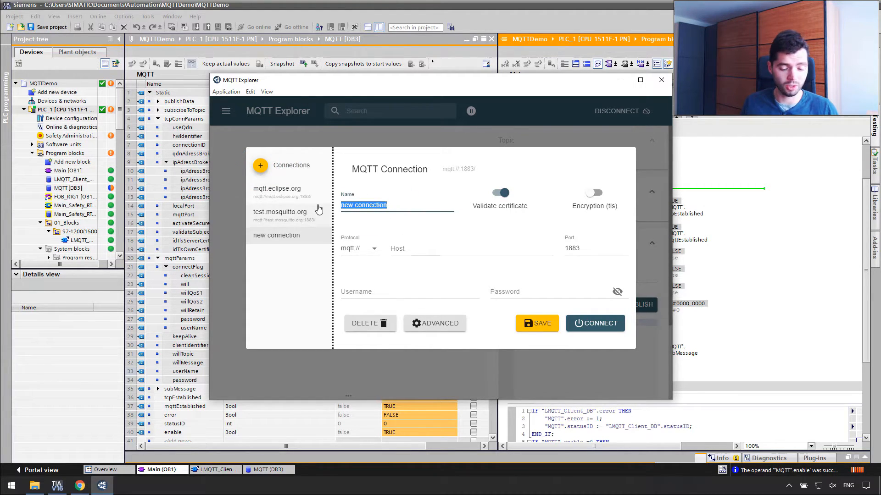
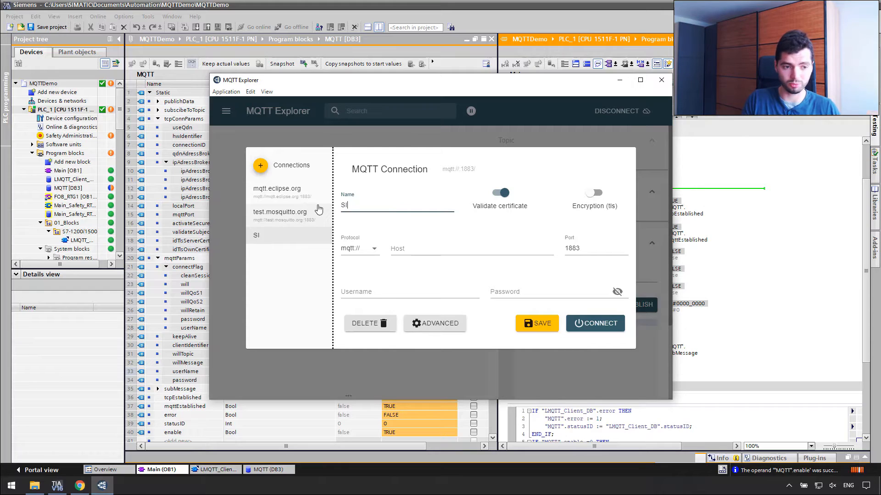
key(Tab)
key(Tab)
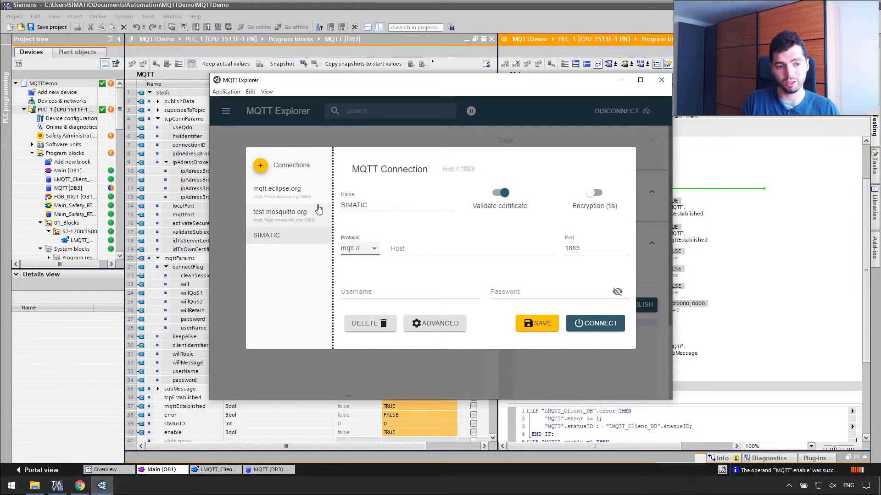
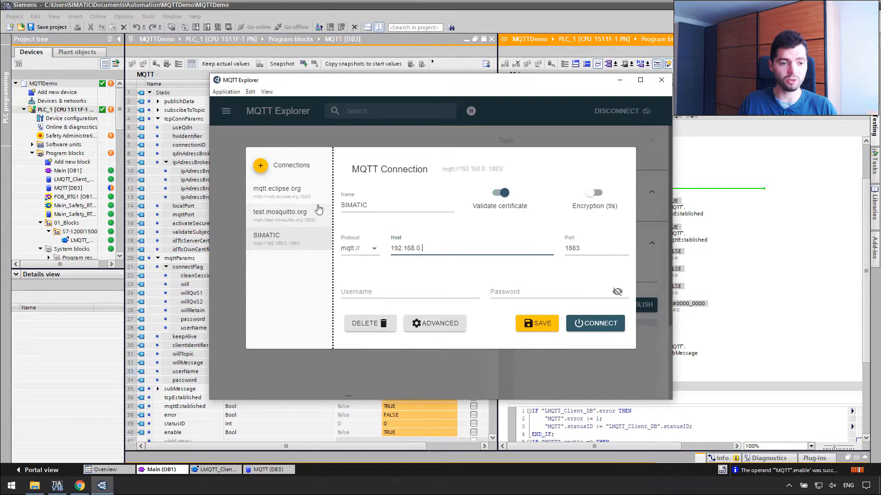
key(Tab)
key(Tab)
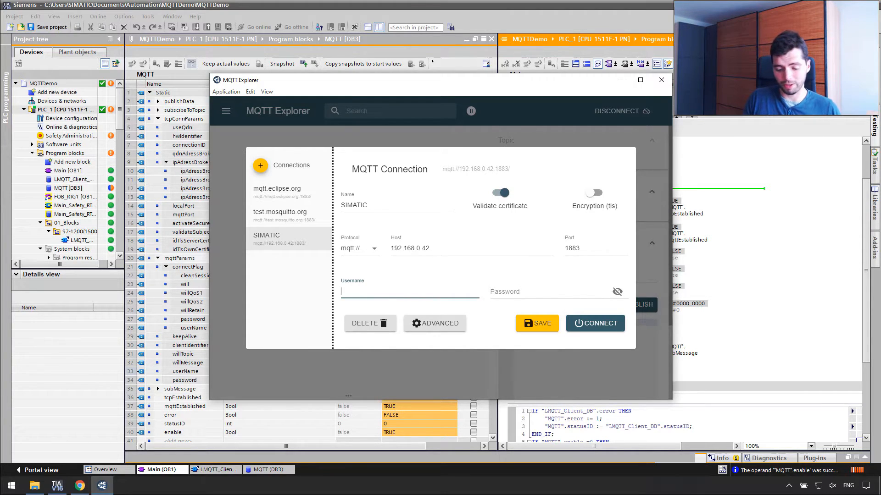
key(Tab)
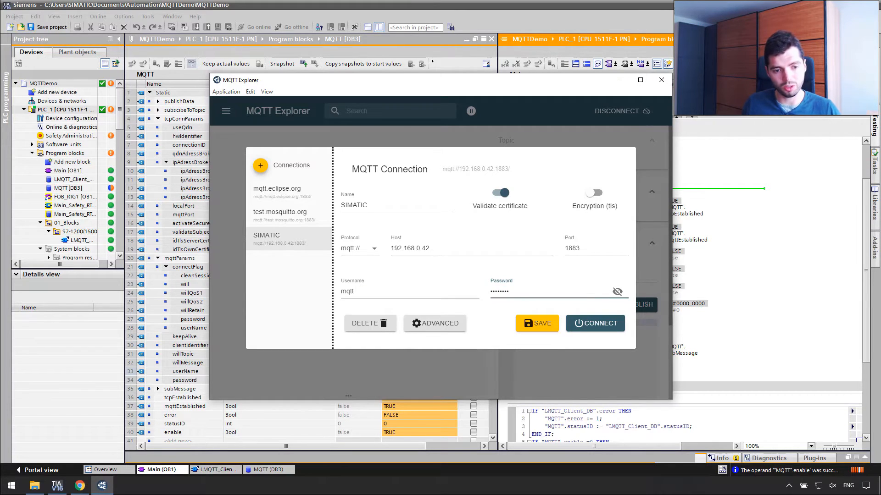
click(579, 323)
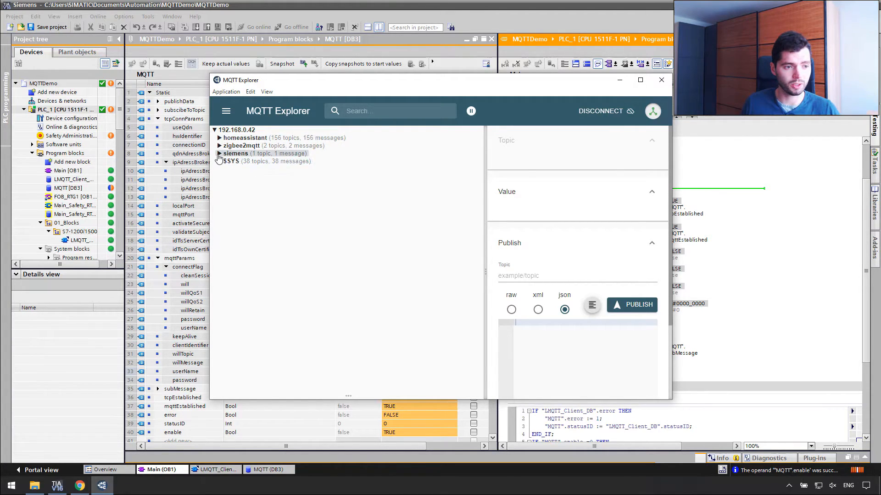
Expand the siemens topic and inspect the plc message helloPLC2.
drag(491, 80, 540, 58)
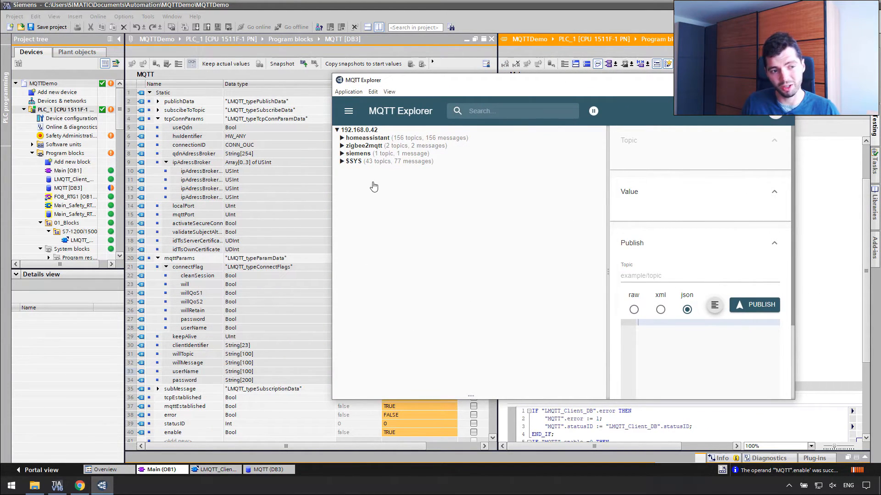
click(365, 154)
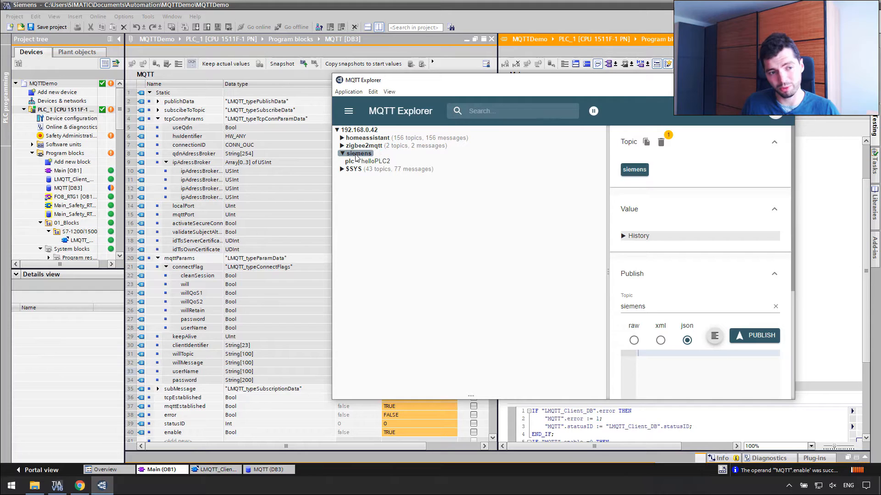
click(362, 161)
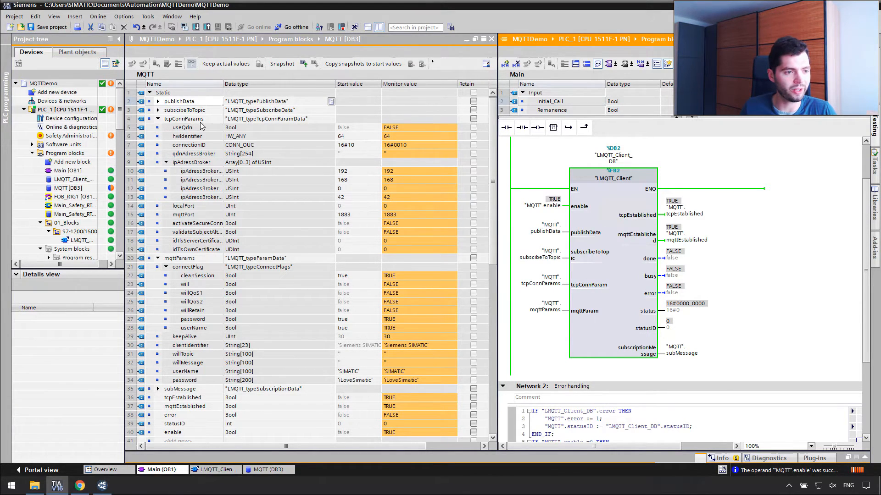
Collapse tcpConnParams and mqttParams, expand publishData, and set publishTopic to automationStation.
click(158, 119)
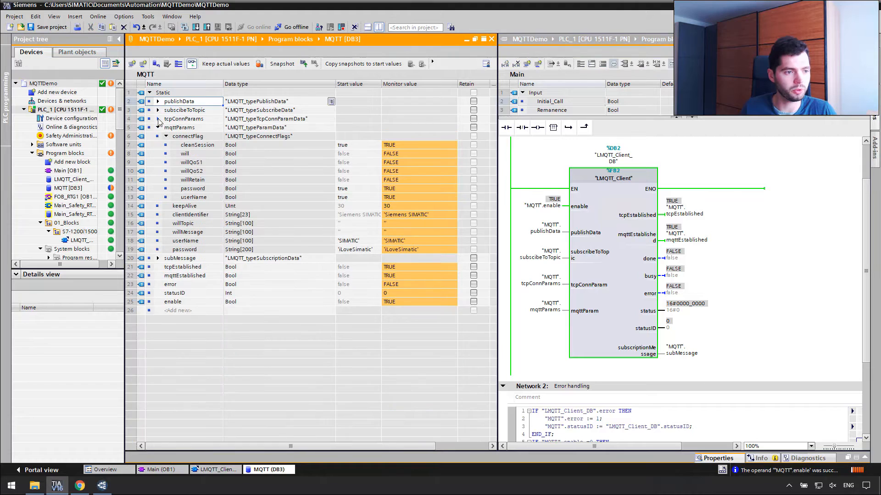
click(158, 128)
click(157, 101)
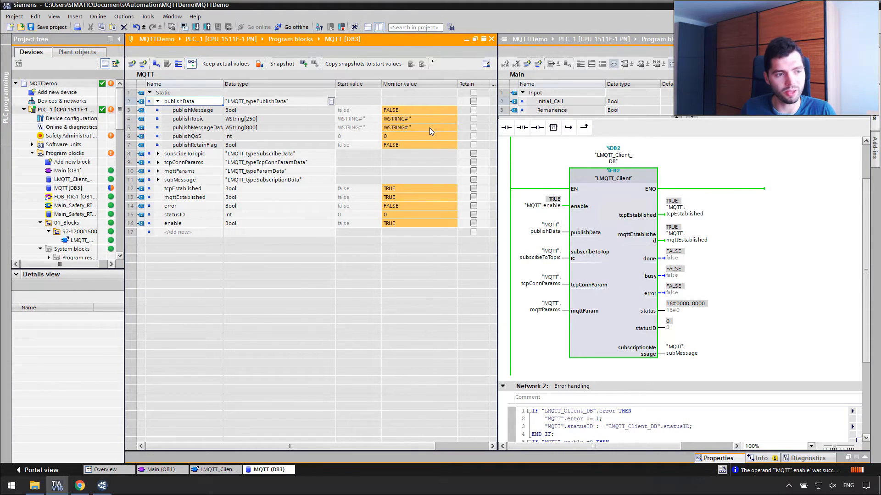
double_click(422, 118)
text(automa)
text(ionStatio)
key(Return)
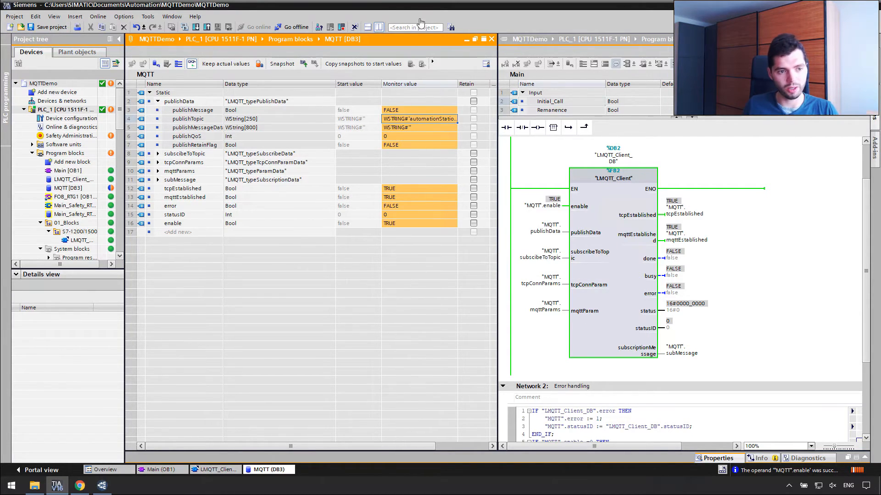
Set publishMessageData to hiAutomation and switch publishMessage to TRUE to publish.
click(424, 129)
text(h)
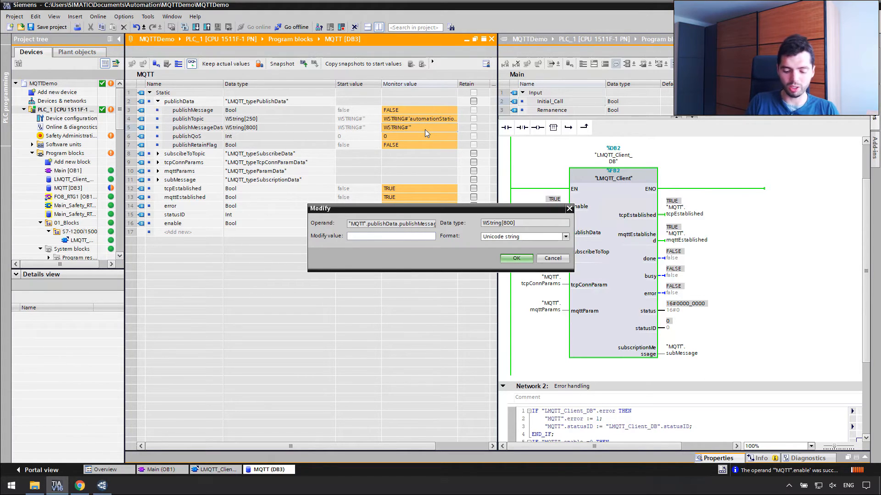
text(iAutomation)
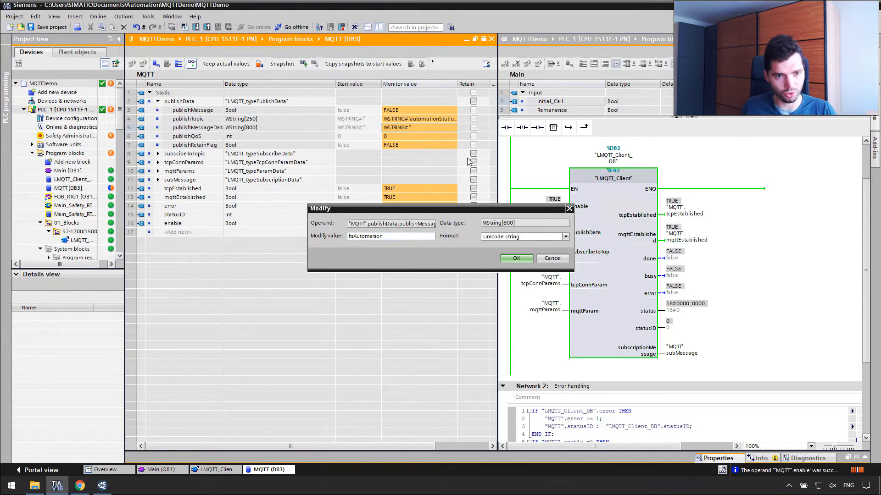
click(507, 258)
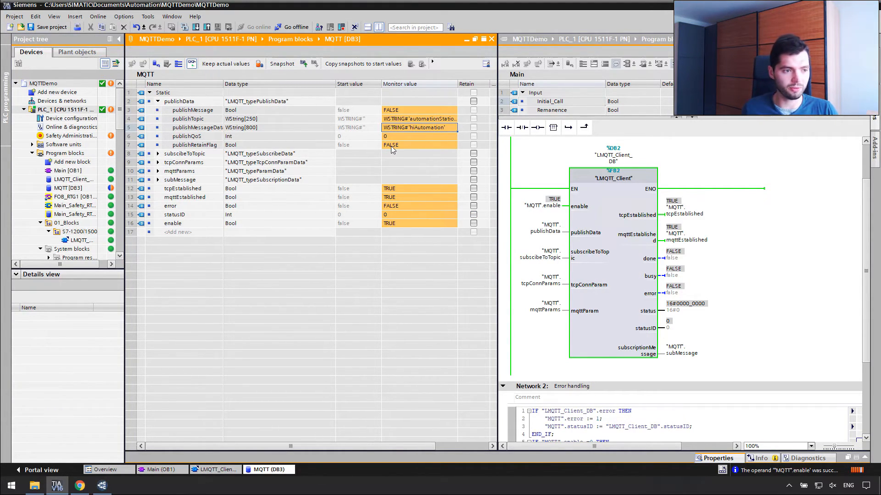
click(405, 109)
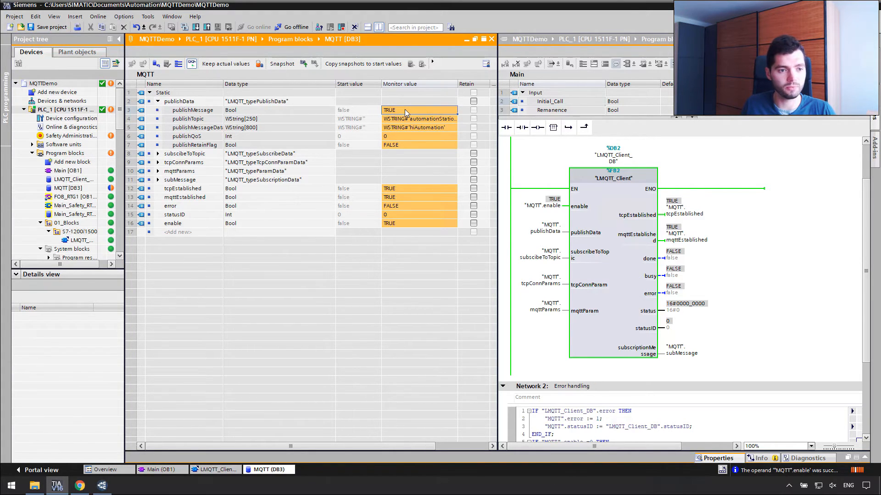
click(107, 487)
click(402, 171)
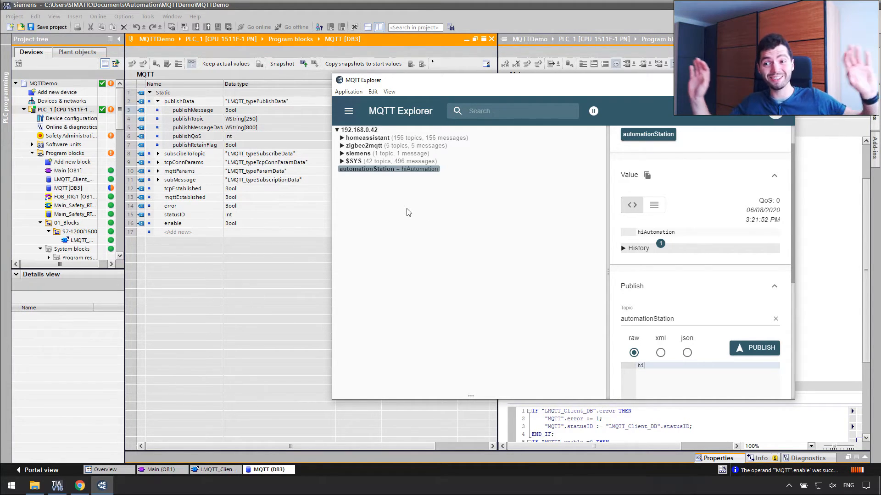
click(263, 299)
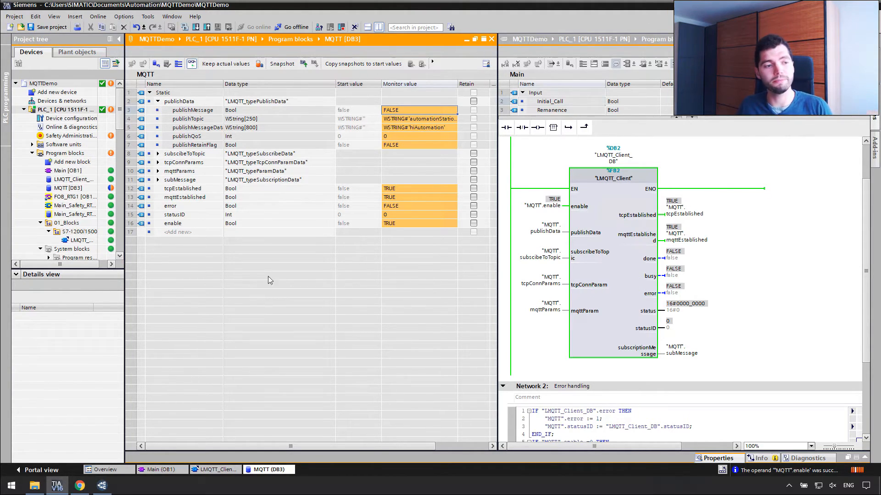
Set subscriptionTopic to automationStation, turn subscribeToTopic TRUE, and expand subMessage.
click(159, 101)
click(158, 110)
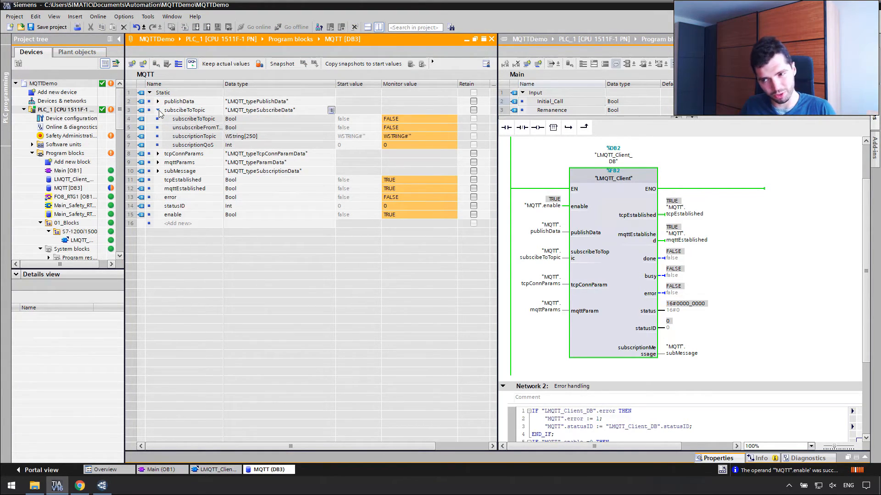
double_click(418, 136)
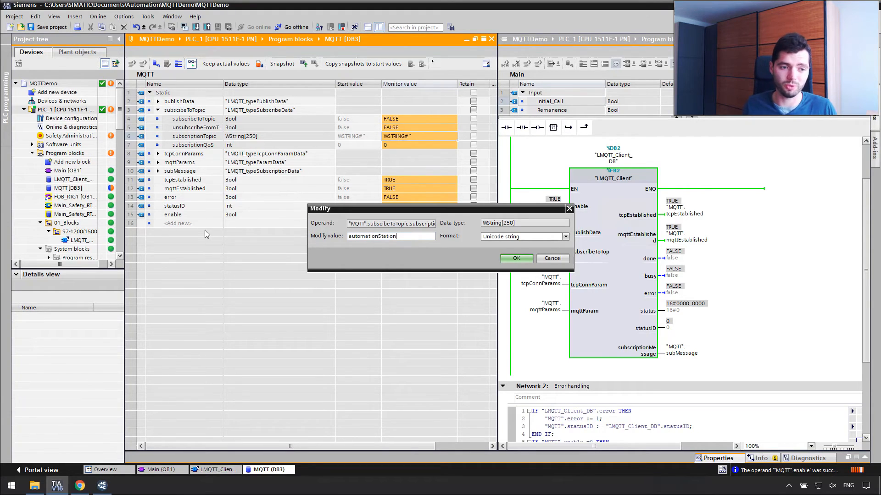
click(516, 259)
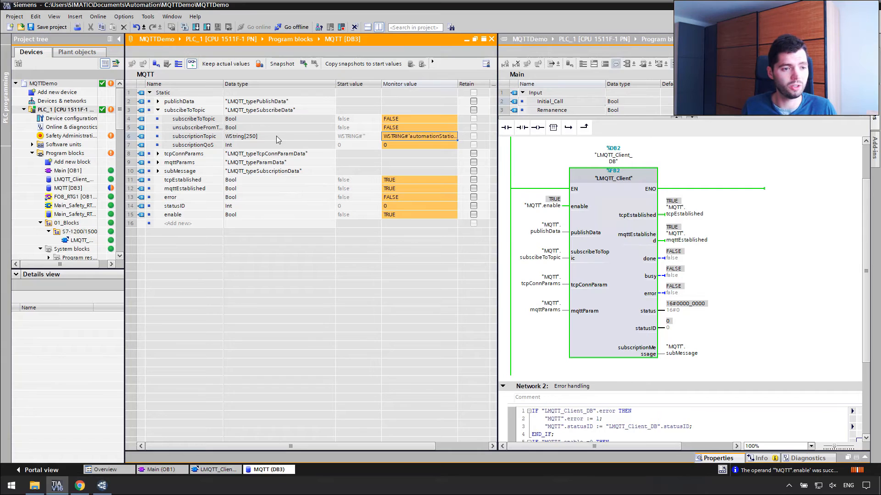
double_click(396, 119)
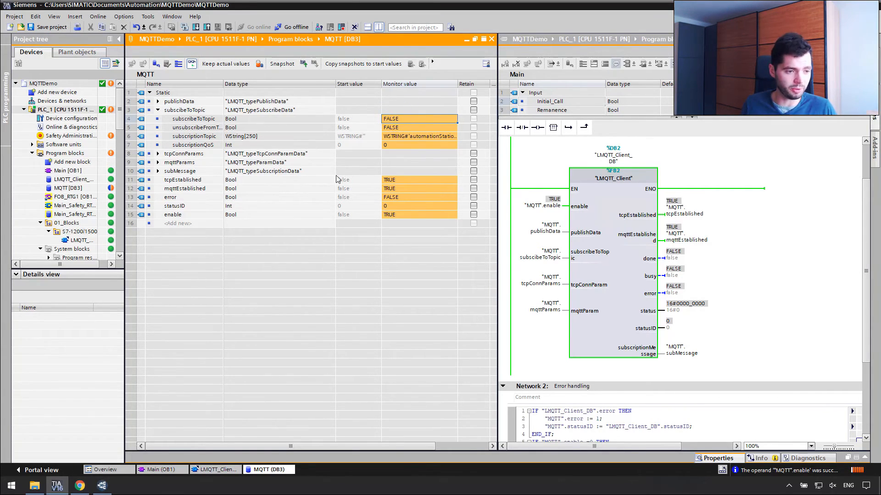
click(158, 171)
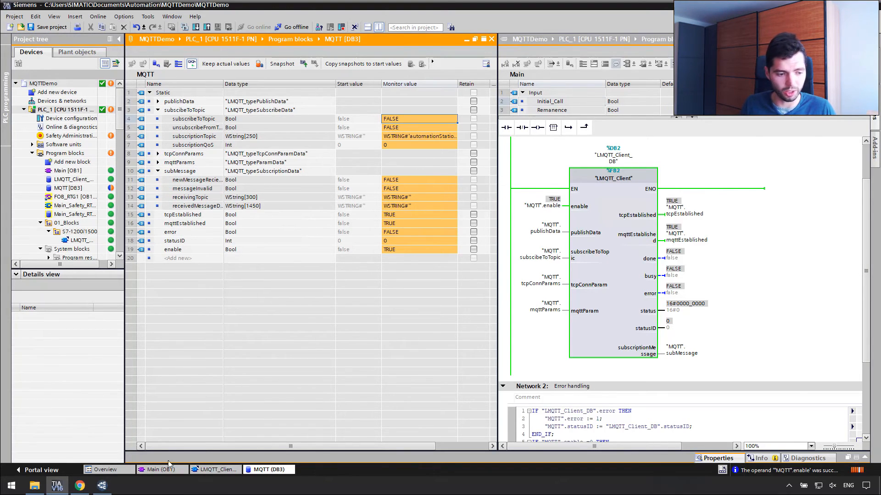
click(101, 485)
Replace the payload with hello! and publish it to automationStation.
drag(547, 86, 606, 42)
drag(842, 104, 845, 142)
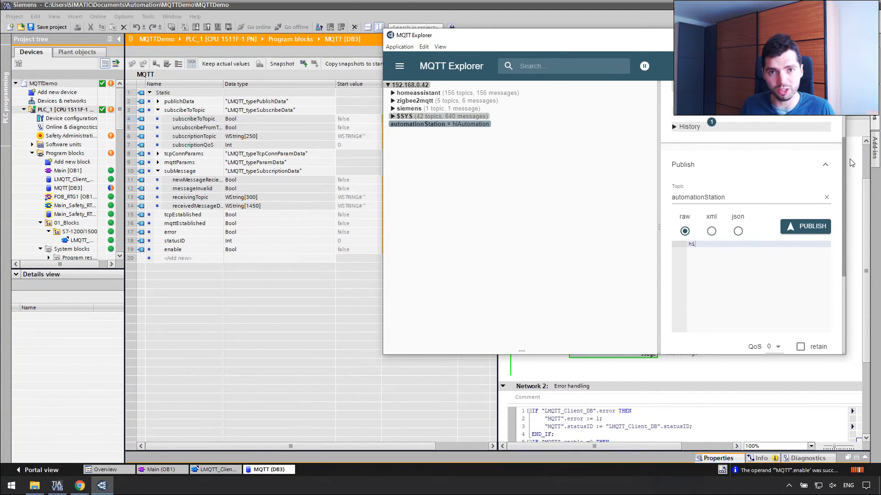
double_click(691, 244)
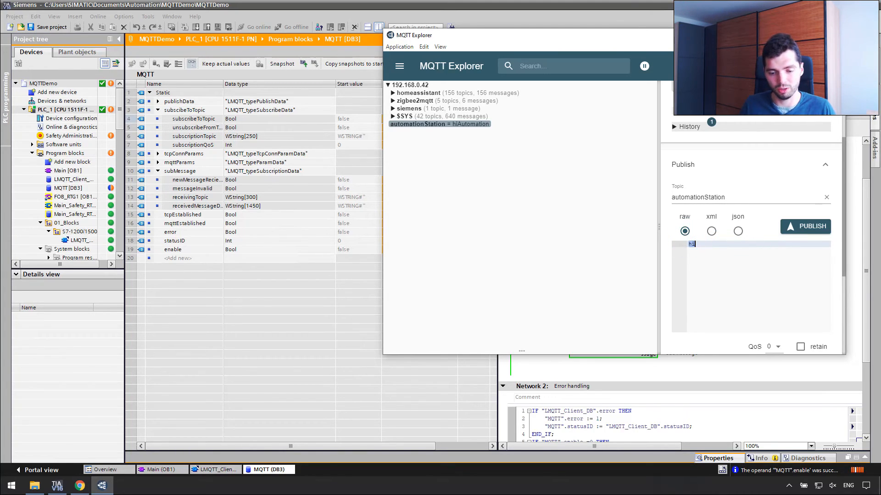
text(hello!)
click(809, 227)
Check in TIA Portal that receivedMessageData shows hello! on automationStation.
click(324, 331)
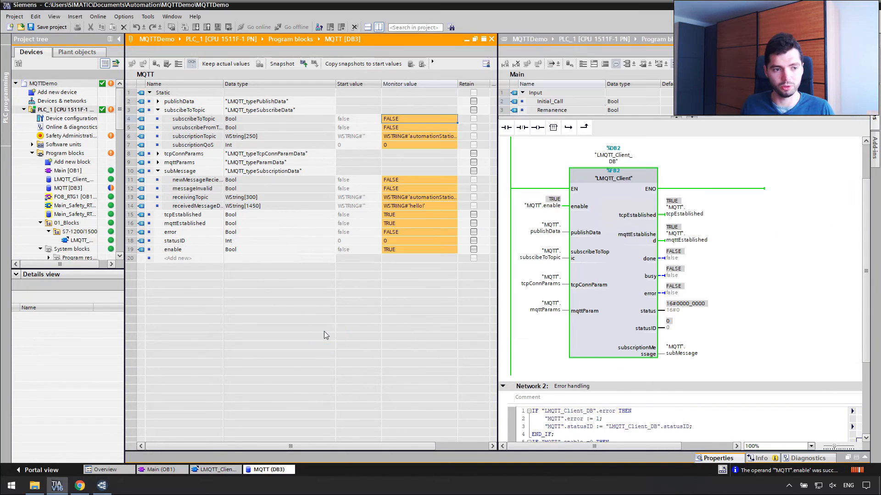
click(416, 137)
click(427, 203)
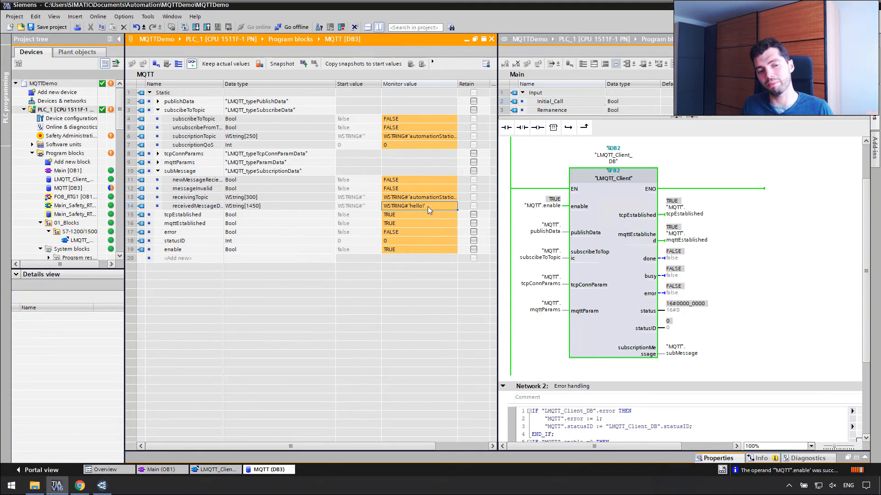